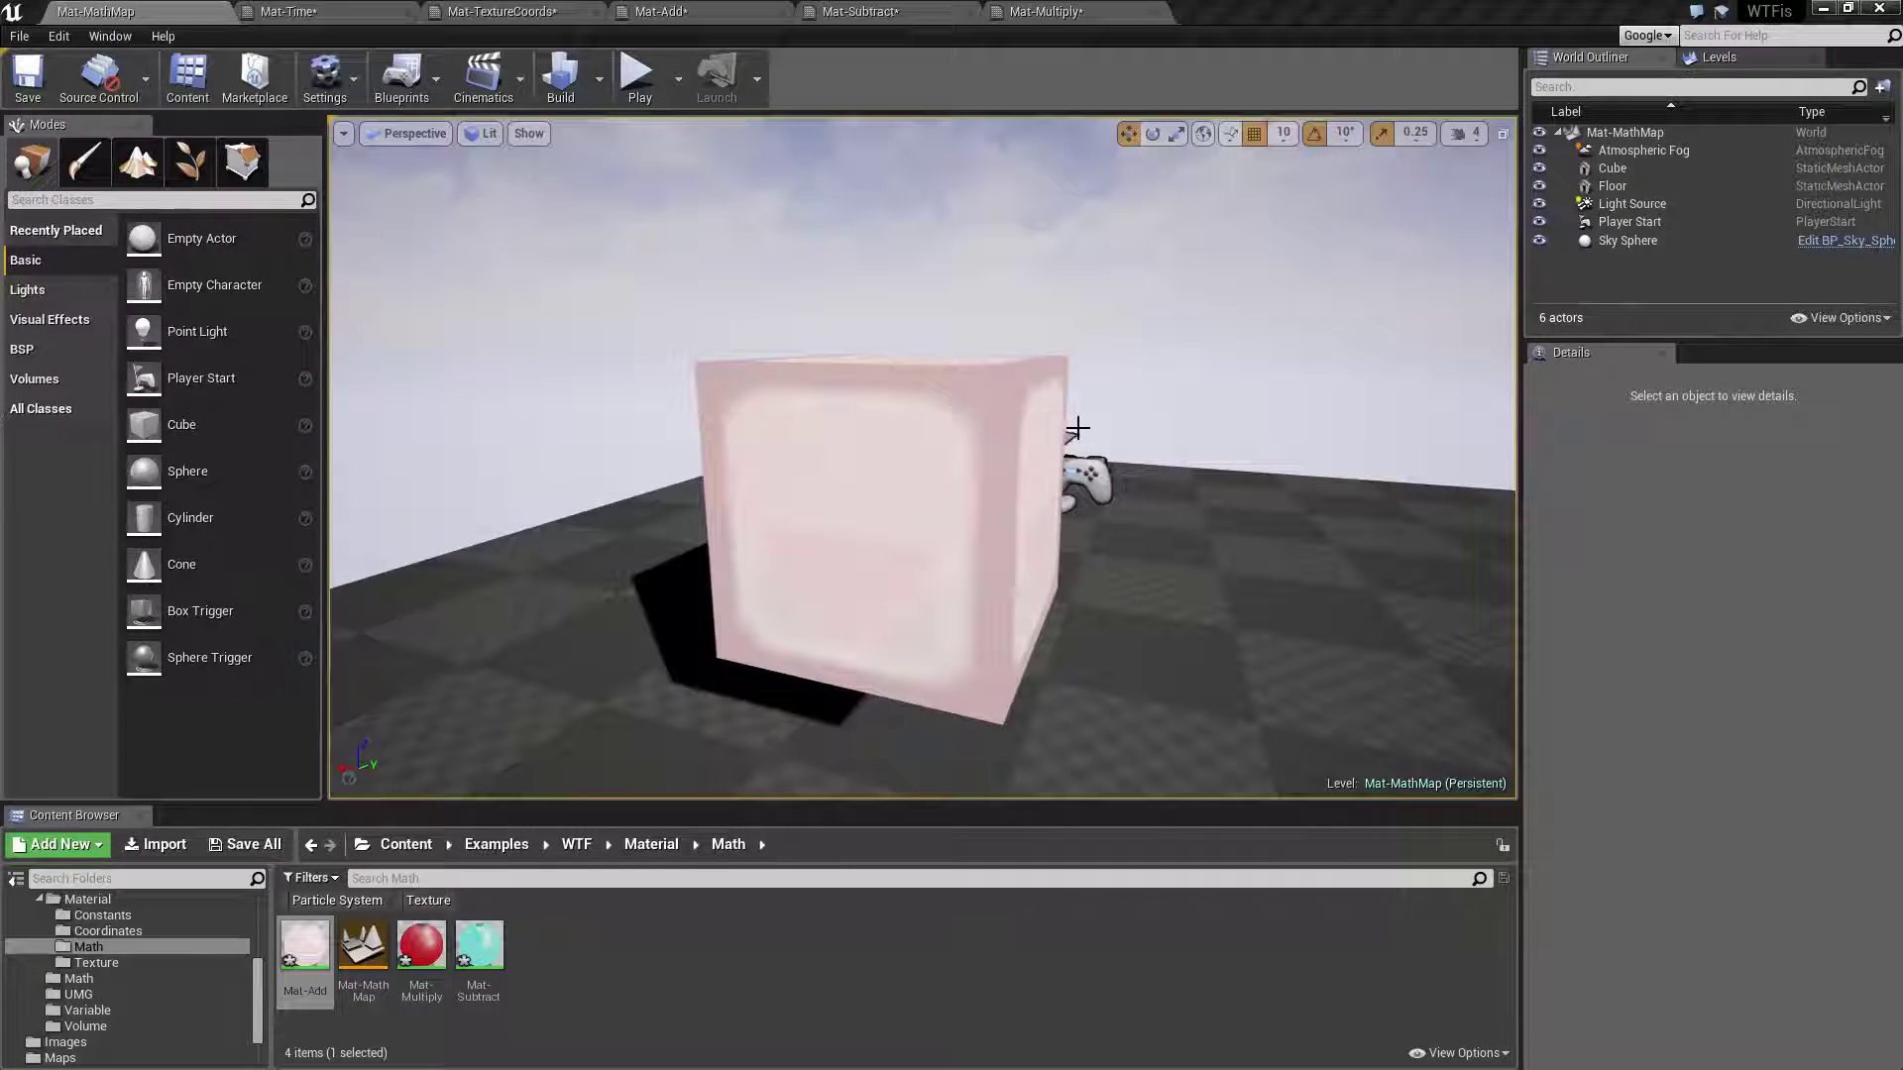
# - Move the level camera in close to the pale pink Mat-Add cube
pyautogui.moveTo(1078, 429); pyautogui.dragTo(1058, 450)
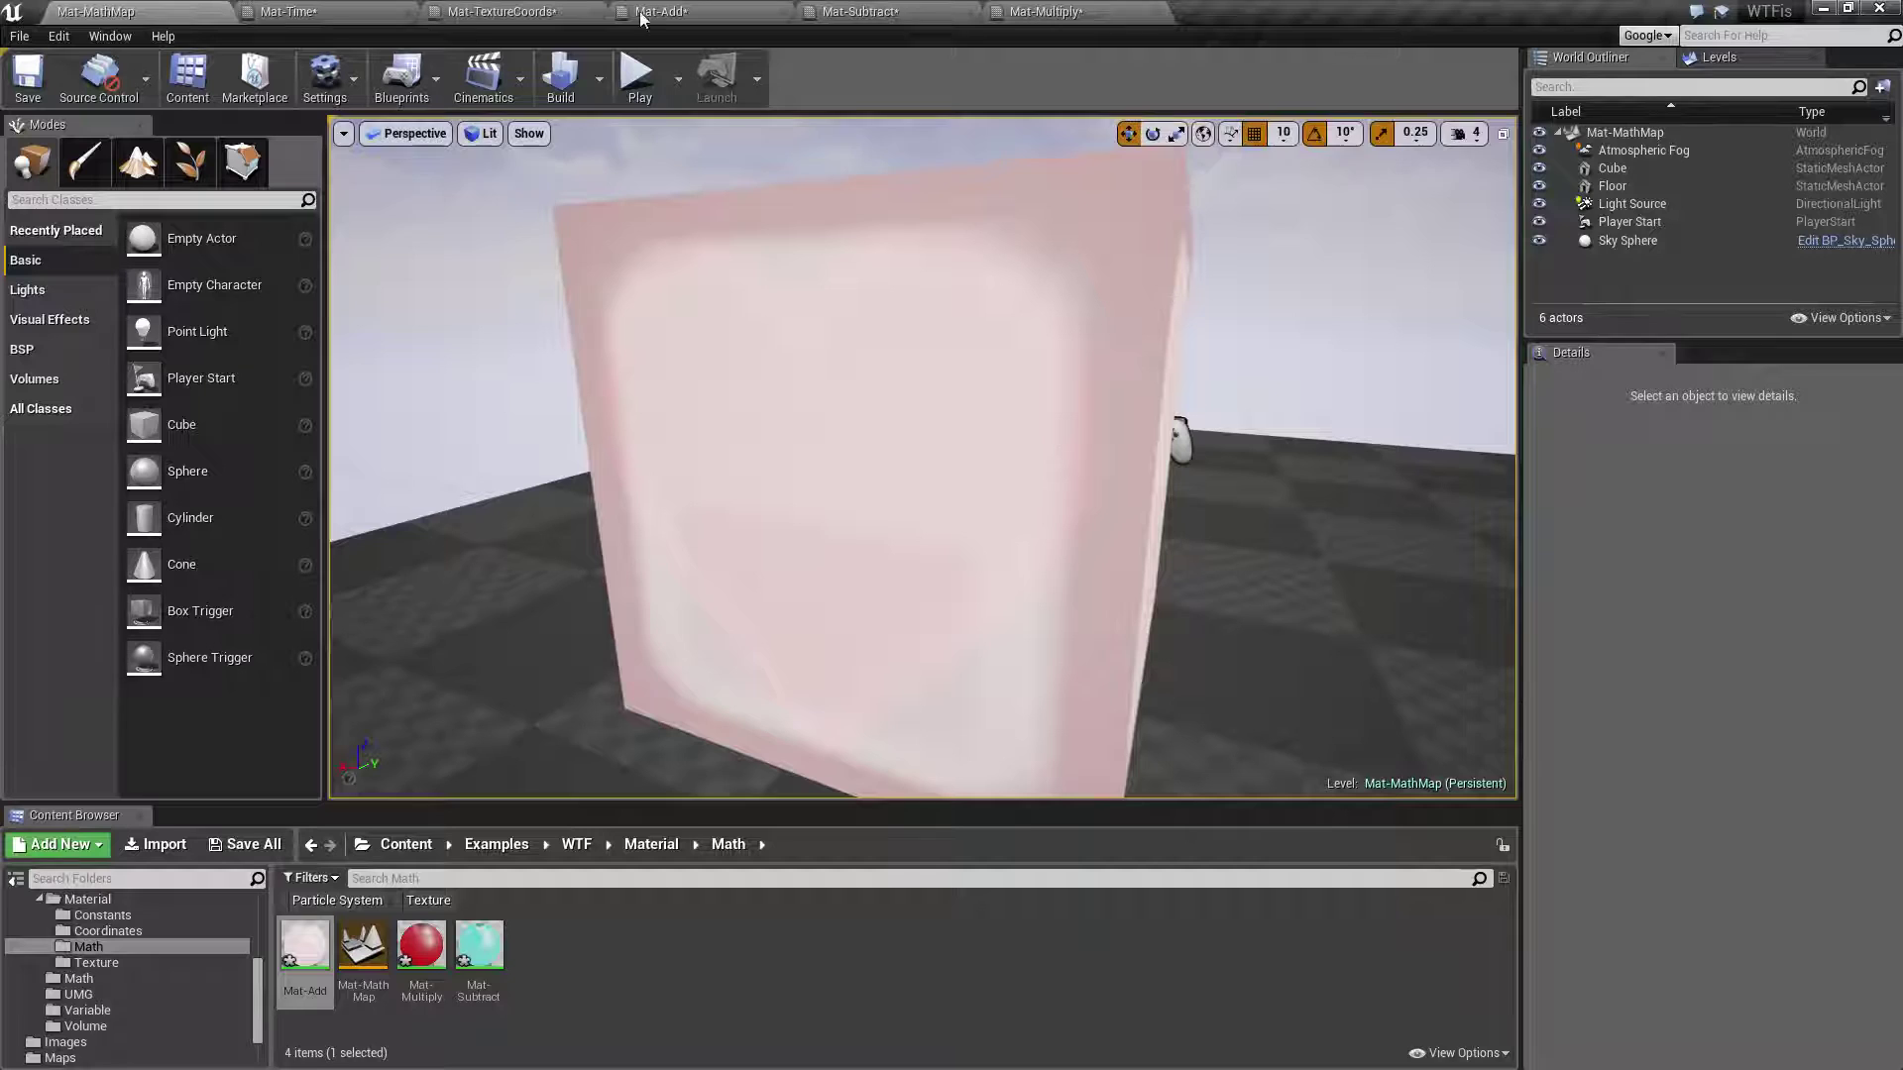
# - Open the Mat-Add graph and search for an Add node, cancelling without adding one
pyautogui.click(691, 11)
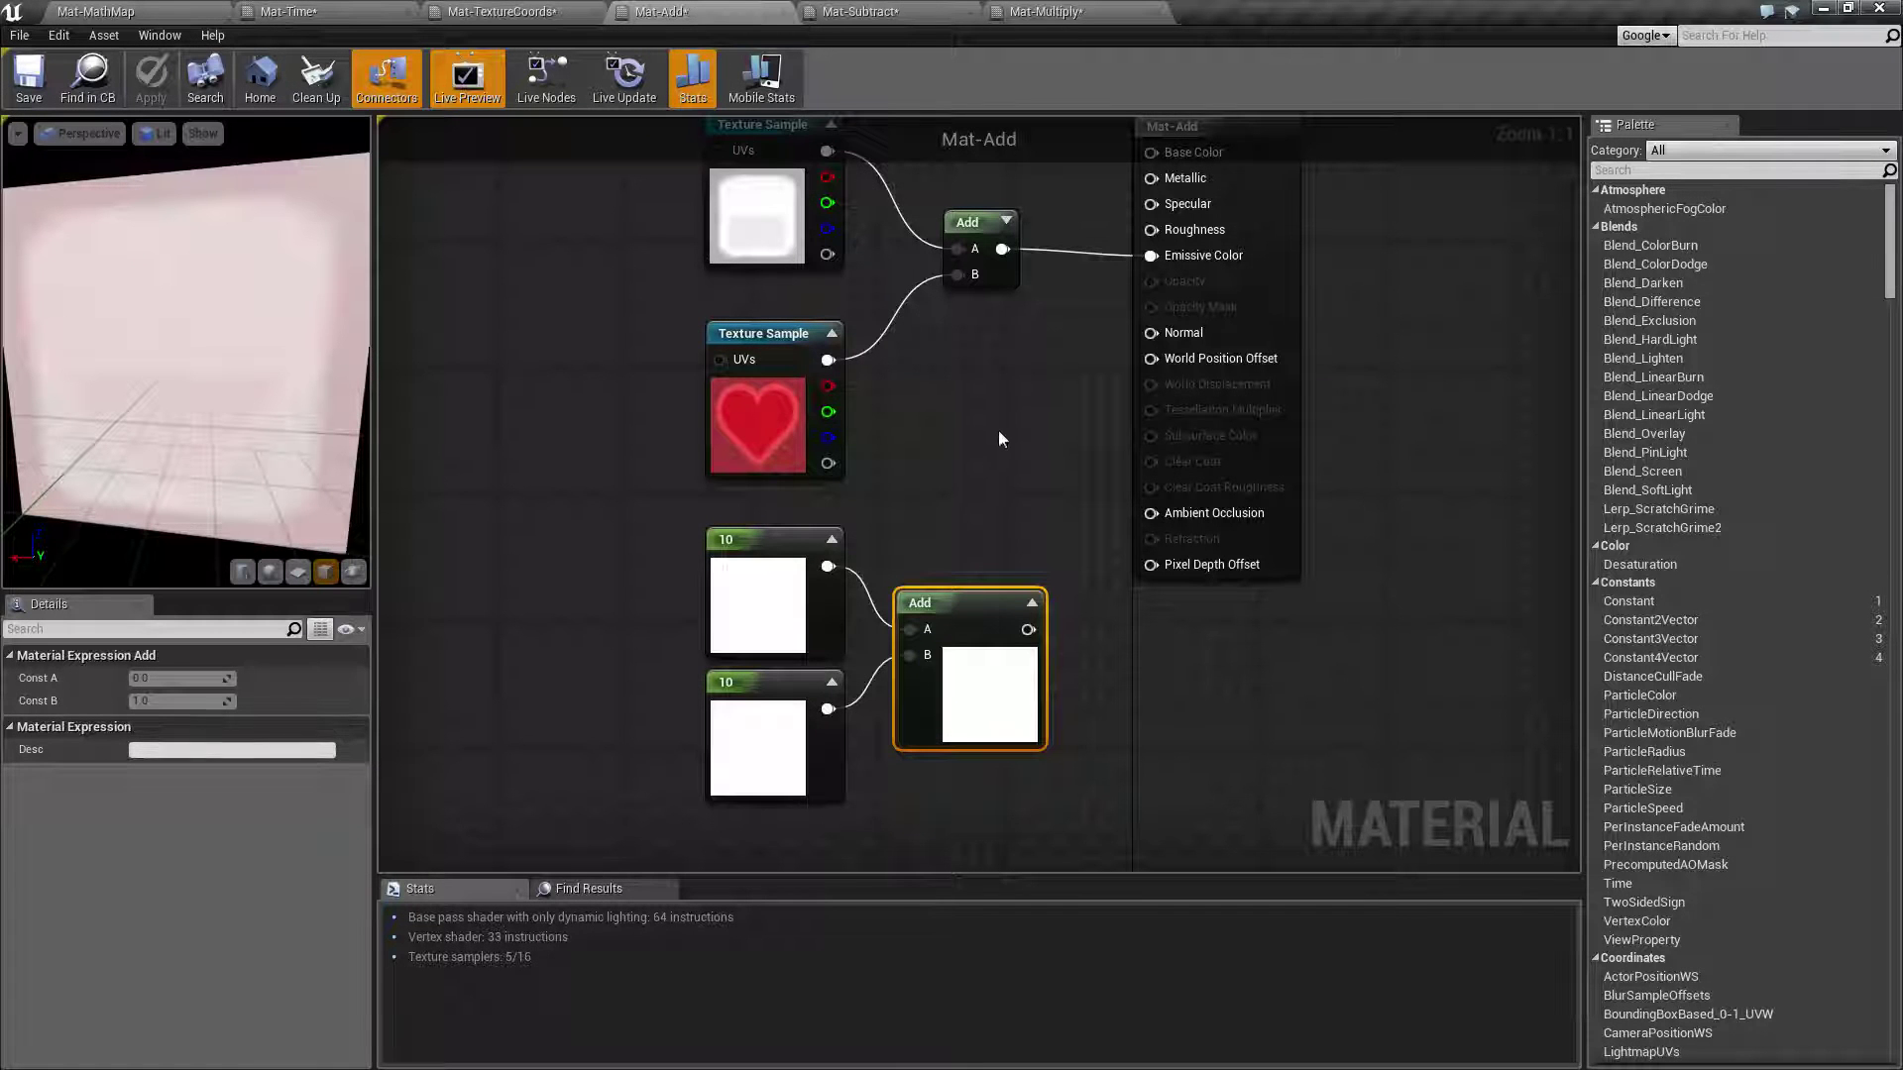
pyautogui.moveTo(1002, 434); pyautogui.dragTo(1019, 625, button='right')
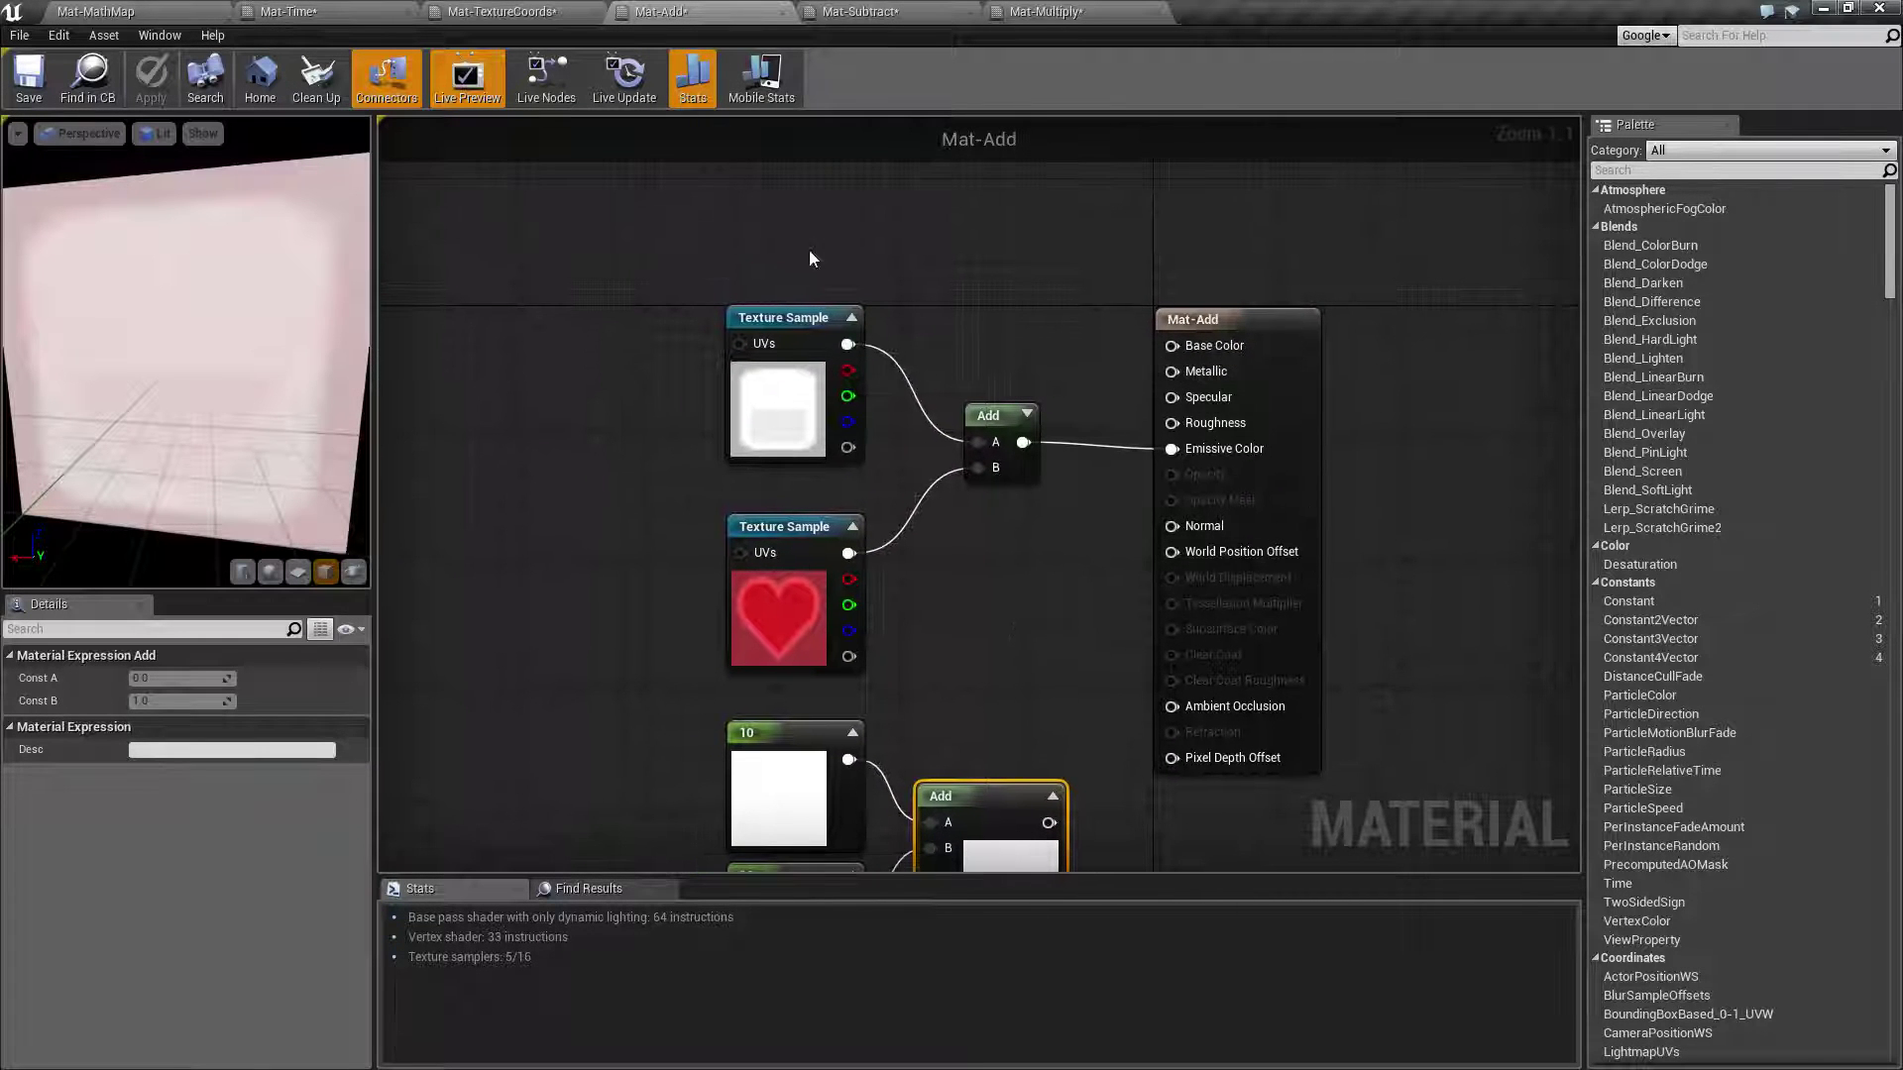
pyautogui.click(1003, 396)
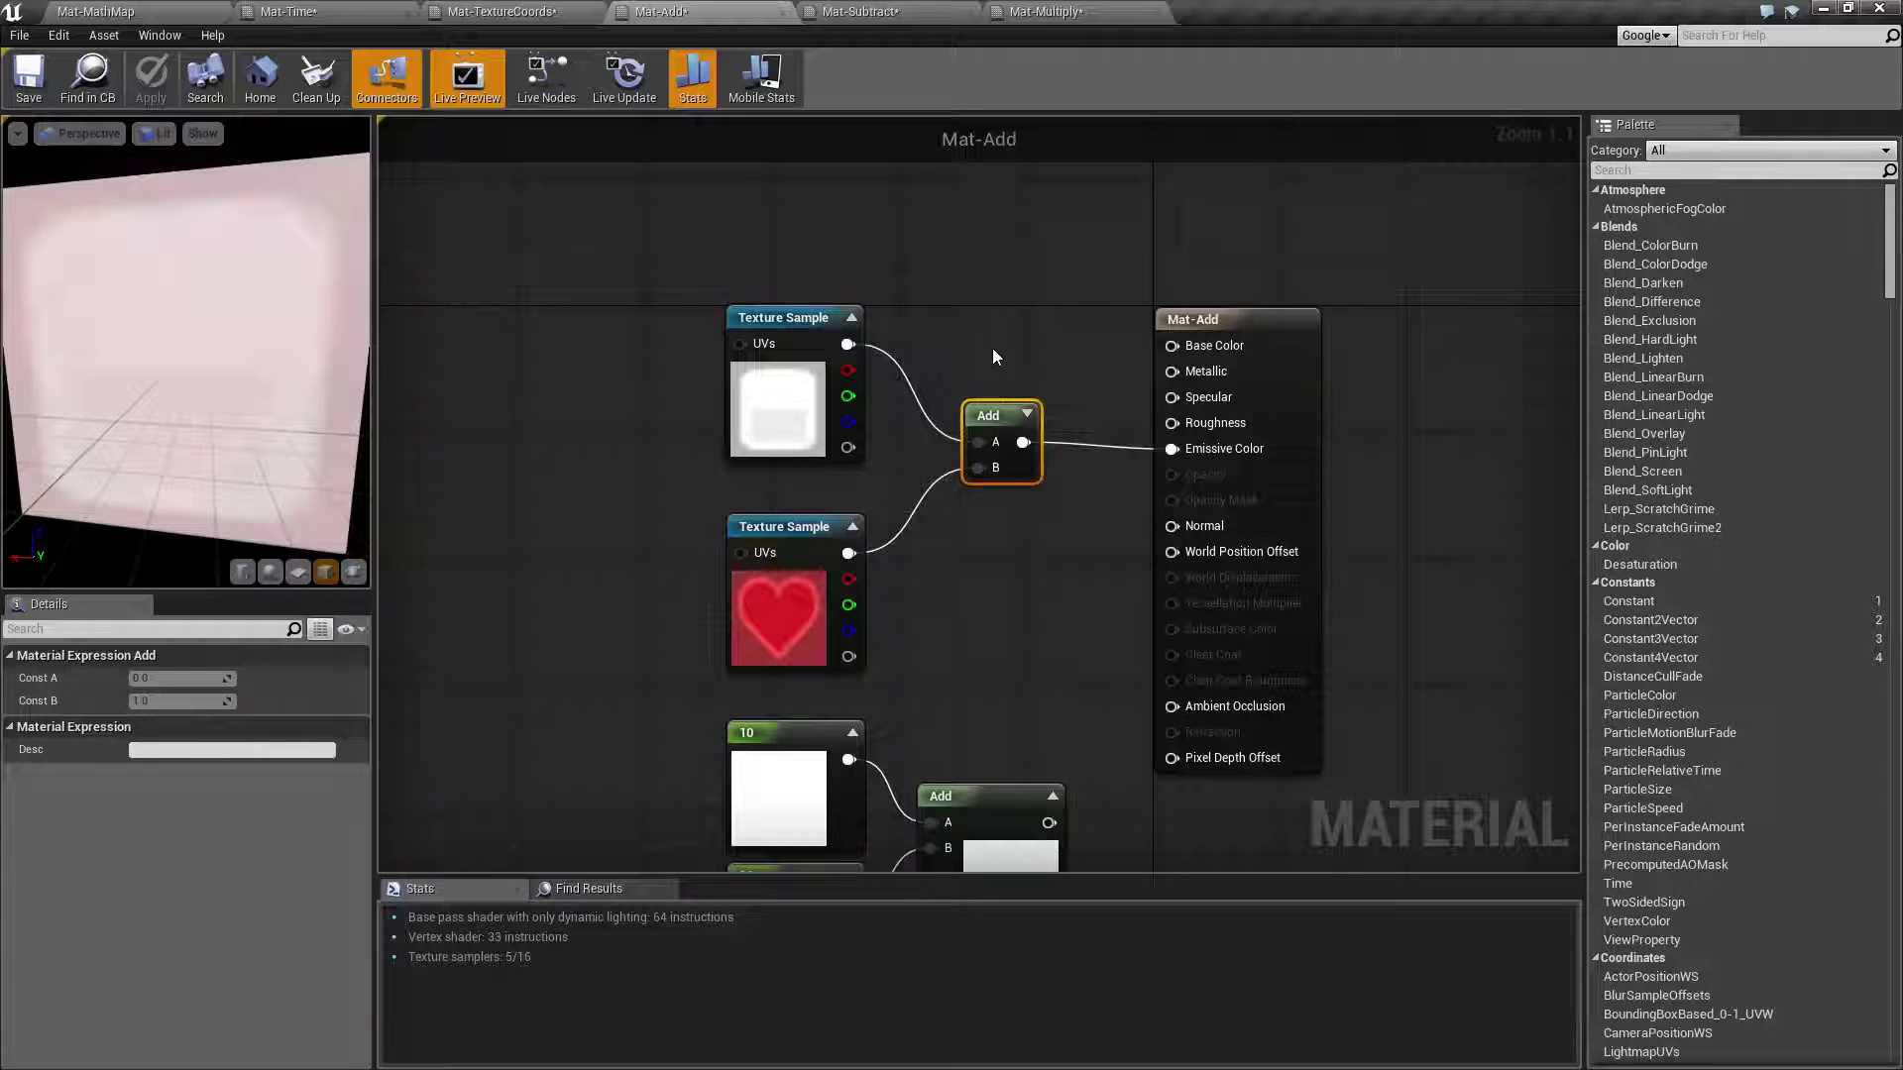
pyautogui.click(973, 262)
pyautogui.moveTo(973, 262); pyautogui.dragTo(979, 289, button='right')
pyautogui.rightClick(980, 291)
pyautogui.write('add')
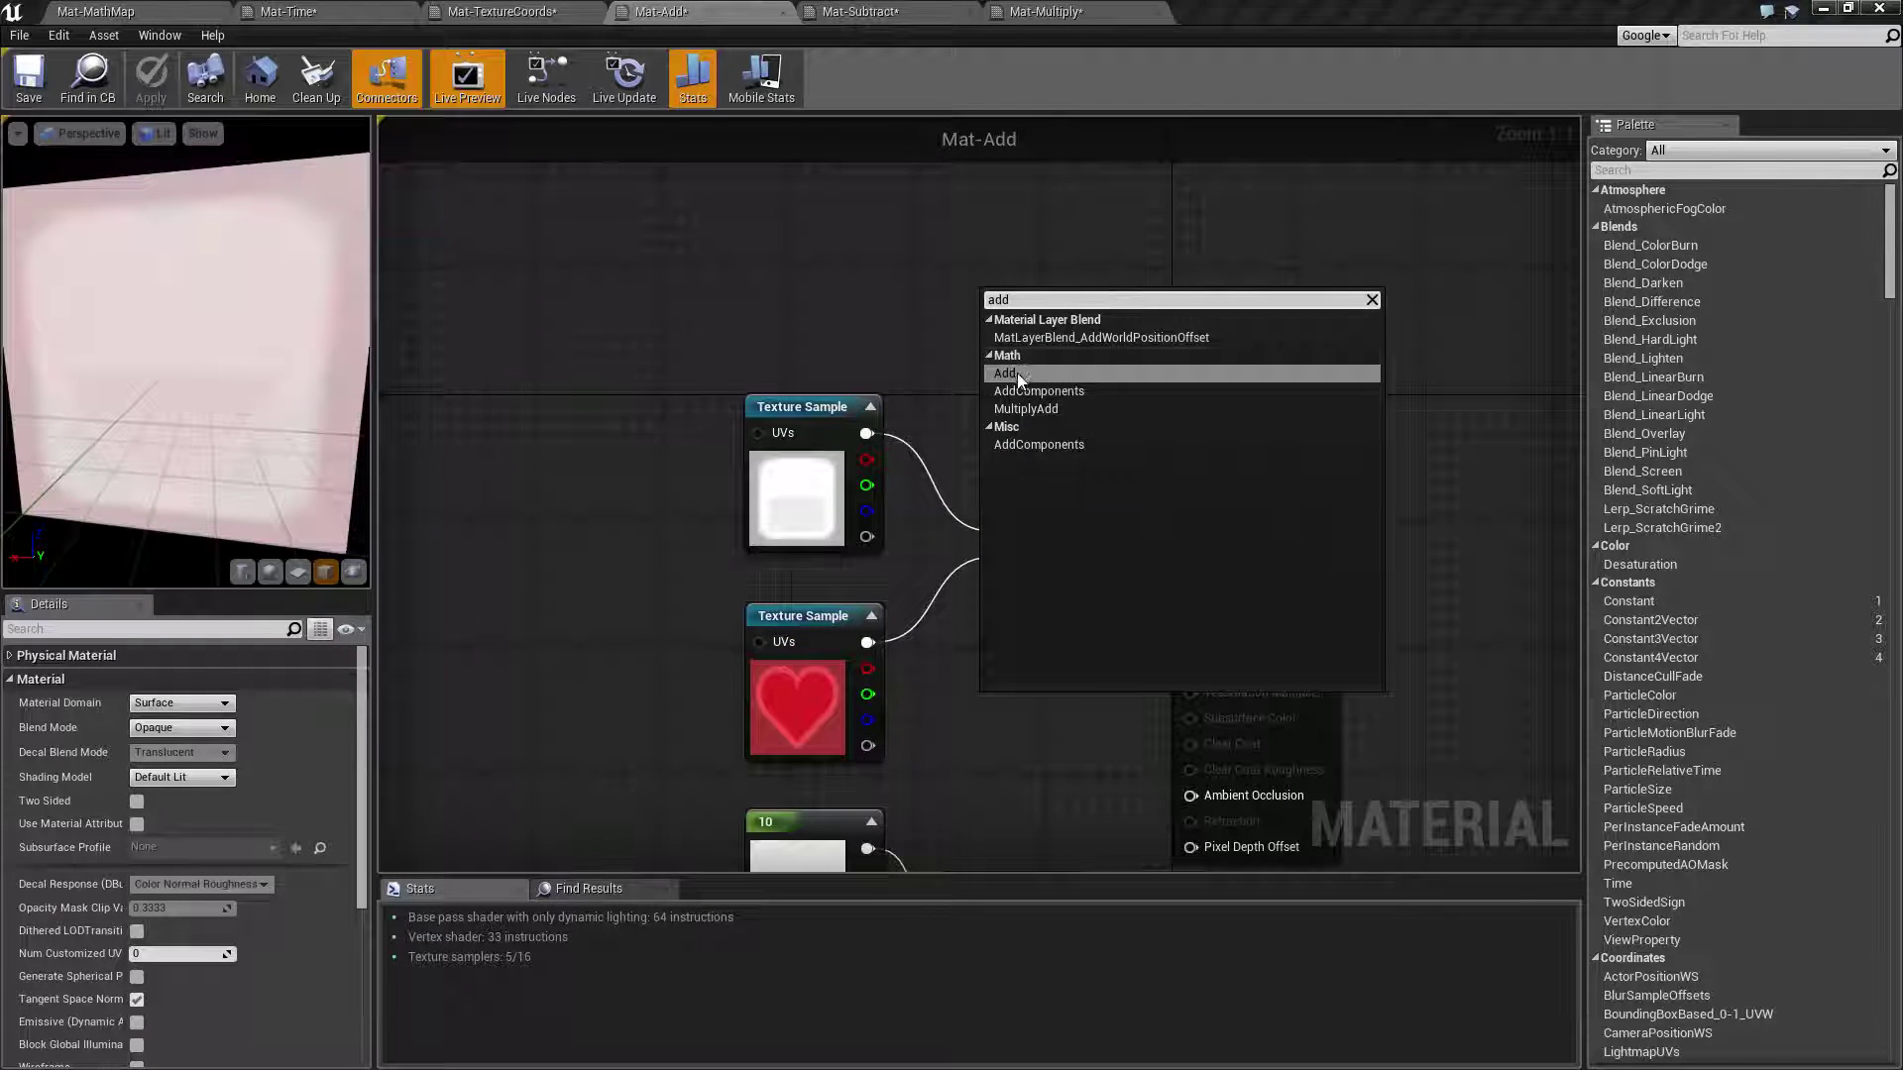
pyautogui.click(926, 335)
# - Select the upper Add node and break the texture link on its A input
pyautogui.moveTo(977, 355); pyautogui.dragTo(1136, 262, button='right')
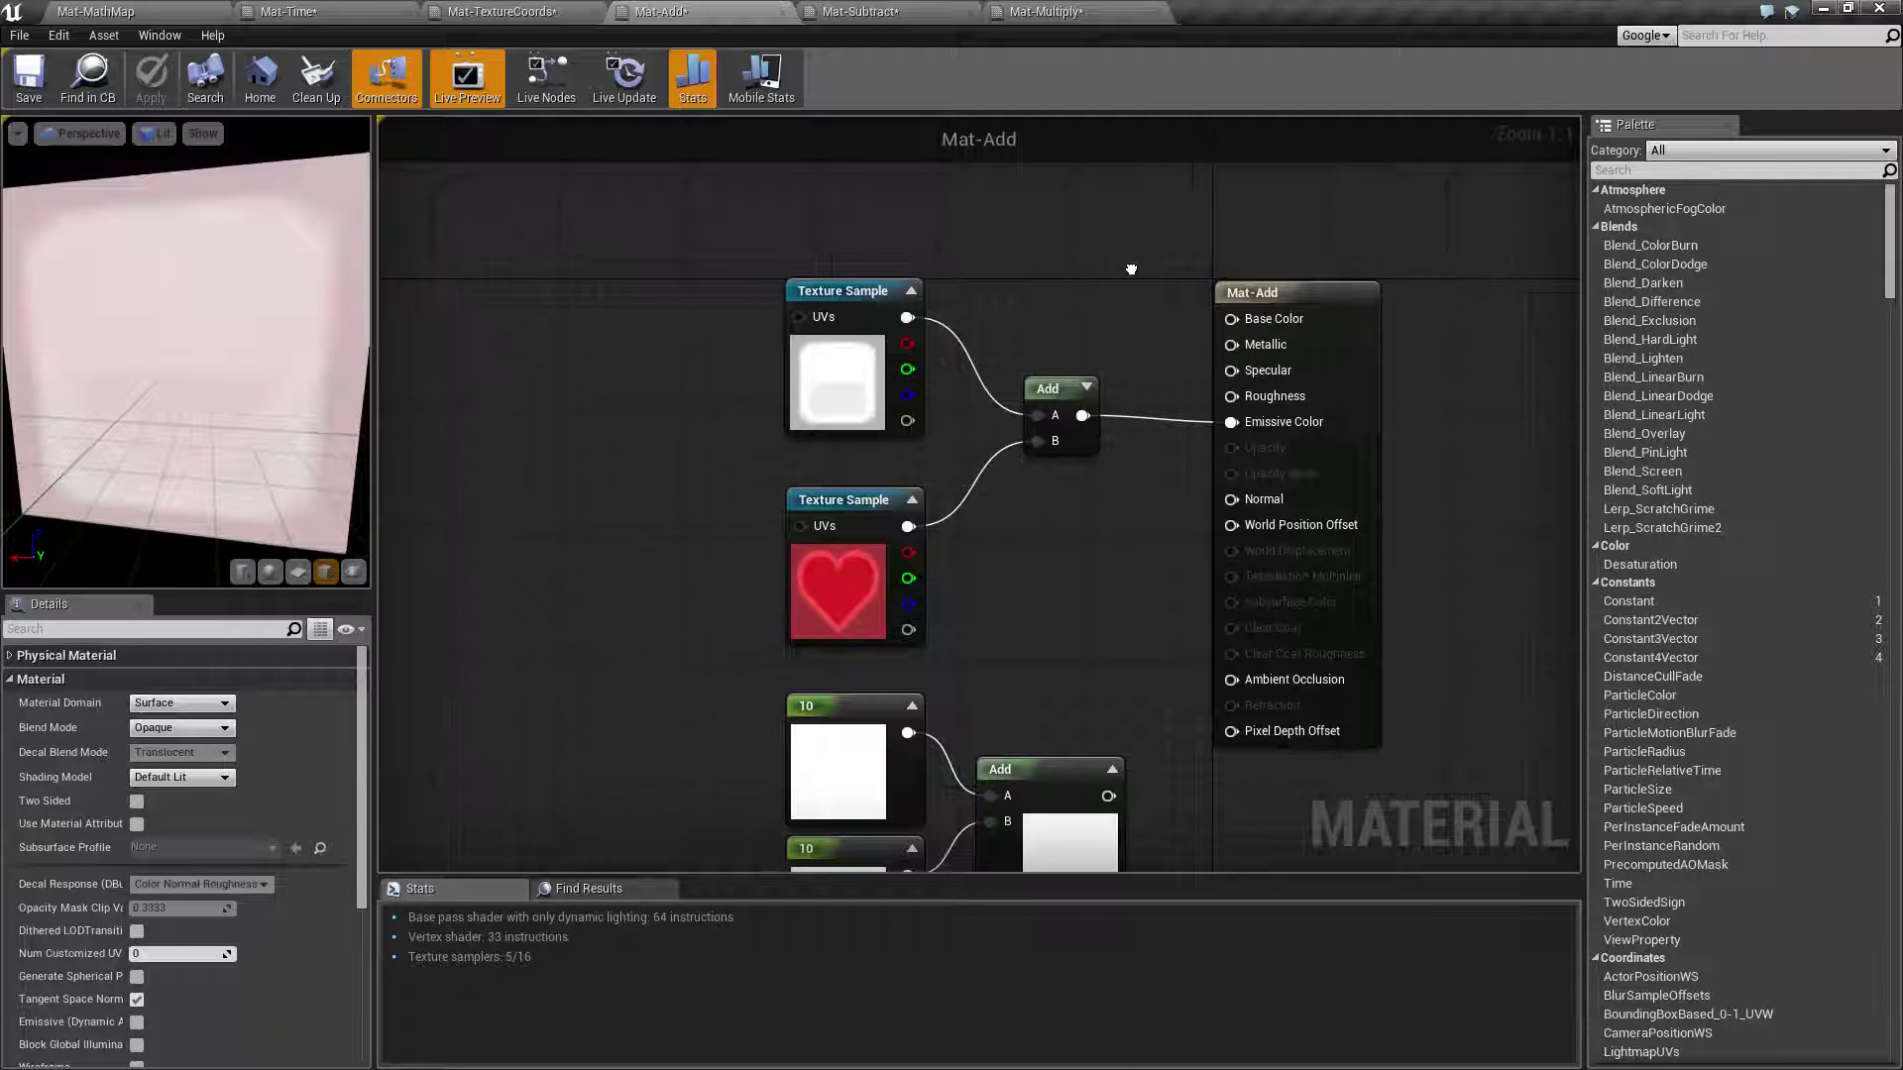
pyautogui.click(1058, 382)
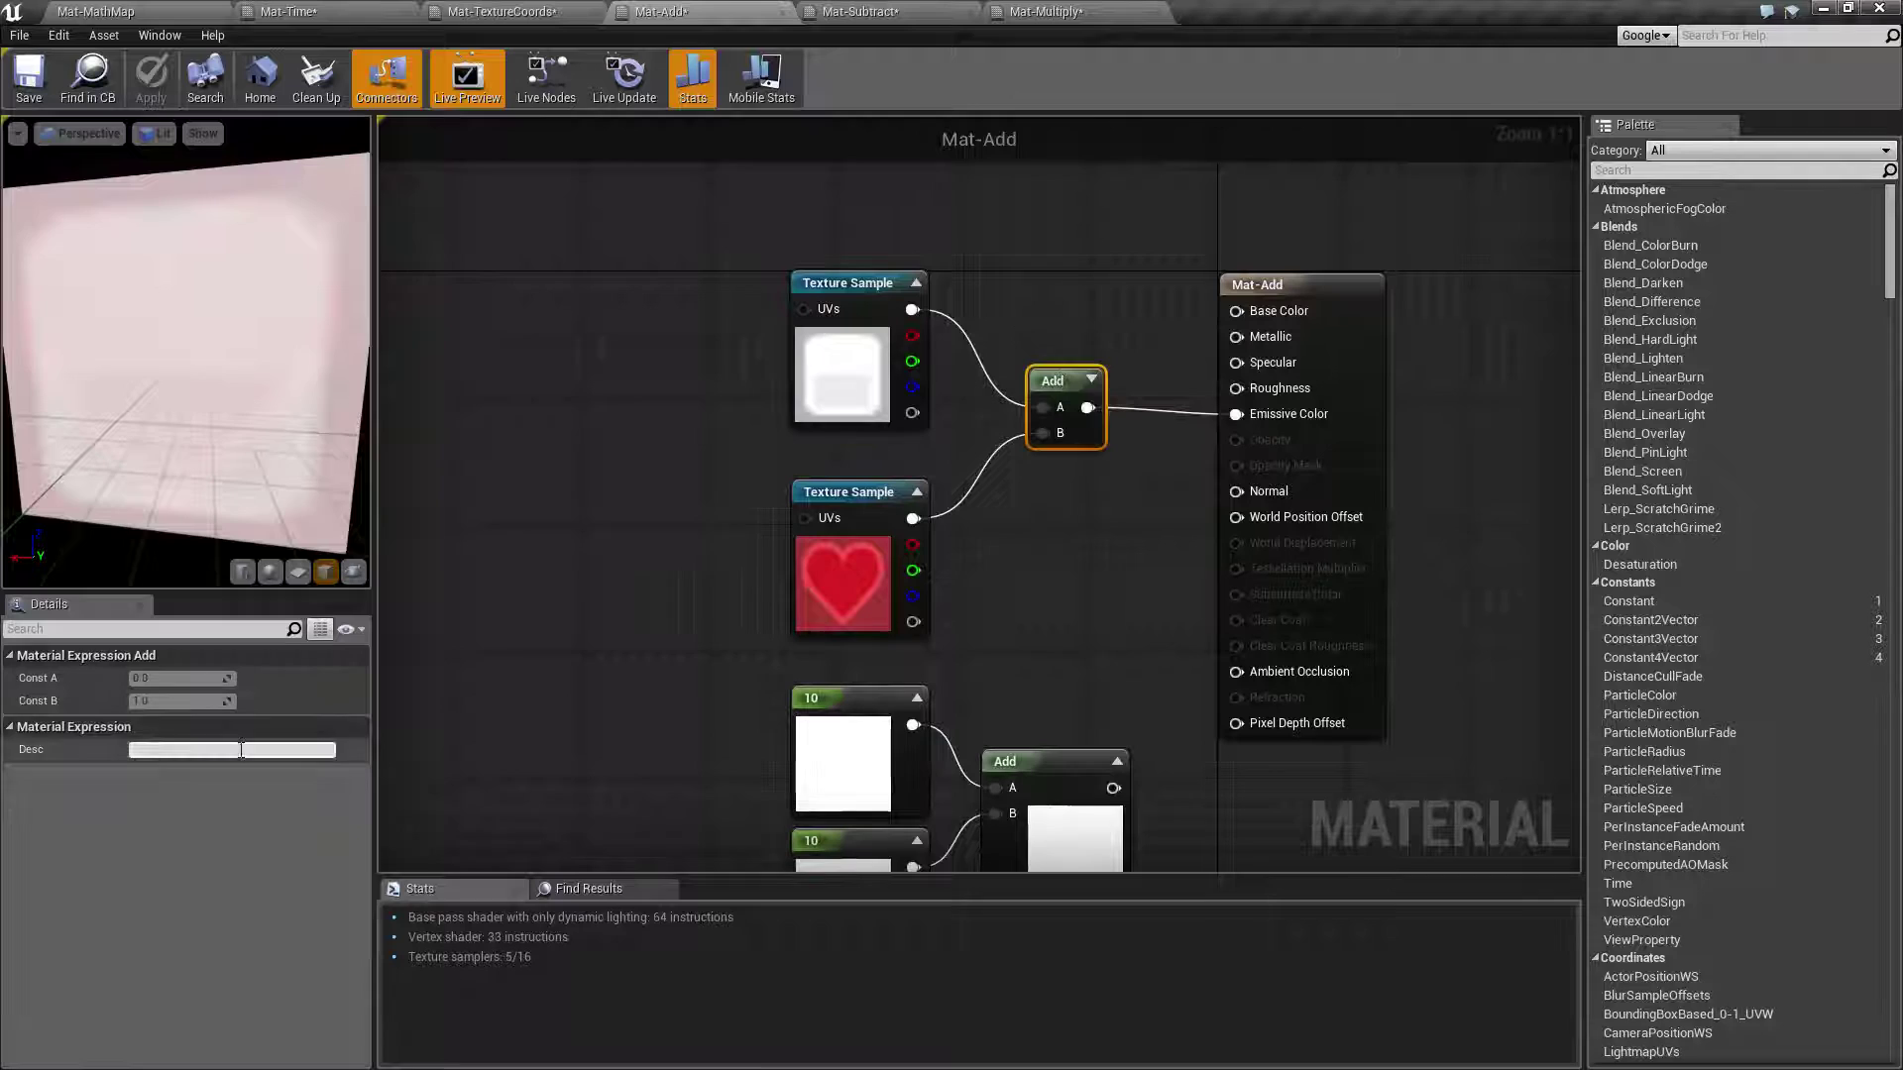
pyautogui.keyDown('alt'); pyautogui.click(1041, 408); pyautogui.keyUp('alt')
# - Break the texture link on the B input and reselect the Add(0,1) node
pyautogui.keyDown('alt'); pyautogui.click(1040, 433); pyautogui.keyUp('alt')
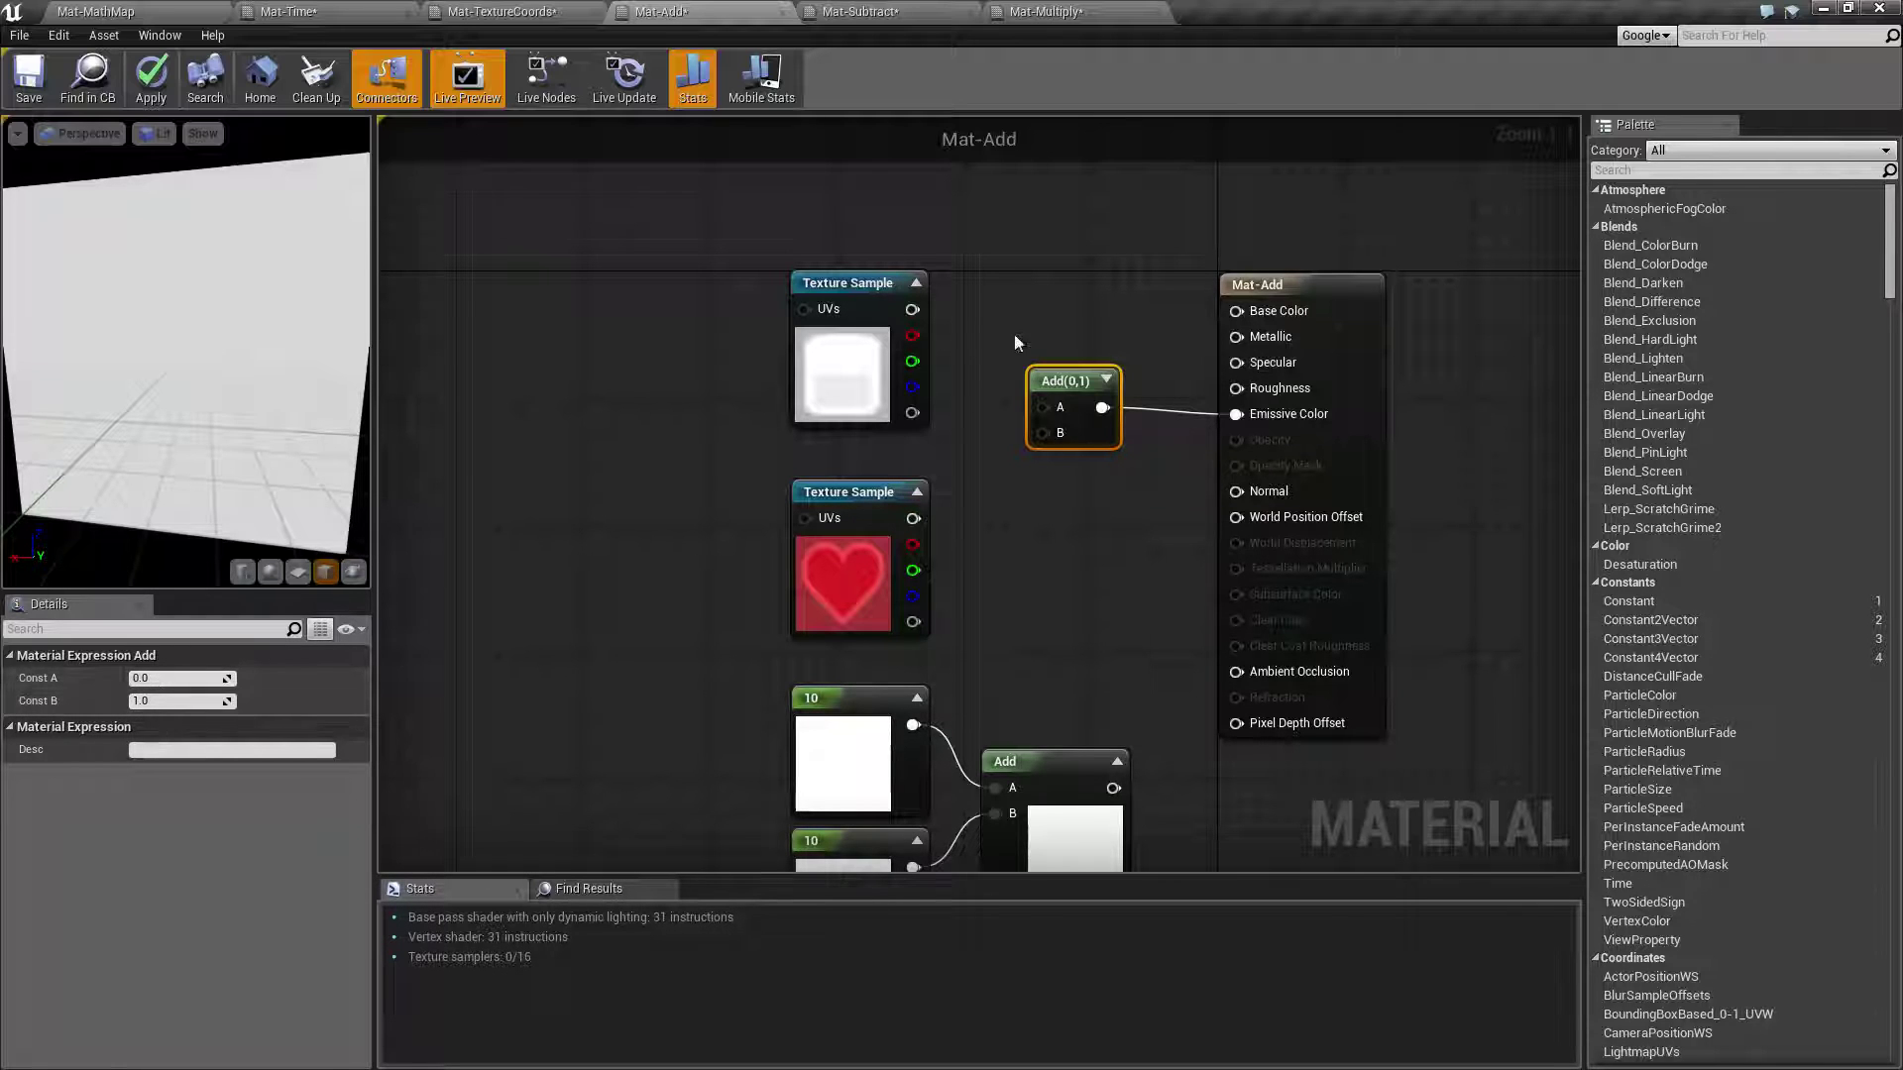
pyautogui.click(1051, 342)
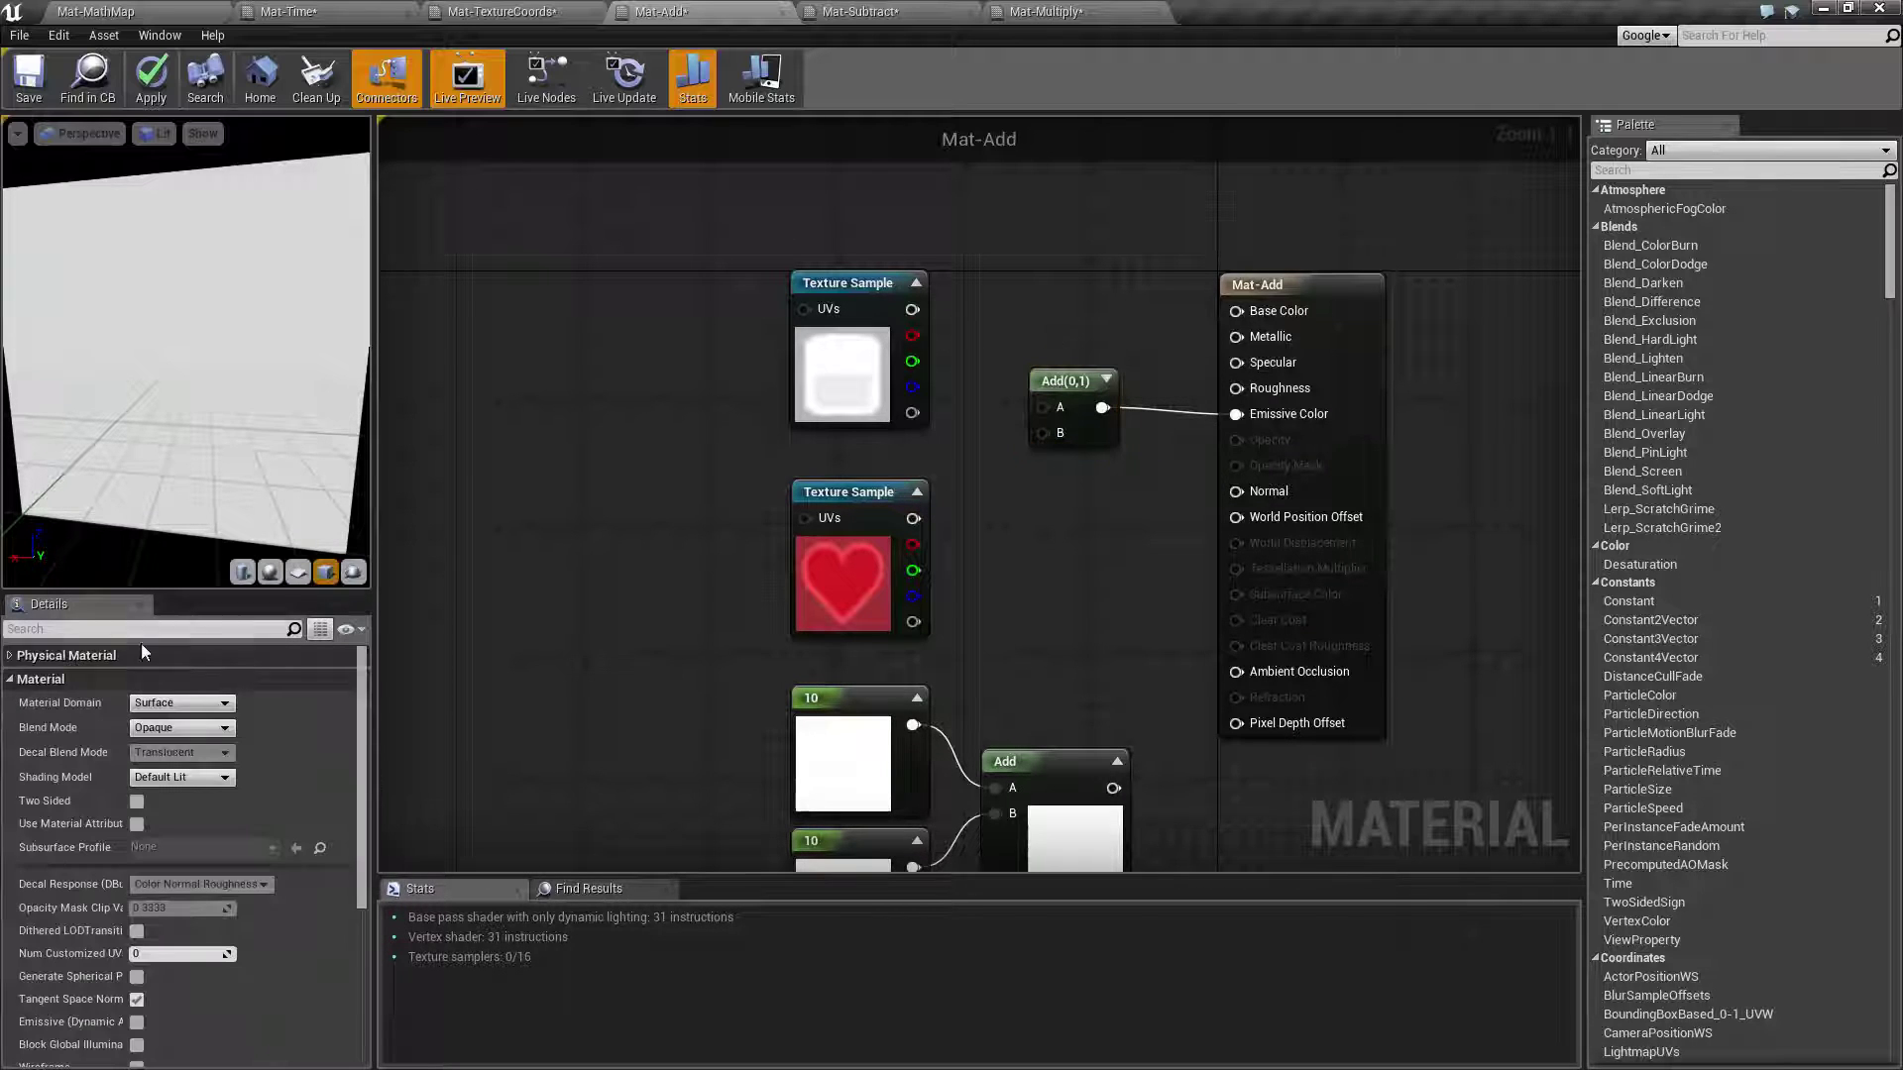
pyautogui.click(1085, 421)
# - Wire the square texture's RGB output into Add input A and apply the material
pyautogui.moveTo(180, 678)
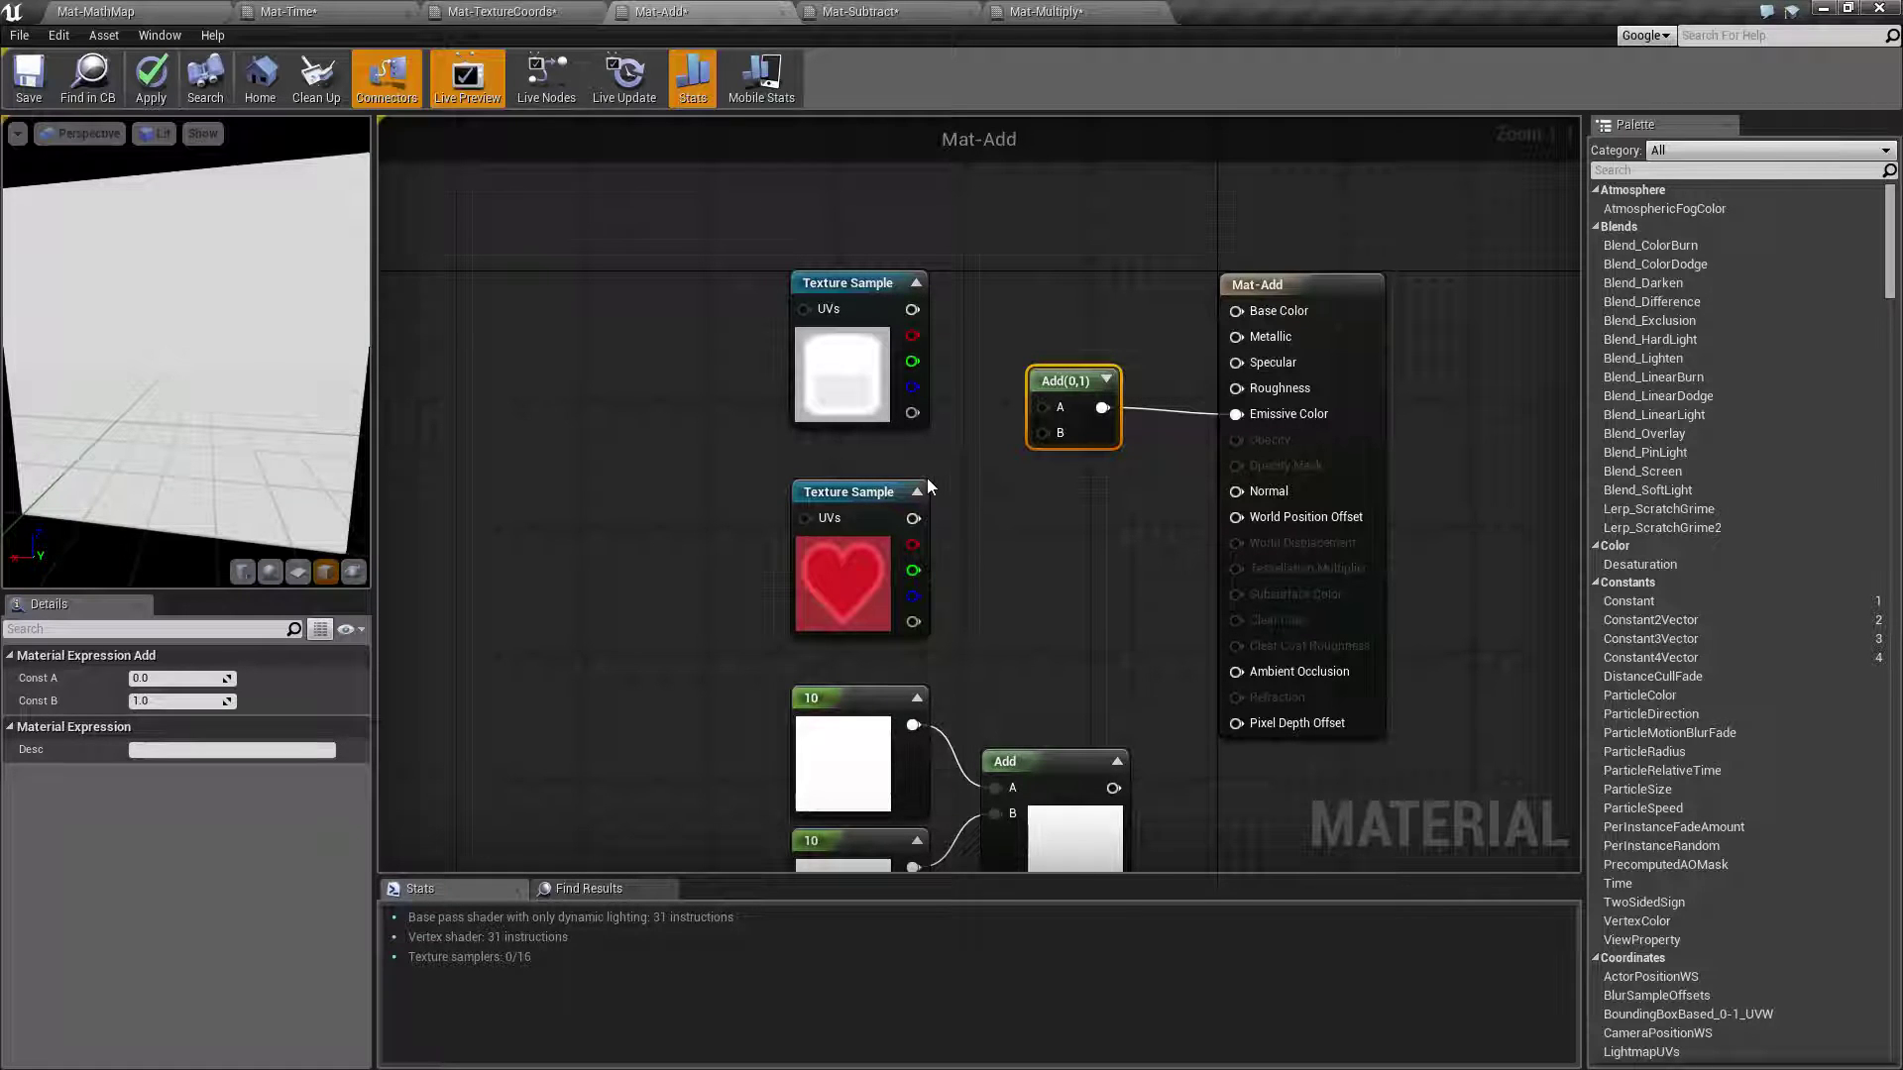
pyautogui.moveTo(912, 309); pyautogui.dragTo(1054, 413)
pyautogui.click(150, 79)
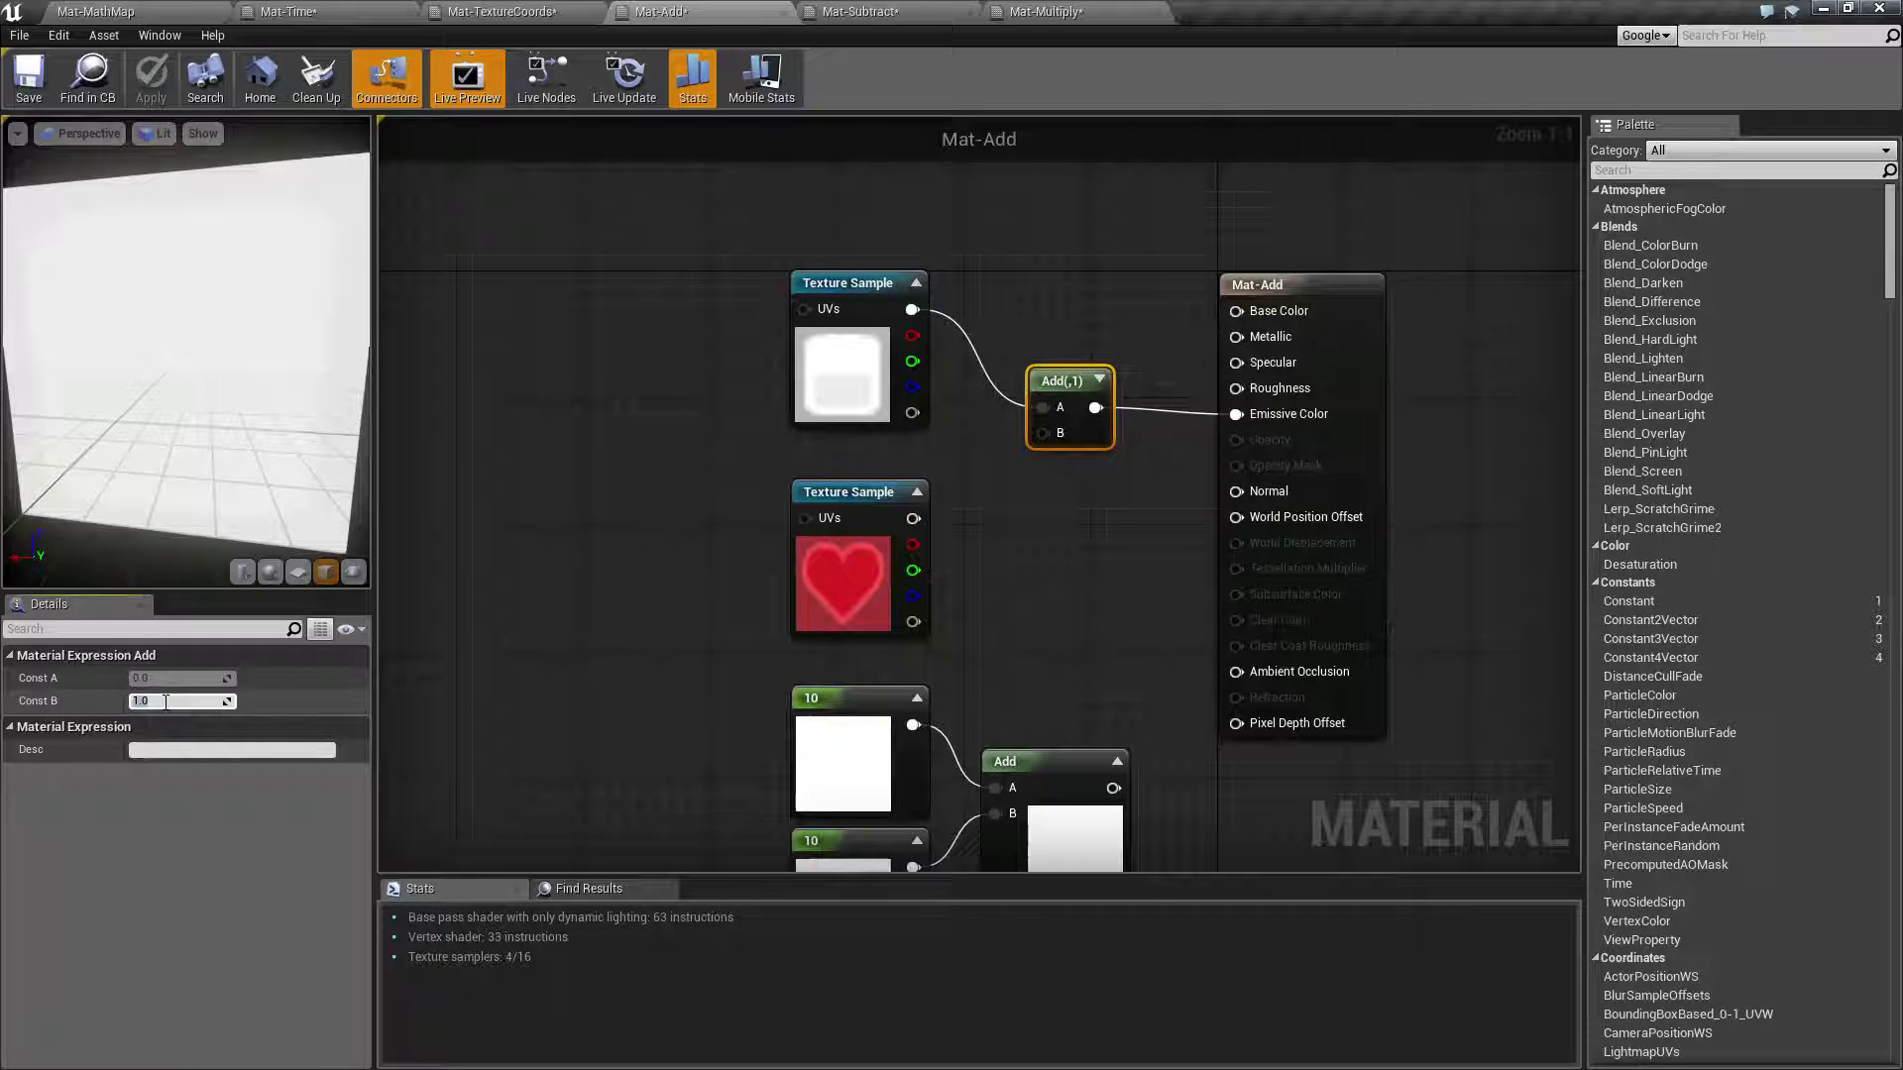
# - Commit 0 as the Add node's Const B and check the square Texture Sample and Add nodes
pyautogui.press('Return')
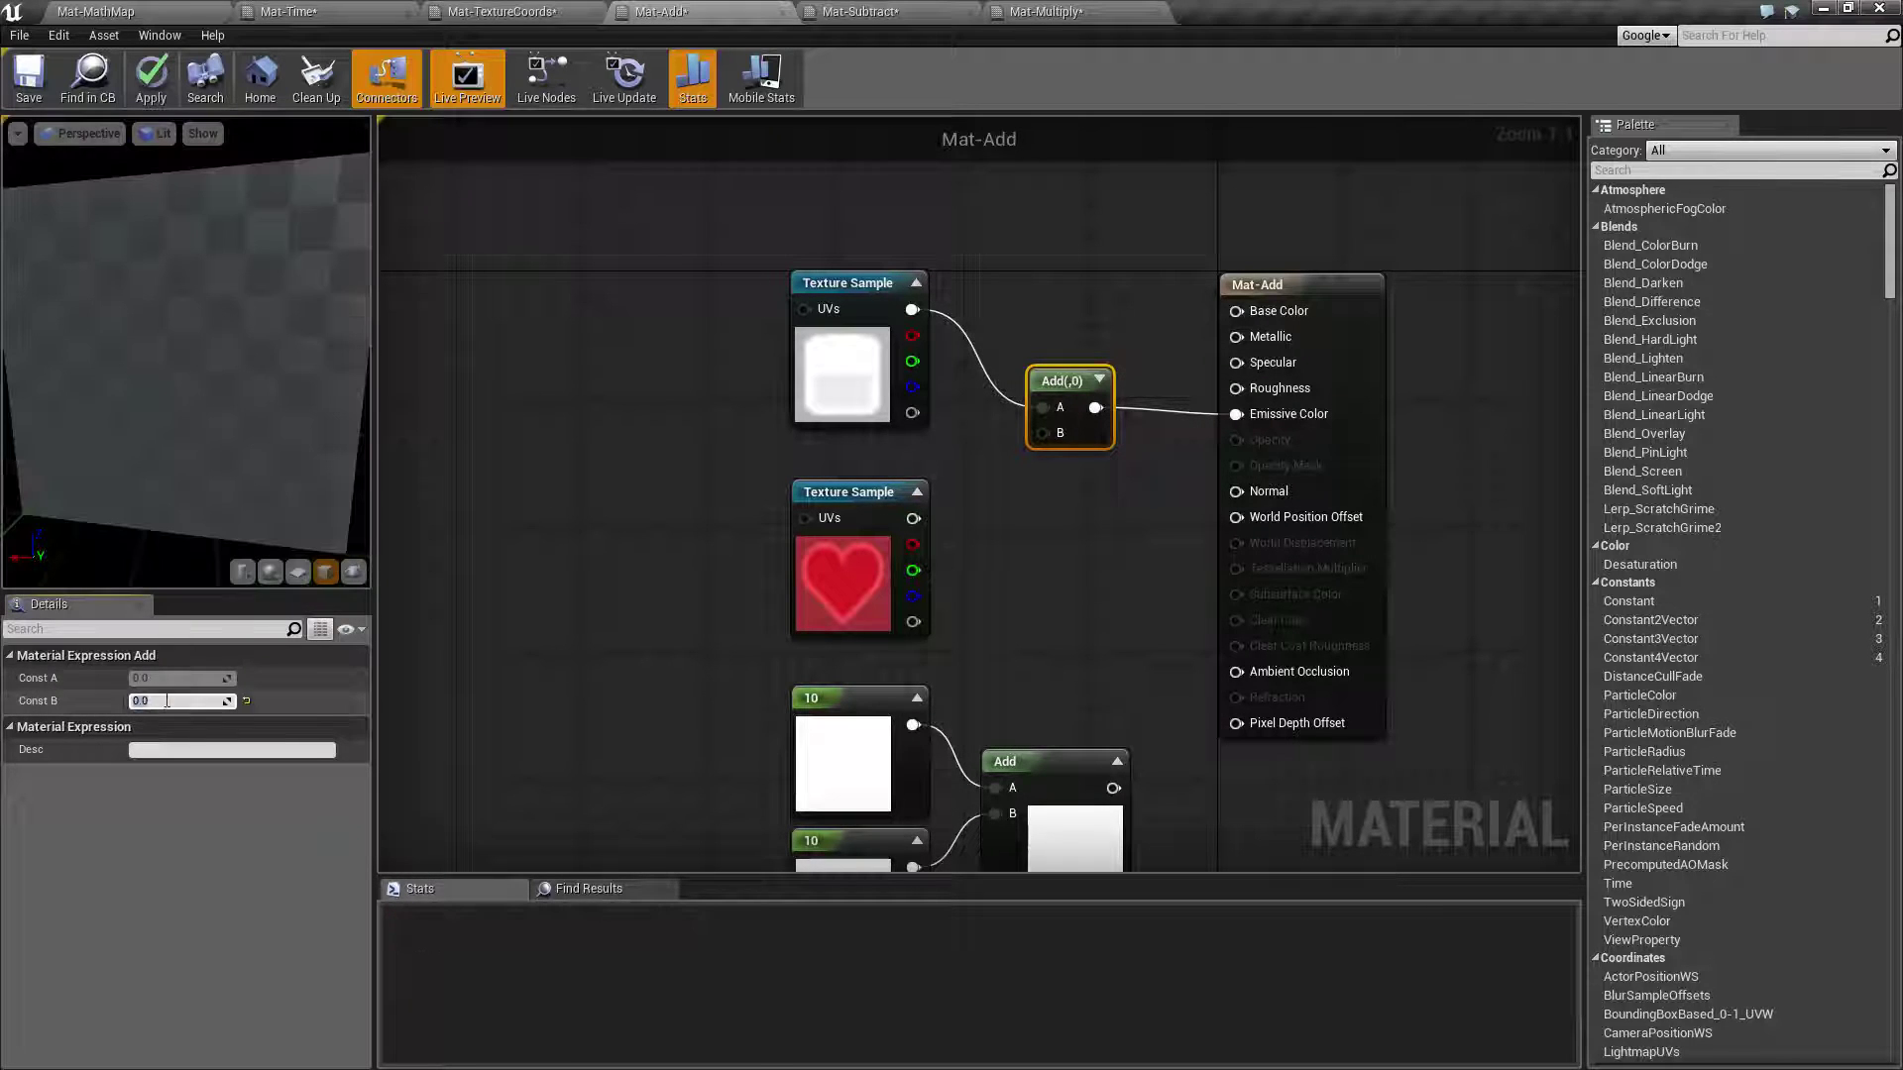
pyautogui.click(853, 361)
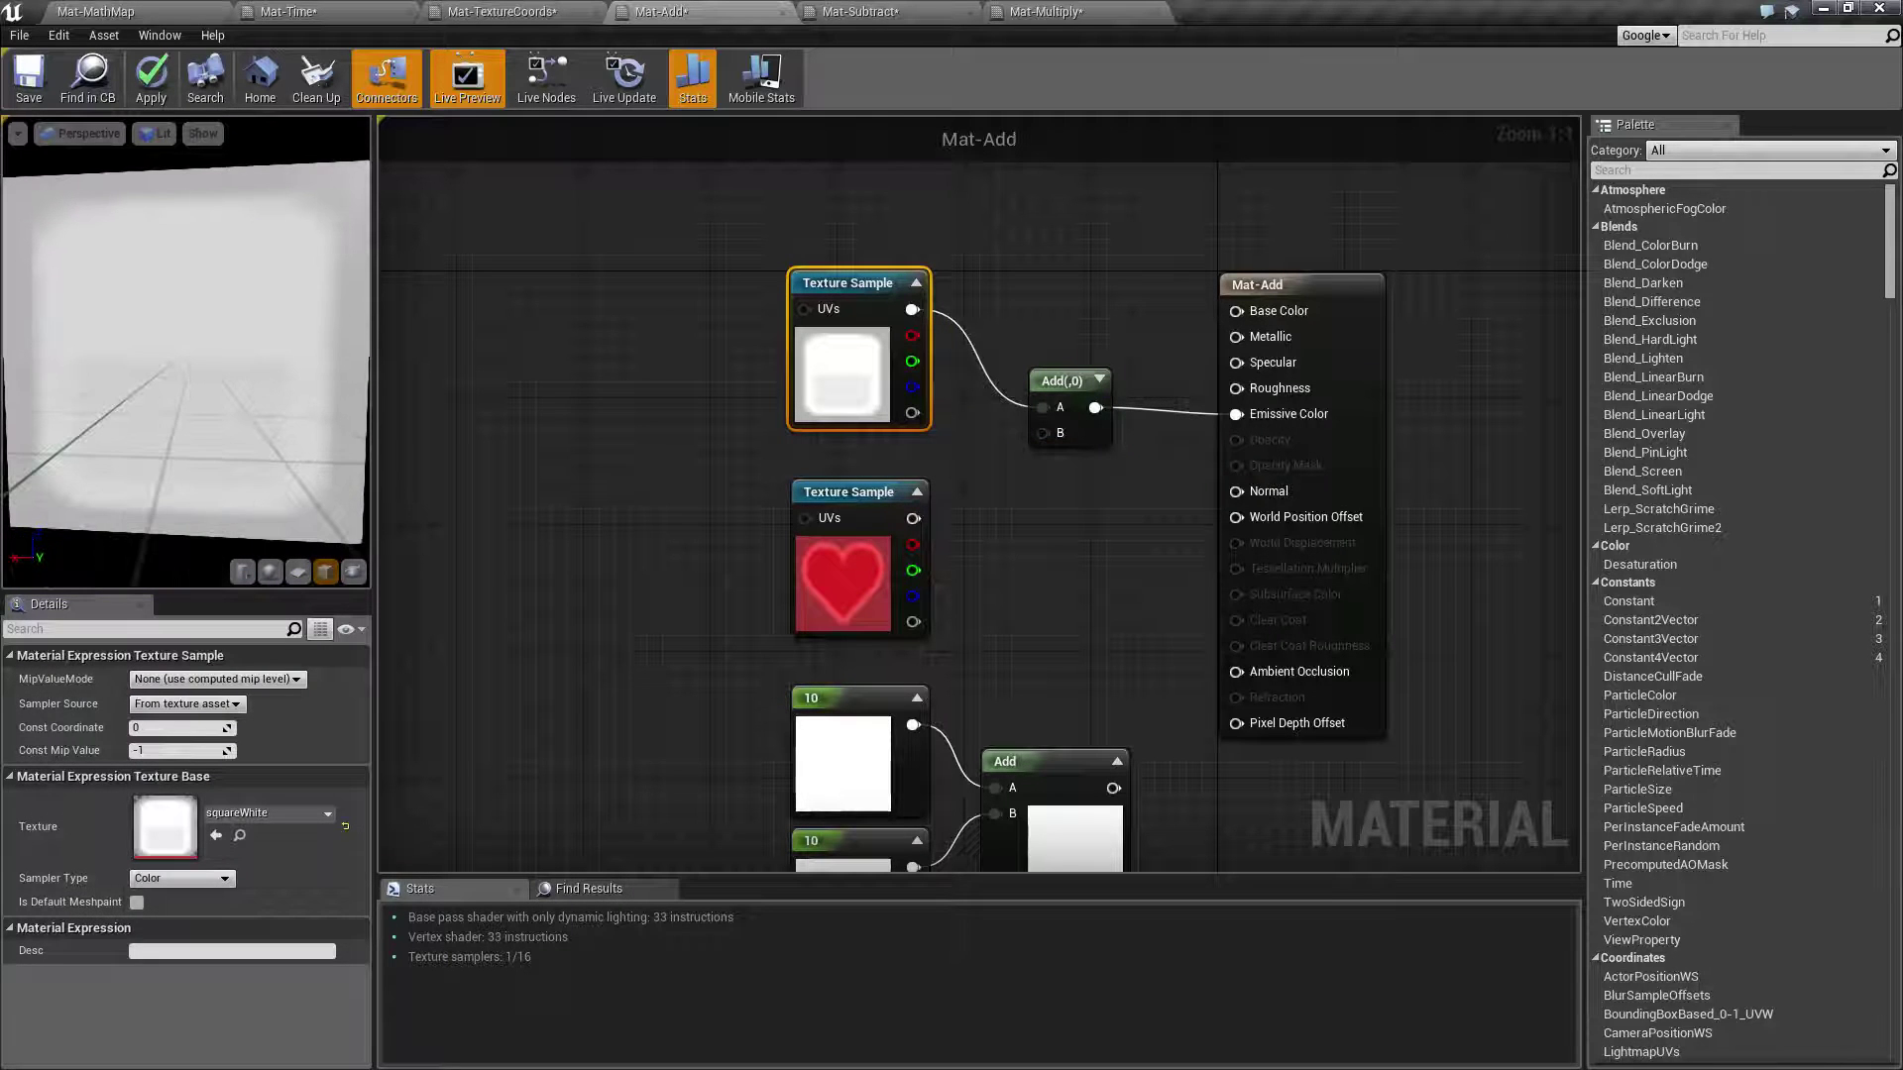
pyautogui.click(1066, 399)
pyautogui.click(850, 301)
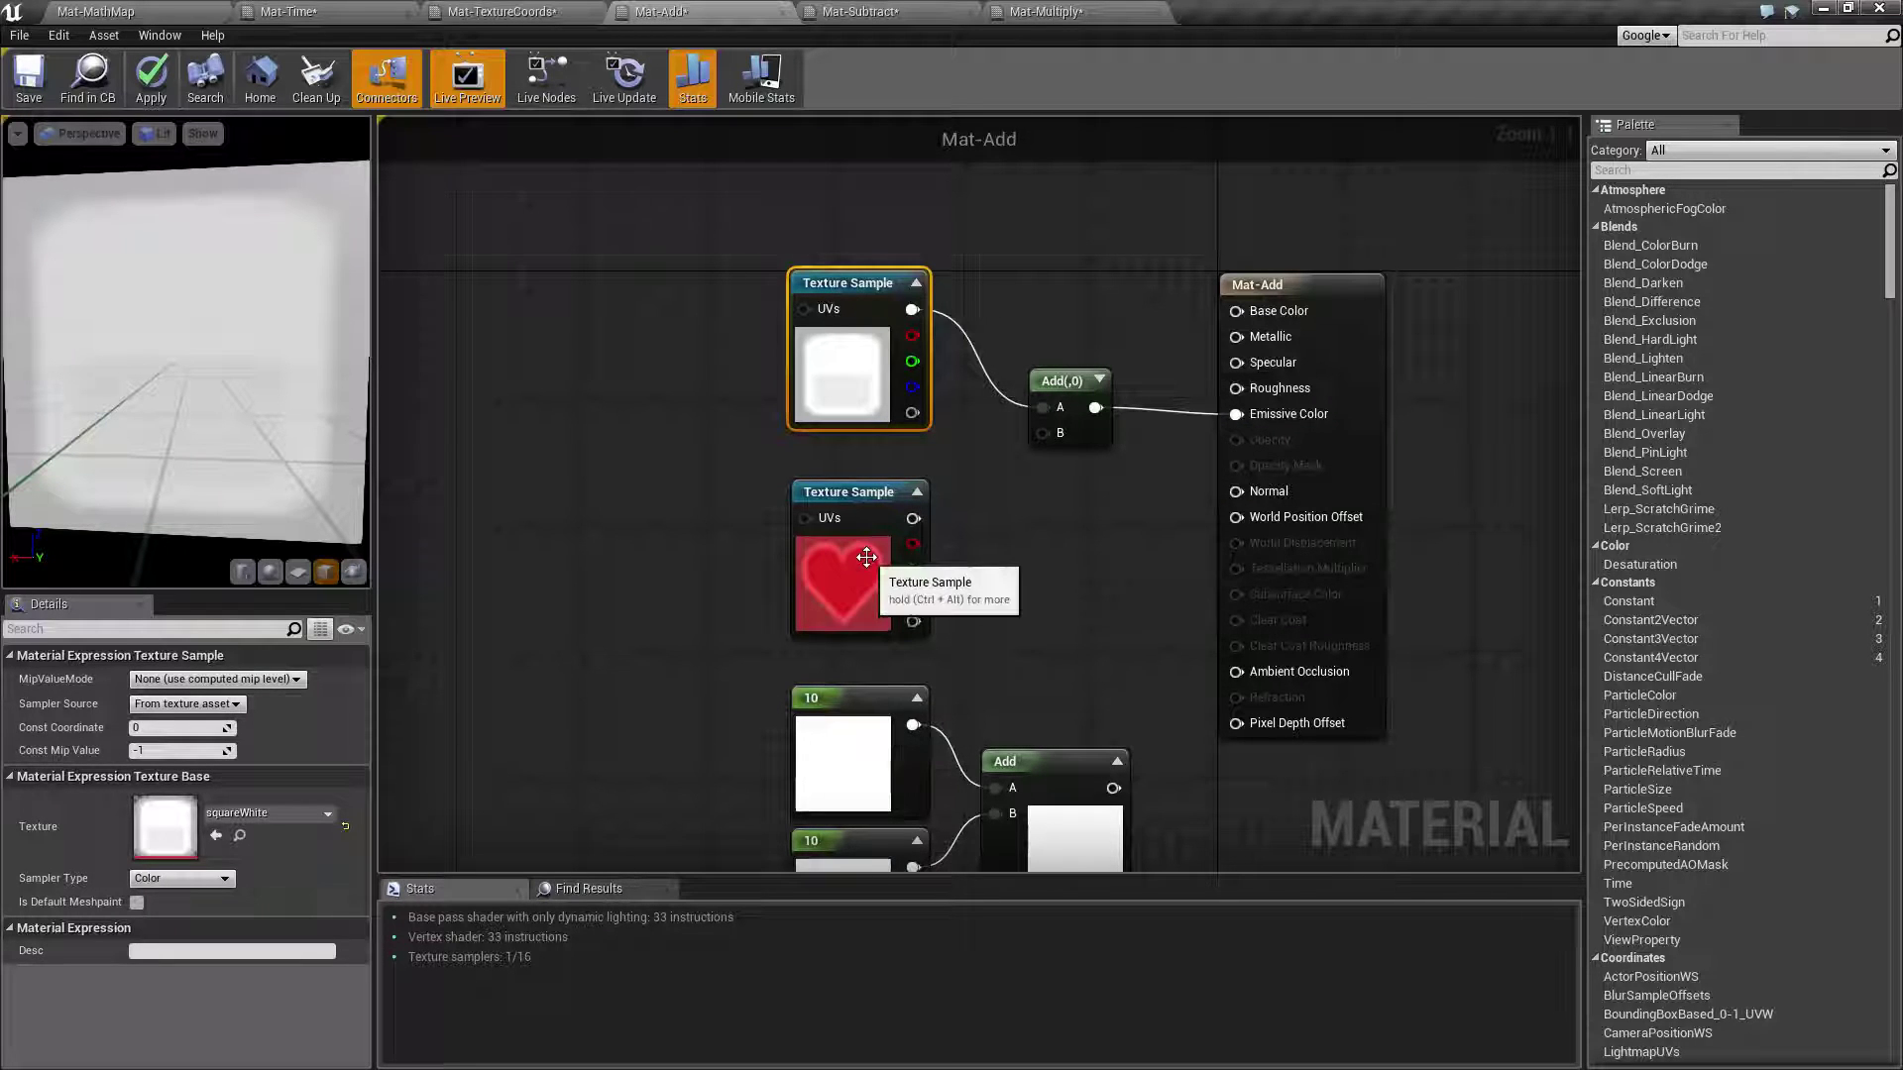
# - Set the Add(,0) node's Const B back to 1.0 and orbit the now bright white preview
pyautogui.moveTo(1017, 631); pyautogui.dragTo(1025, 582, button='right')
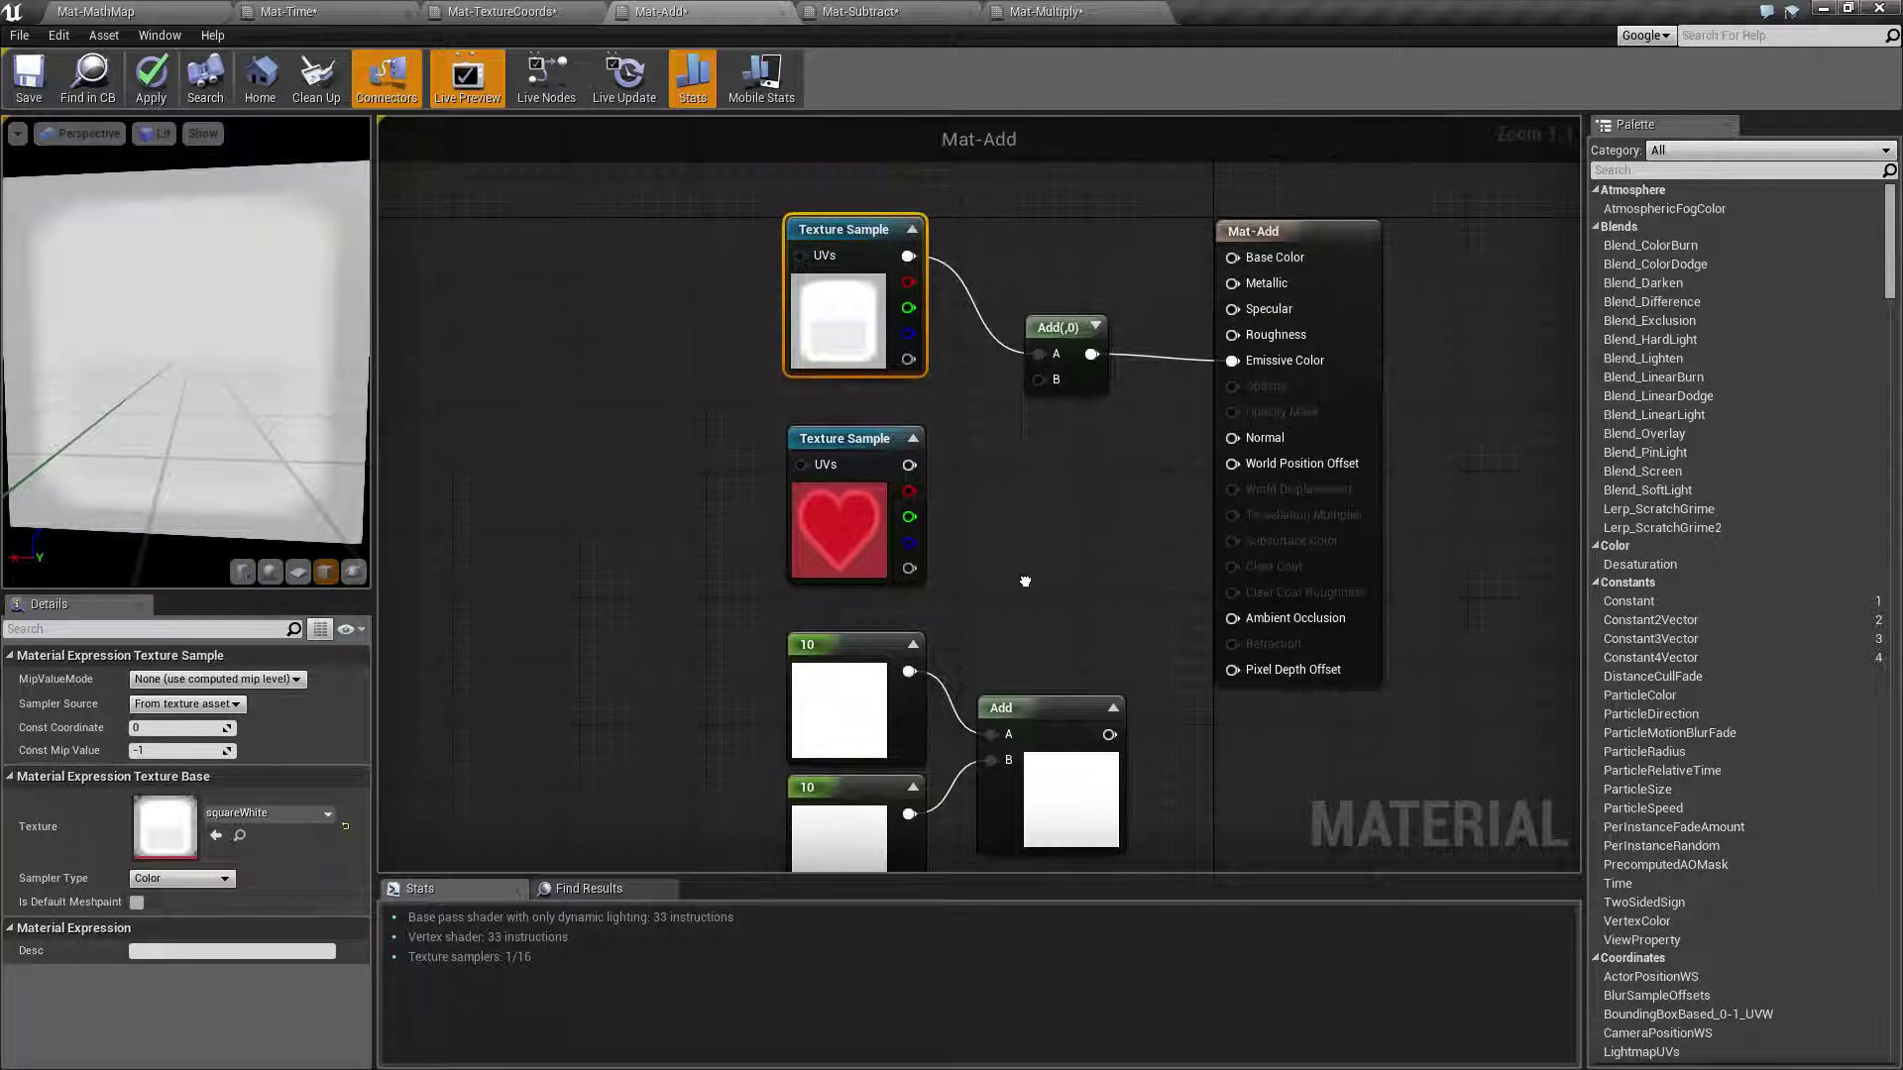
pyautogui.click(845, 660)
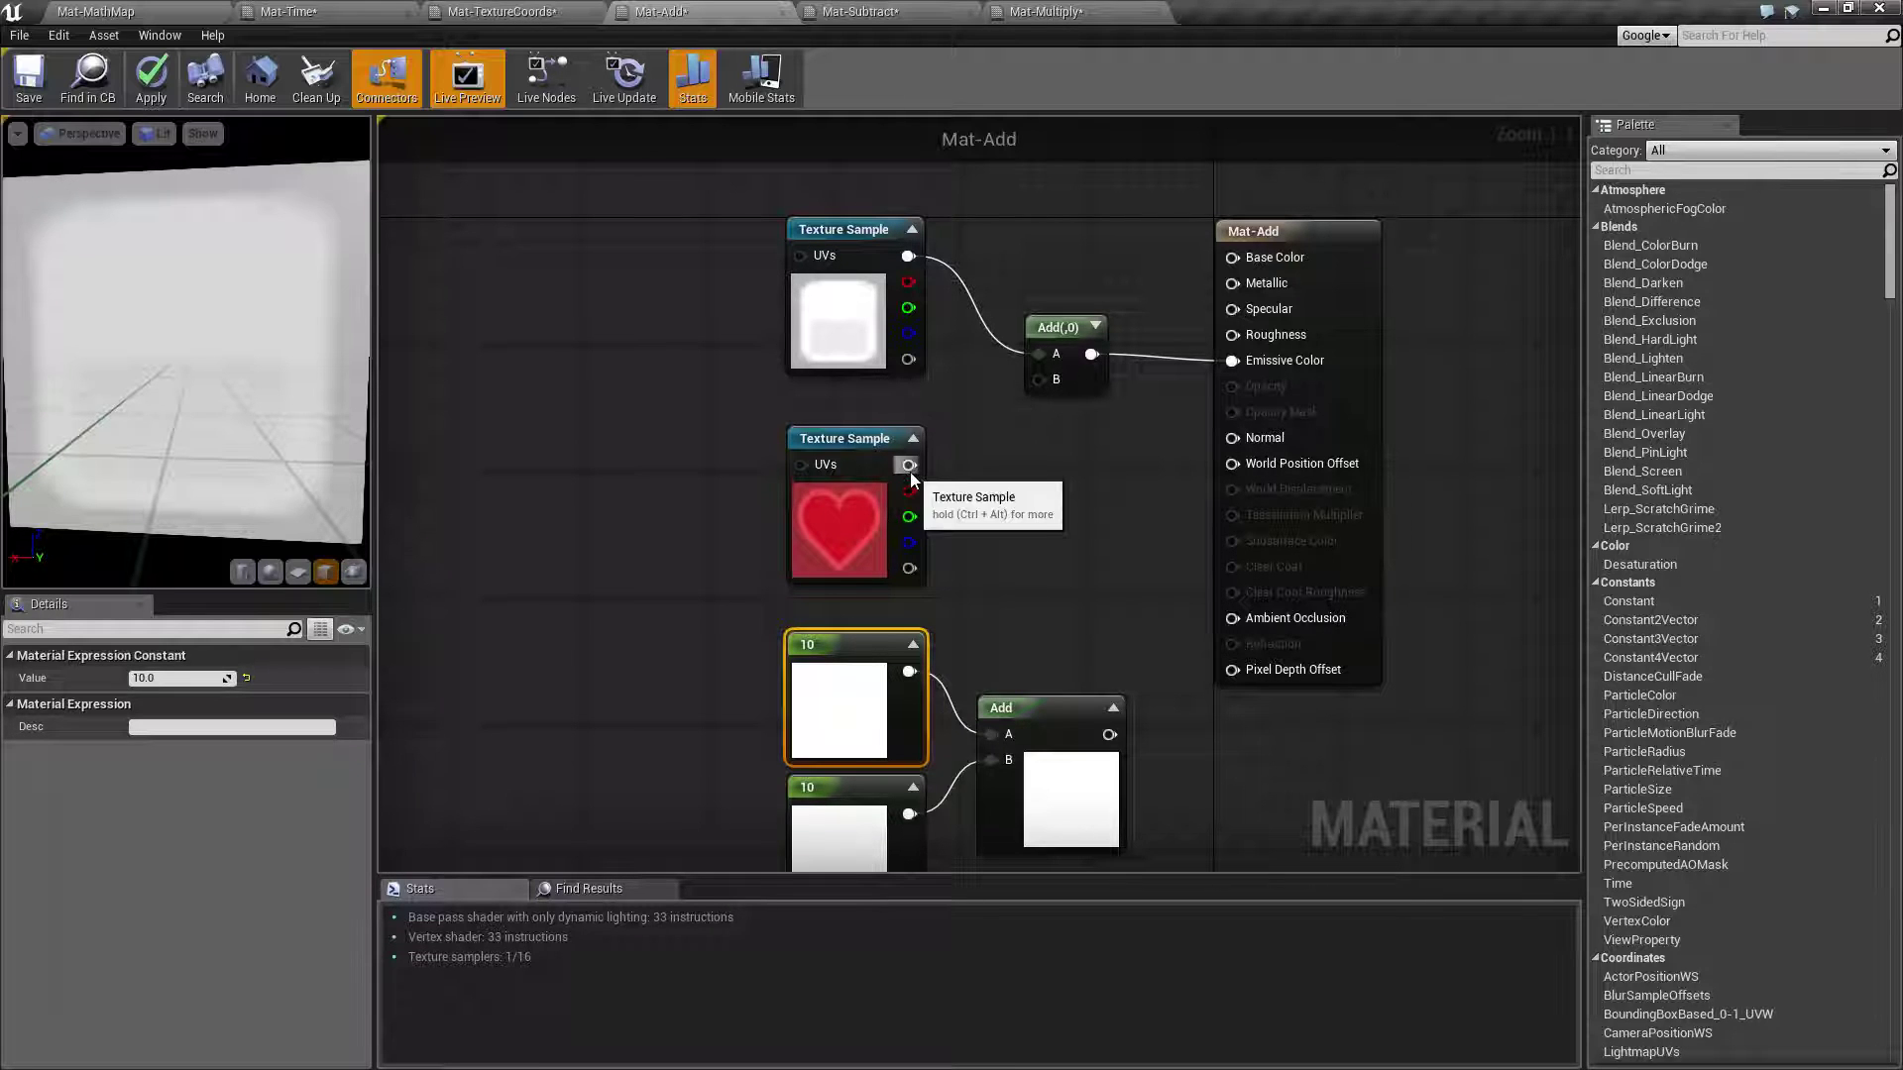
pyautogui.moveTo(1008, 488); pyautogui.dragTo(983, 567, button='right')
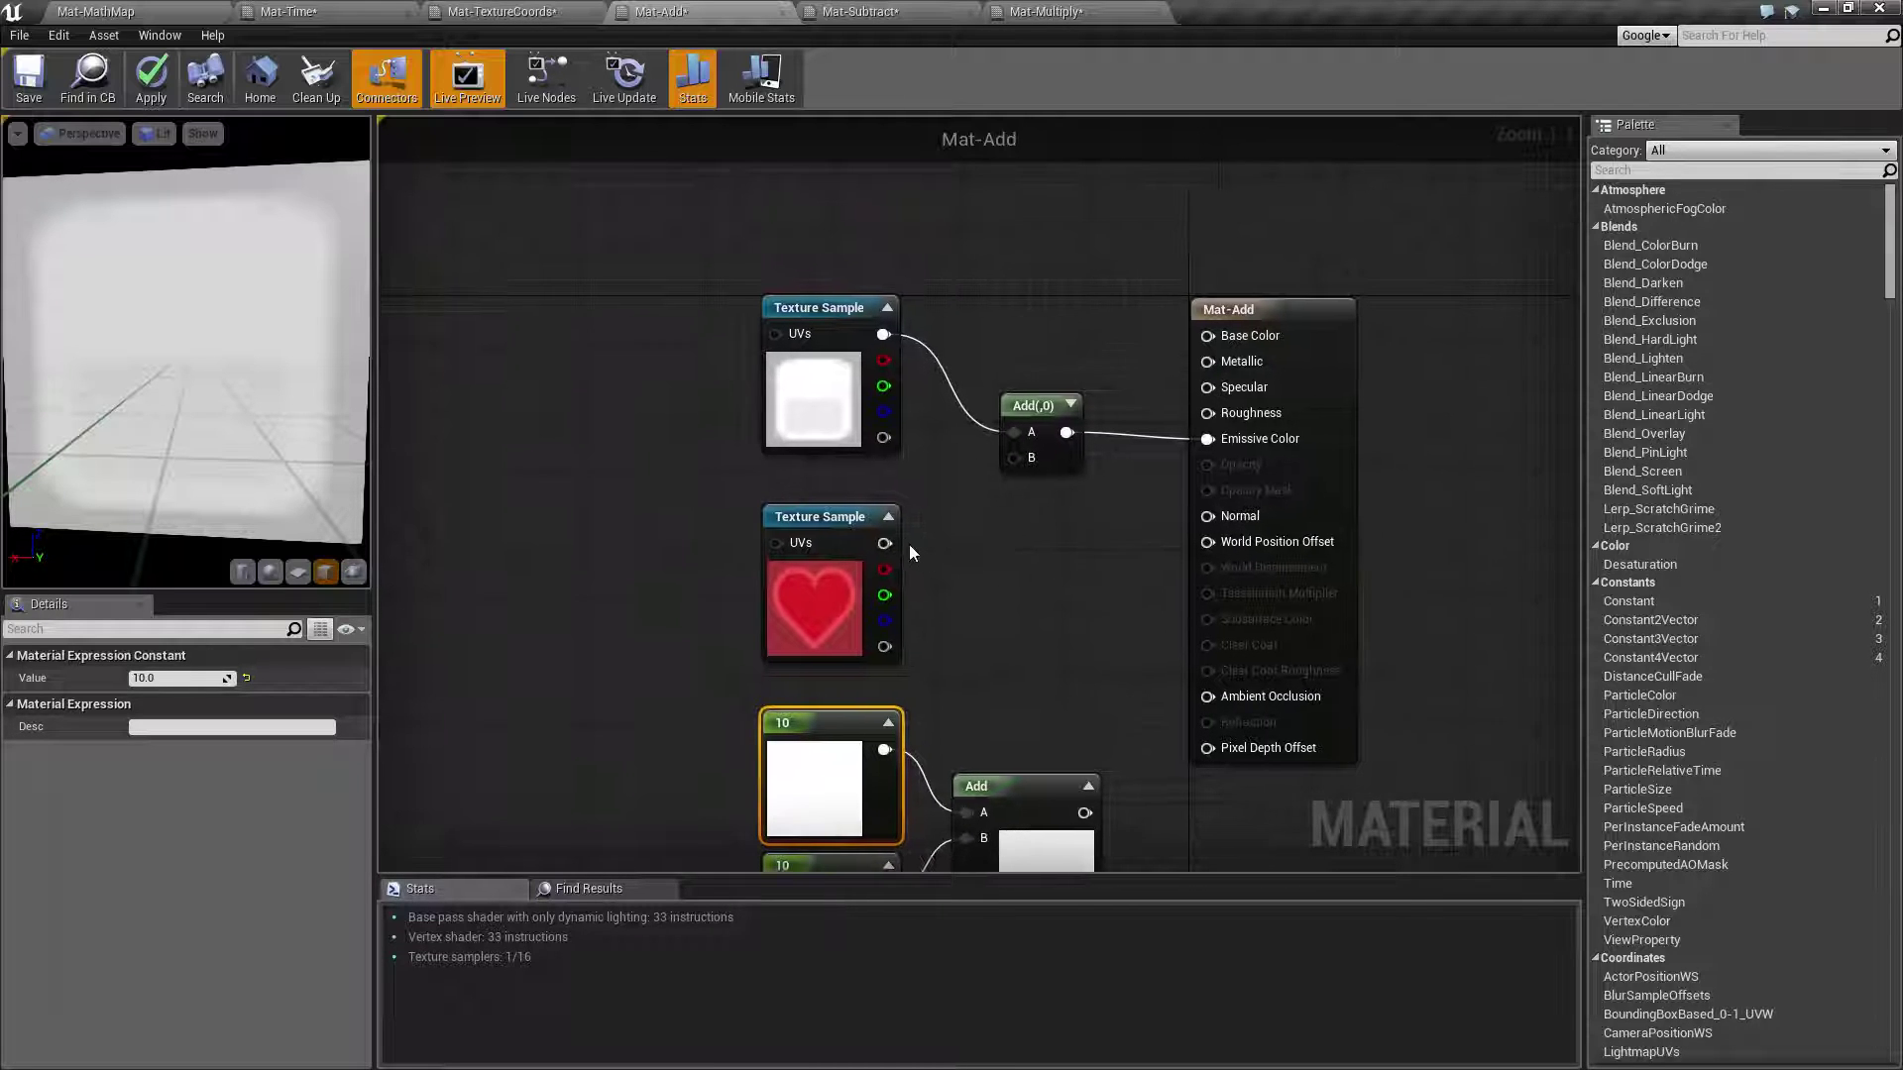
pyautogui.click(1036, 421)
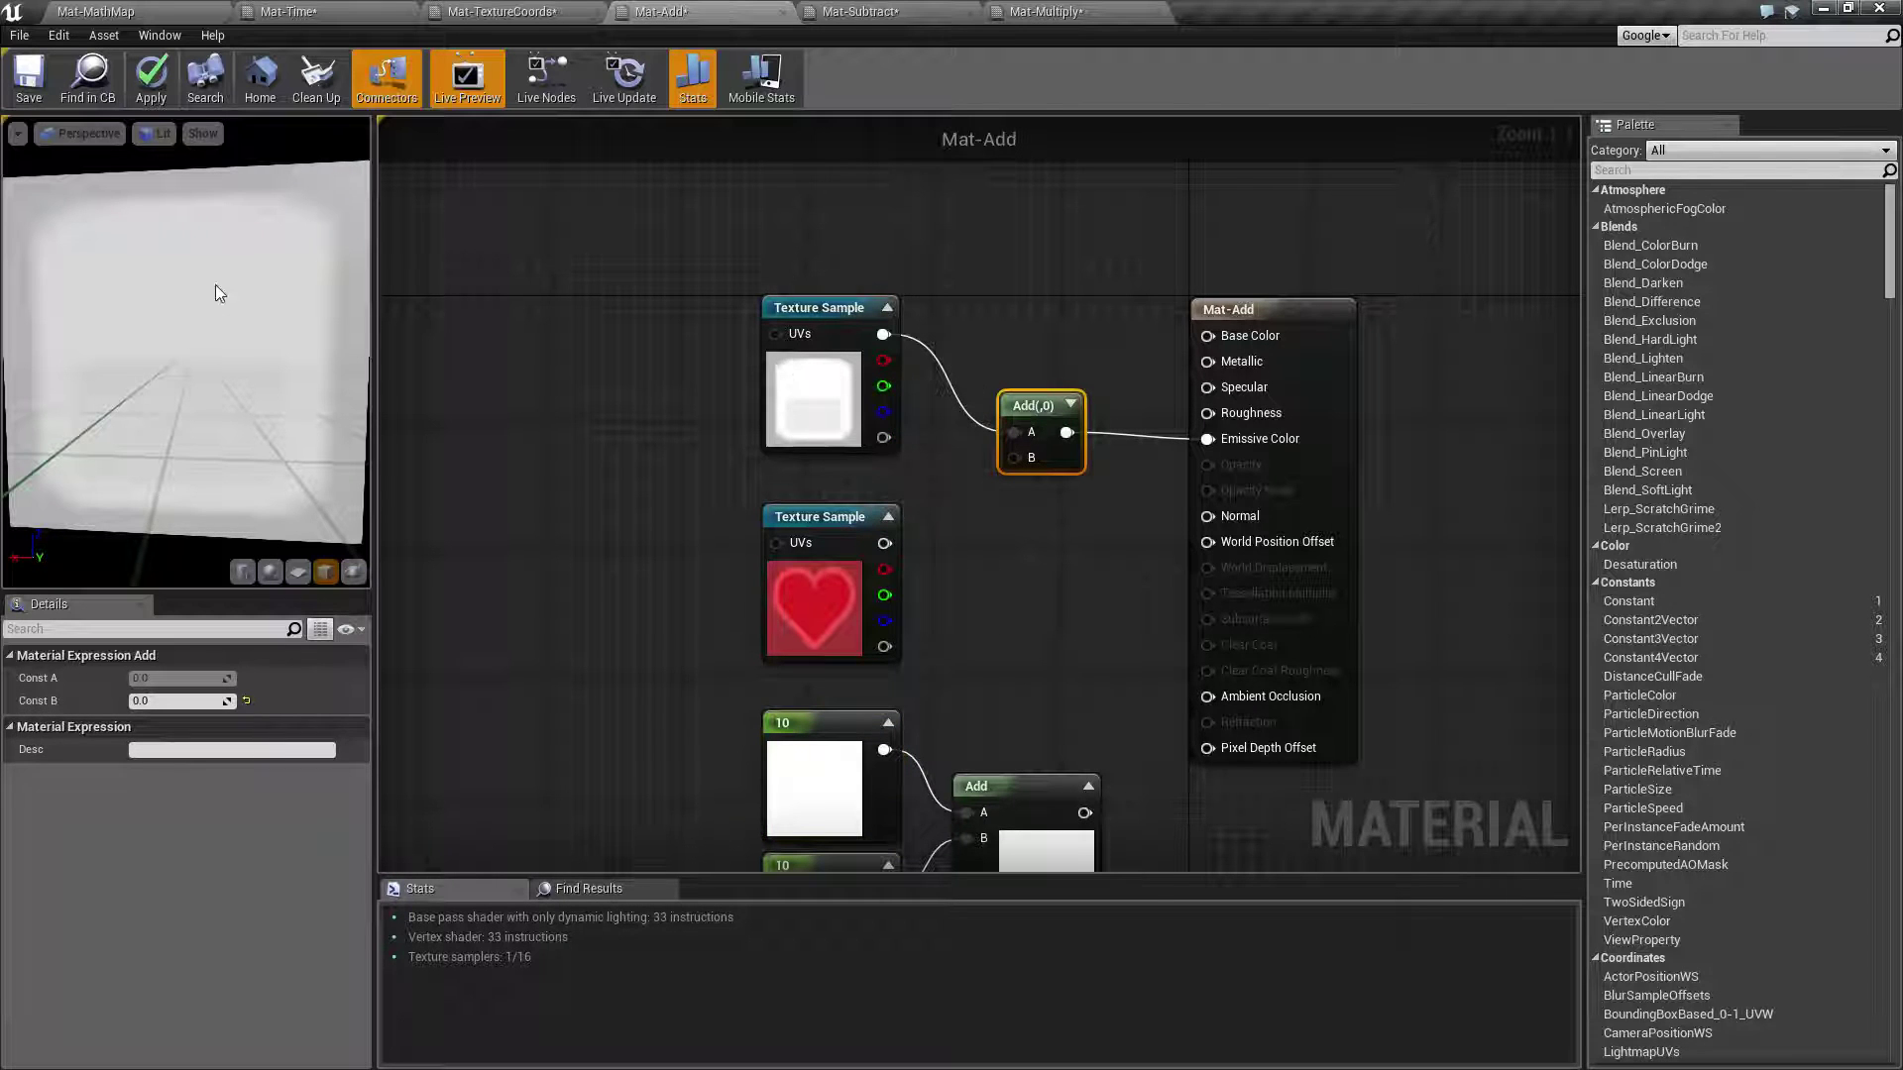
pyautogui.click(173, 700)
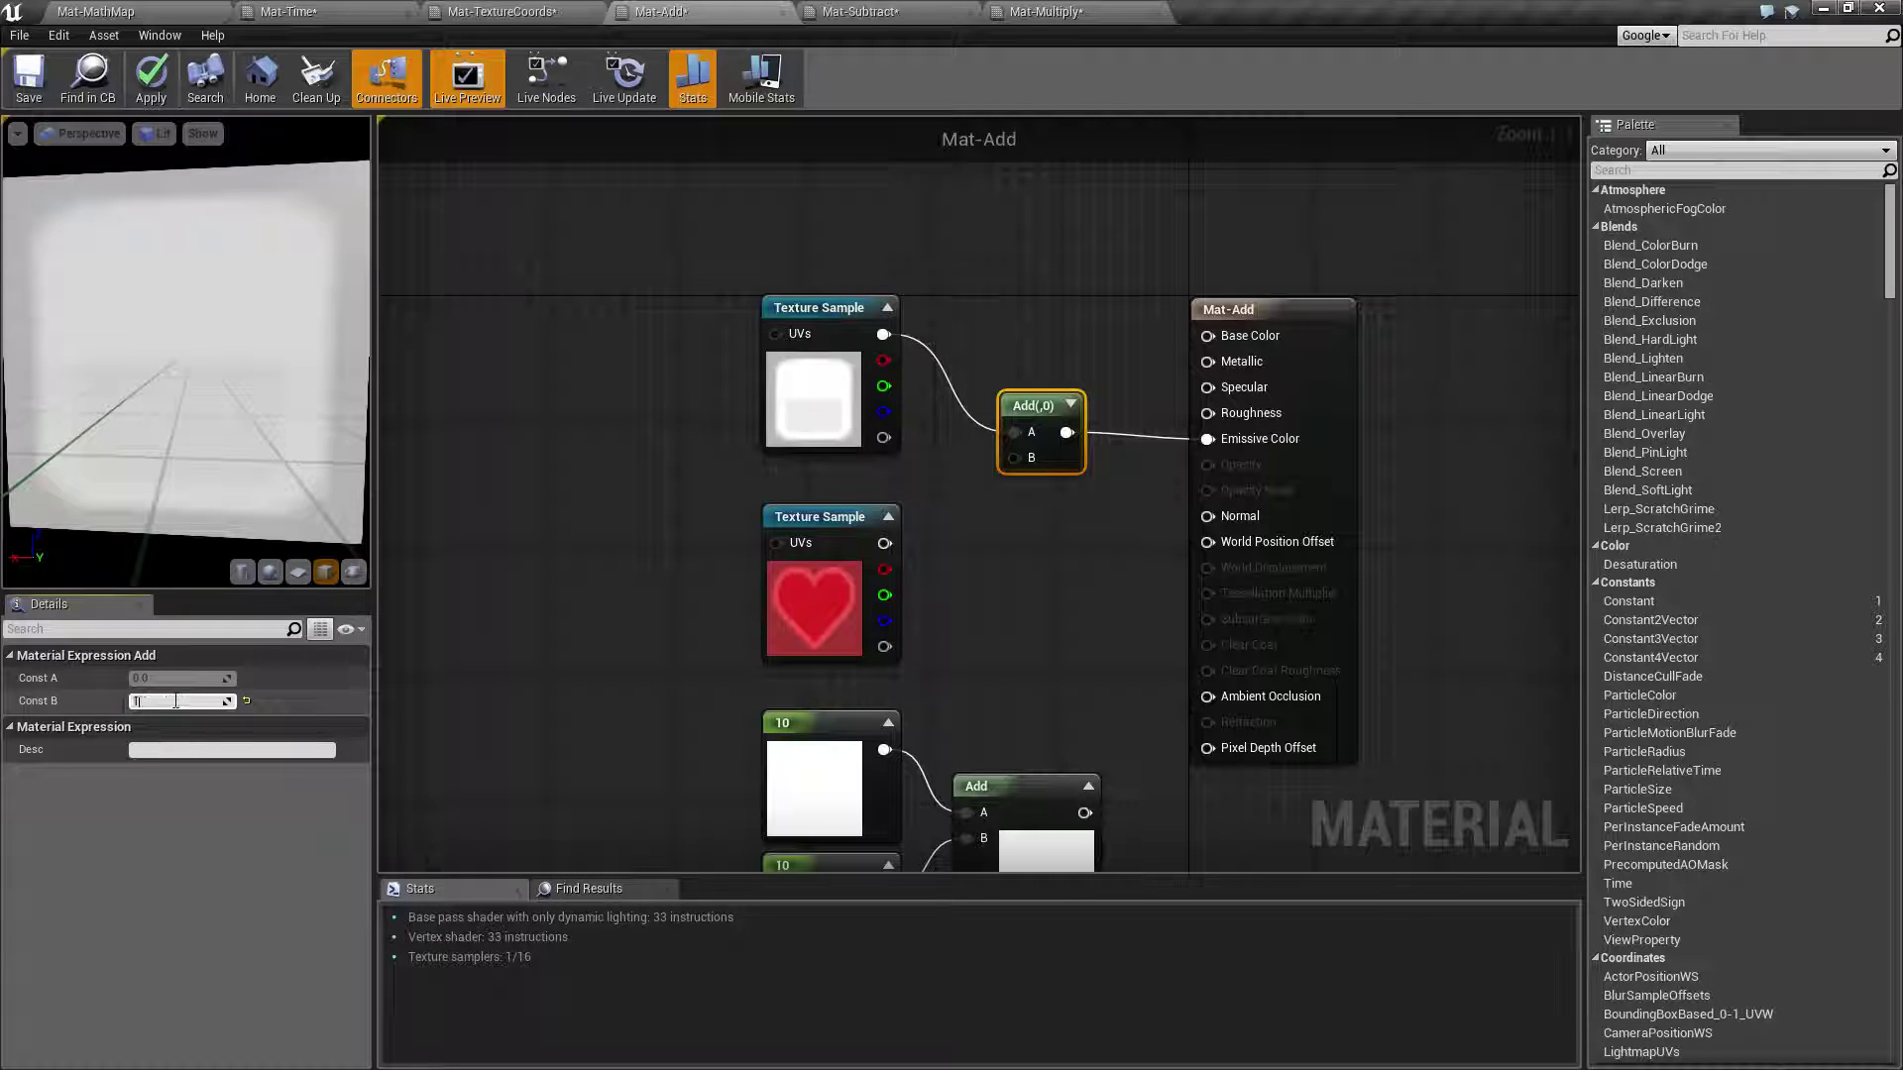
pyautogui.press('Return')
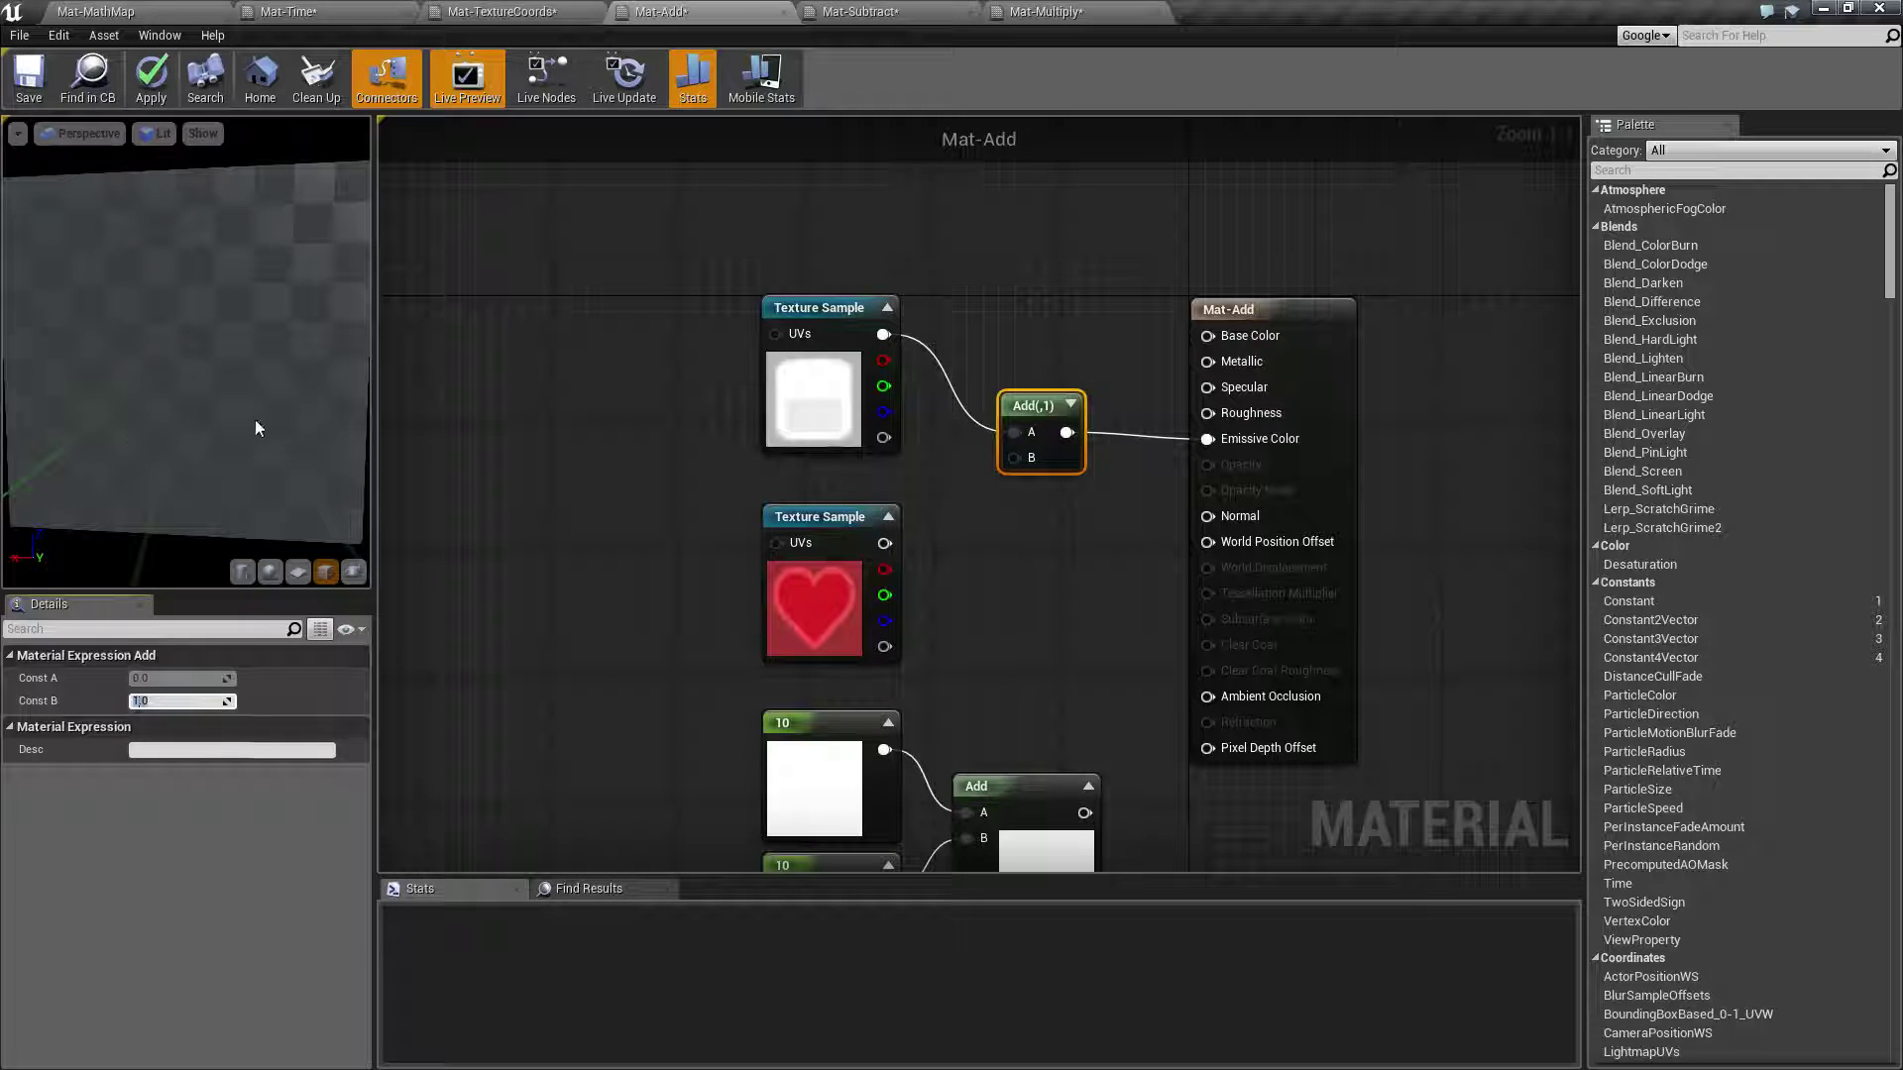
pyautogui.moveTo(255, 422); pyautogui.dragTo(317, 421)
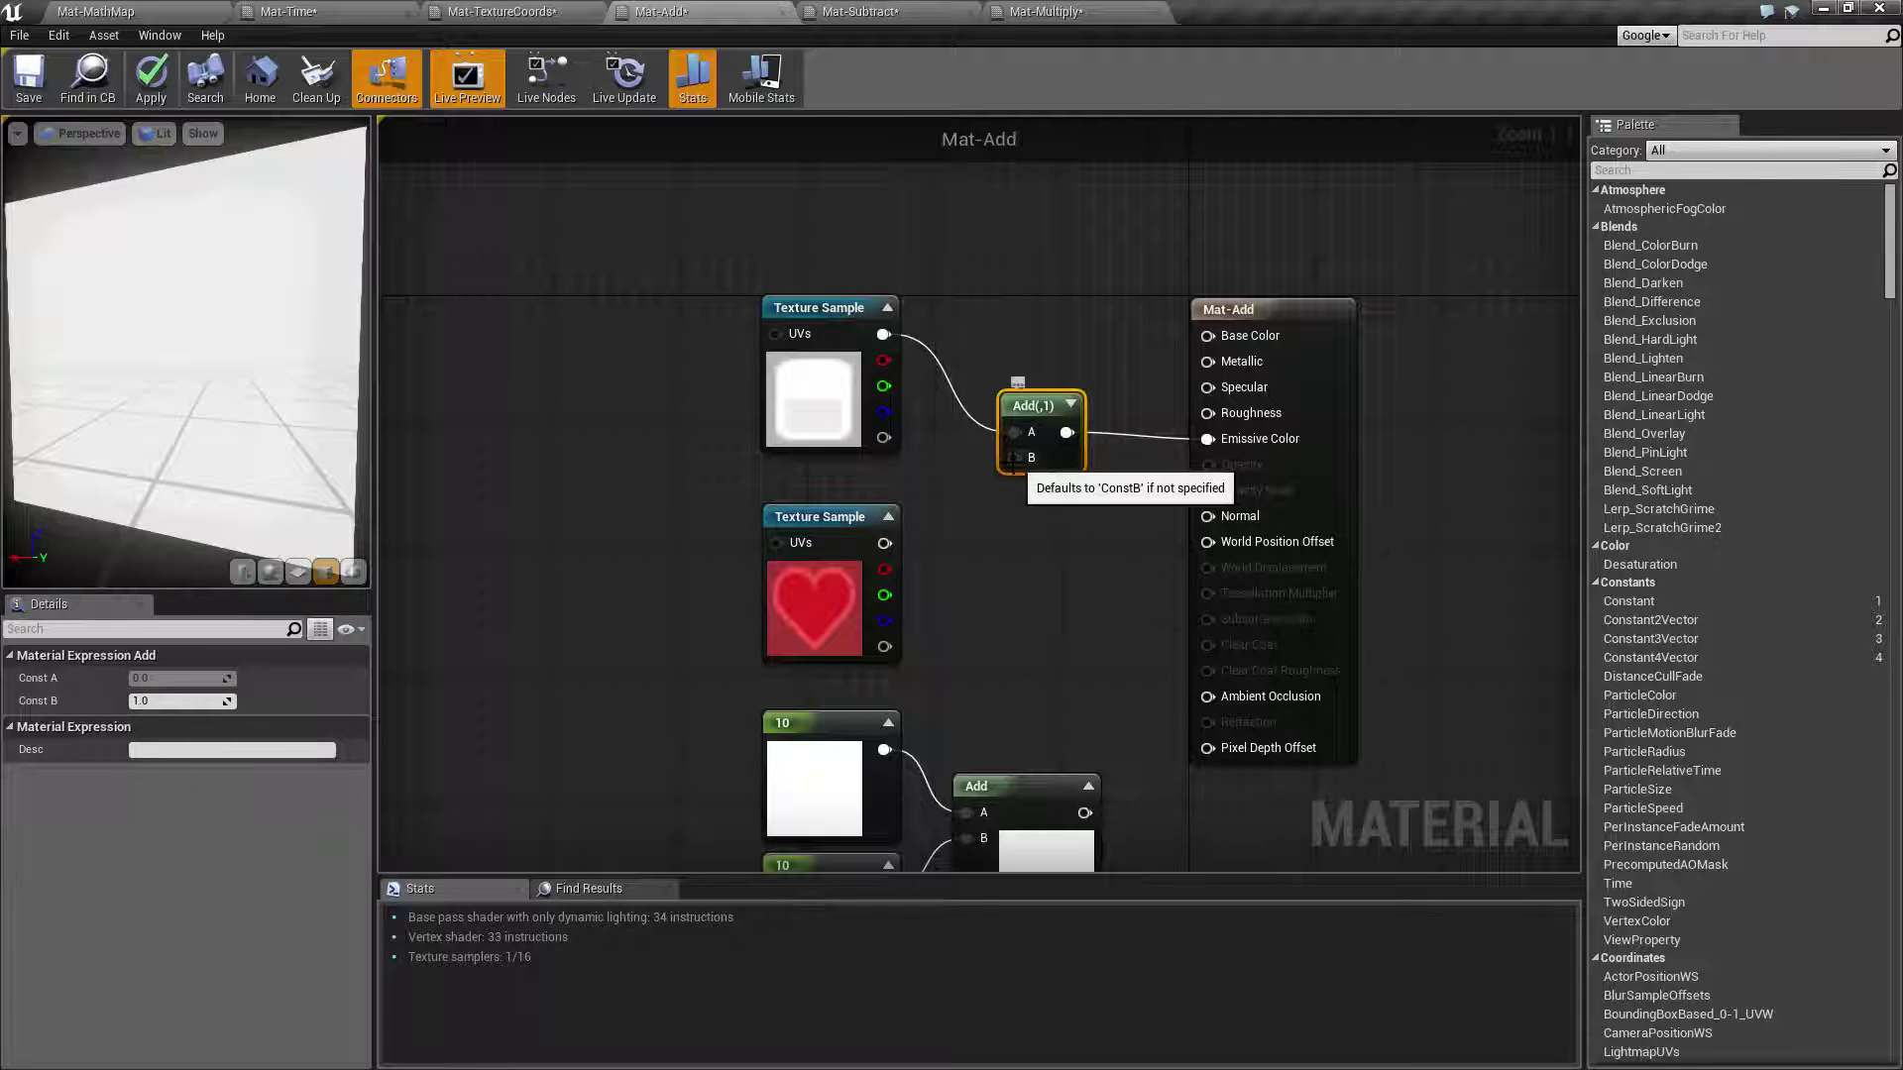
# - Orbit the material preview, then switch to Mat-MathMap and pull the camera back to see the cube
pyautogui.click(824, 439)
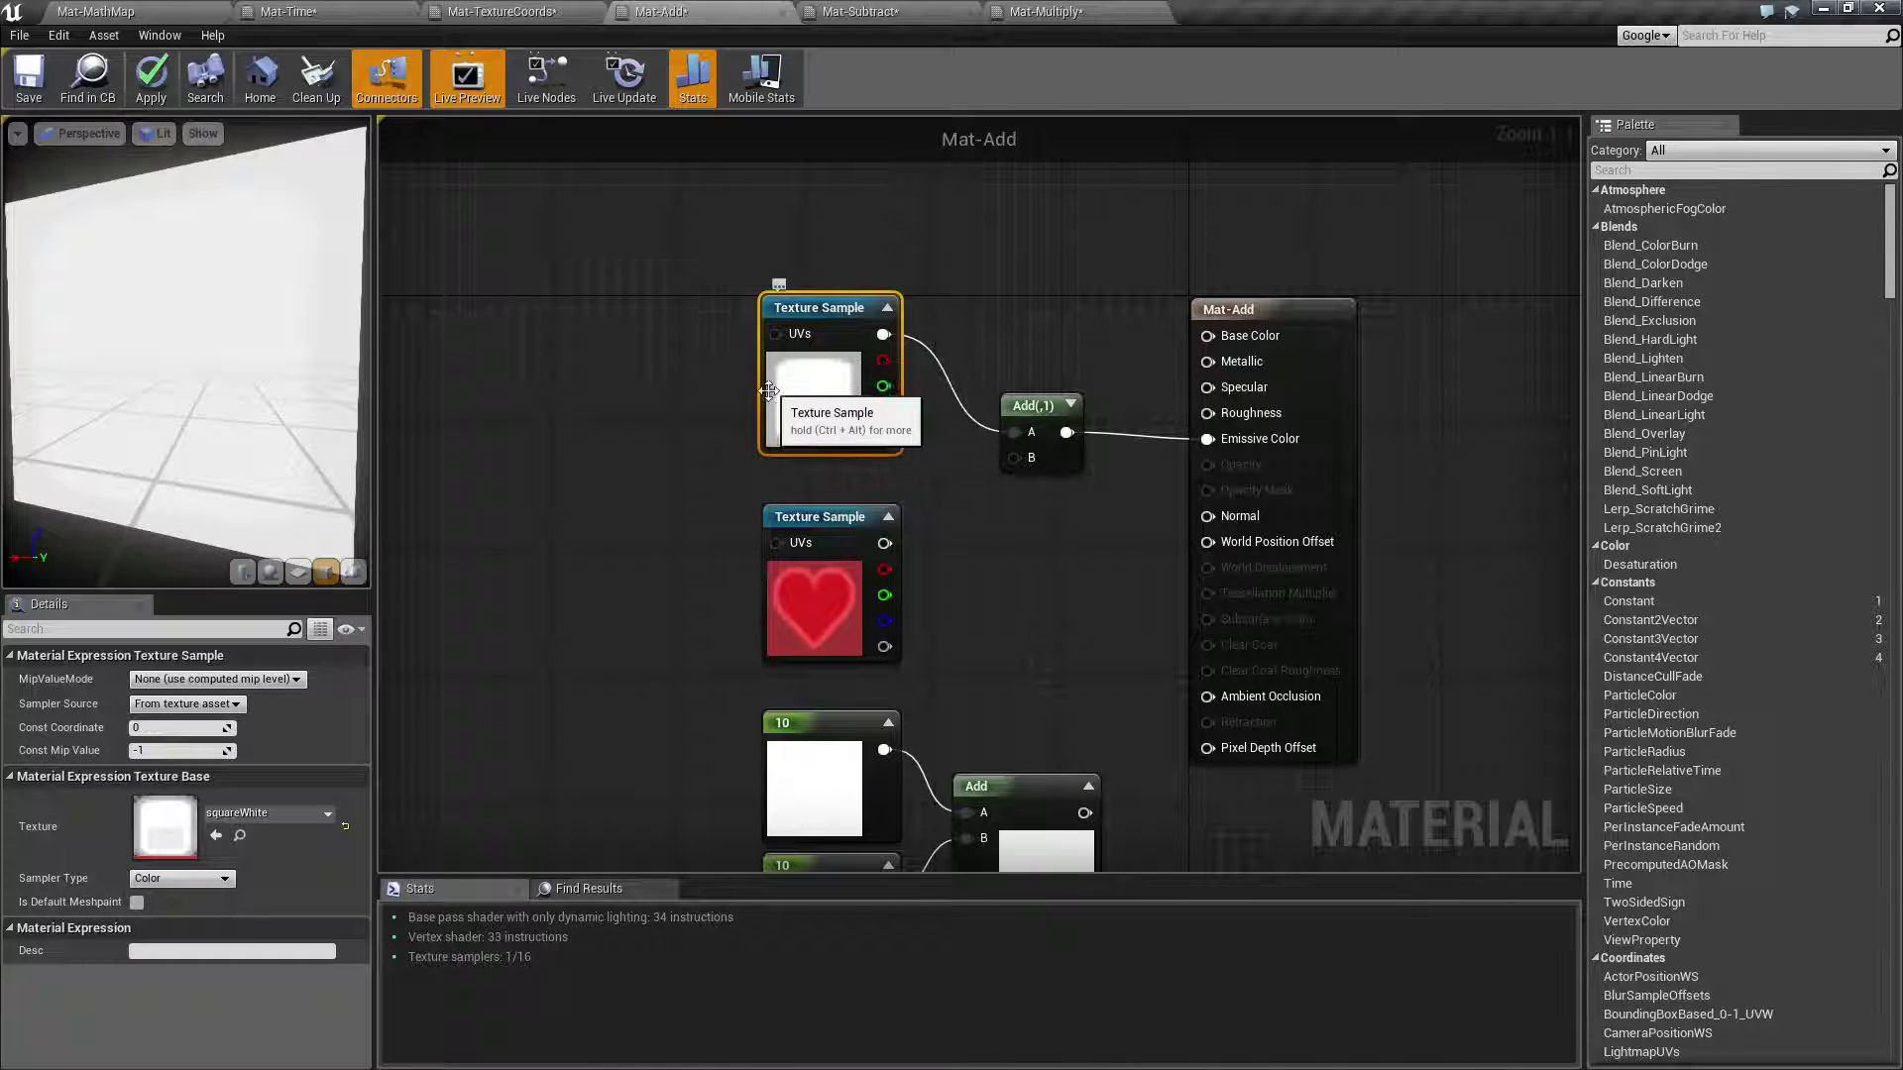
pyautogui.moveTo(248, 397); pyautogui.dragTo(283, 406)
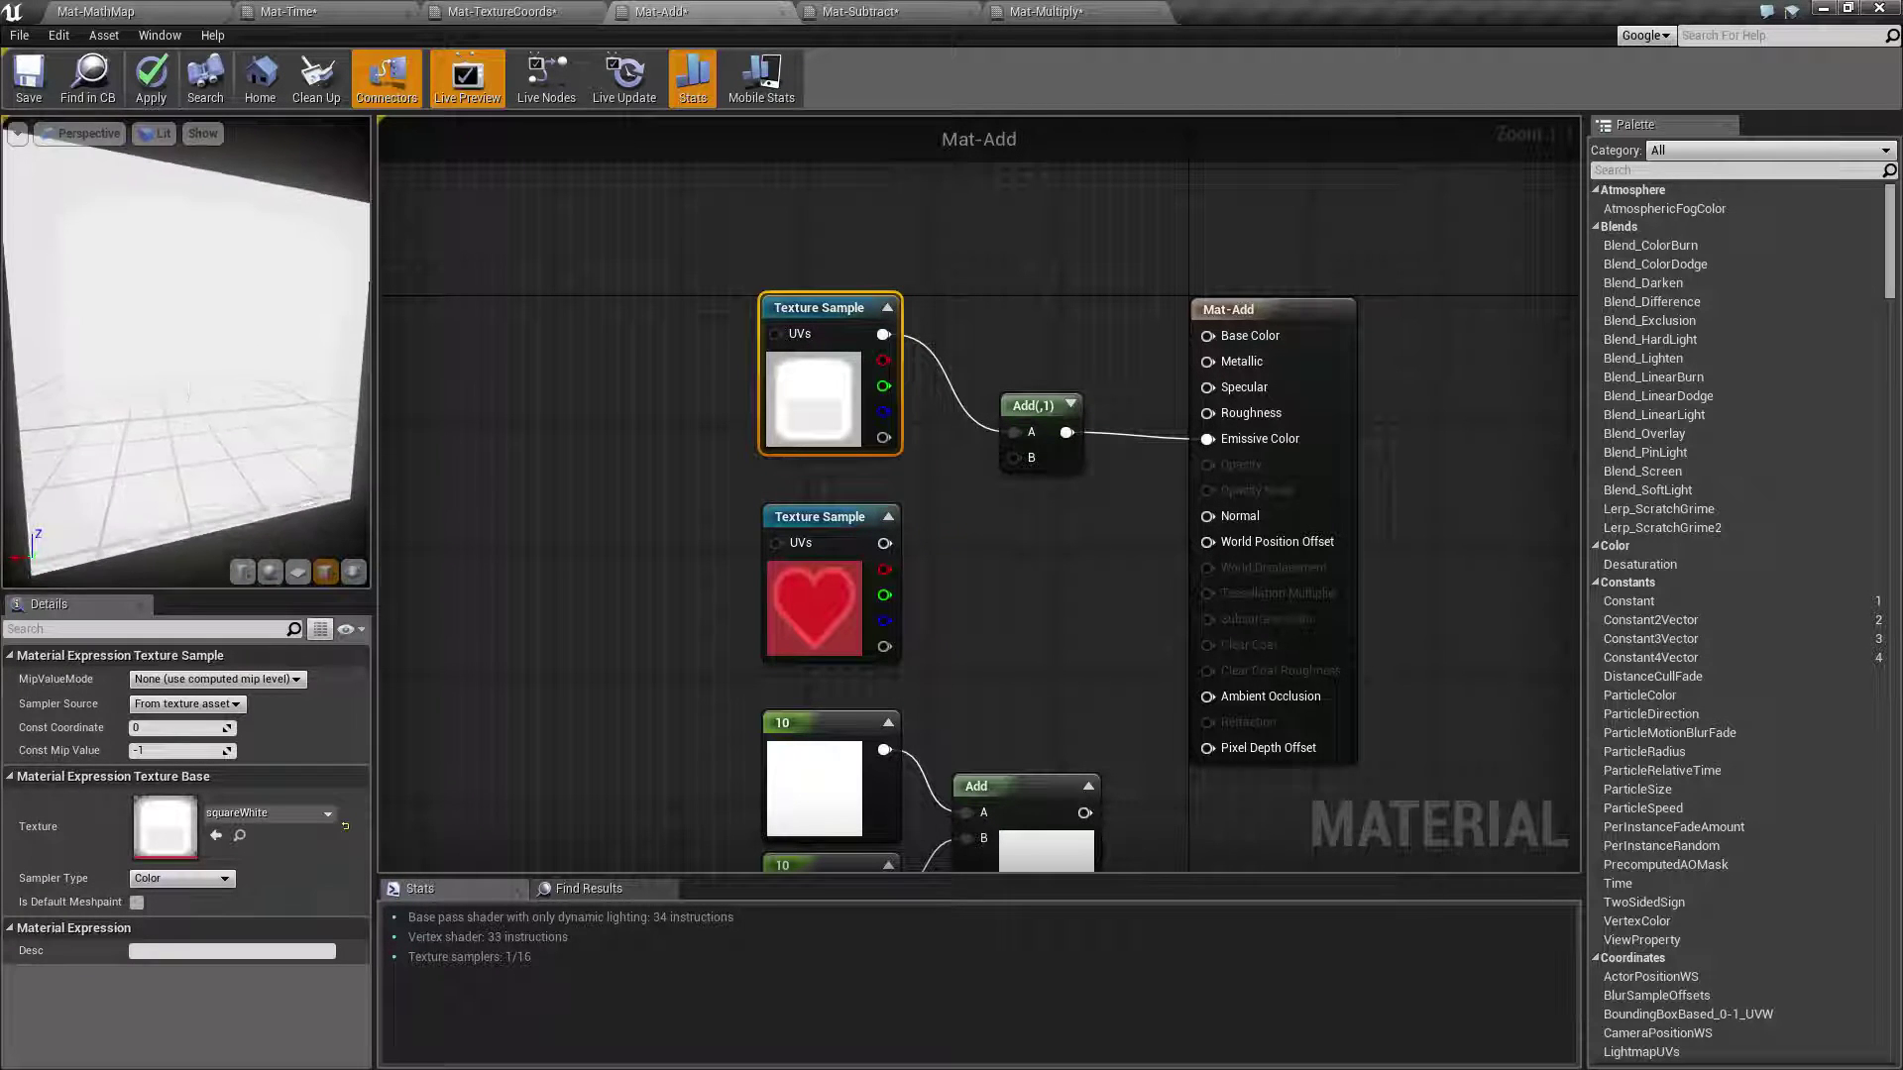
pyautogui.click(95, 11)
pyautogui.moveTo(713, 417); pyautogui.dragTo(939, 515)
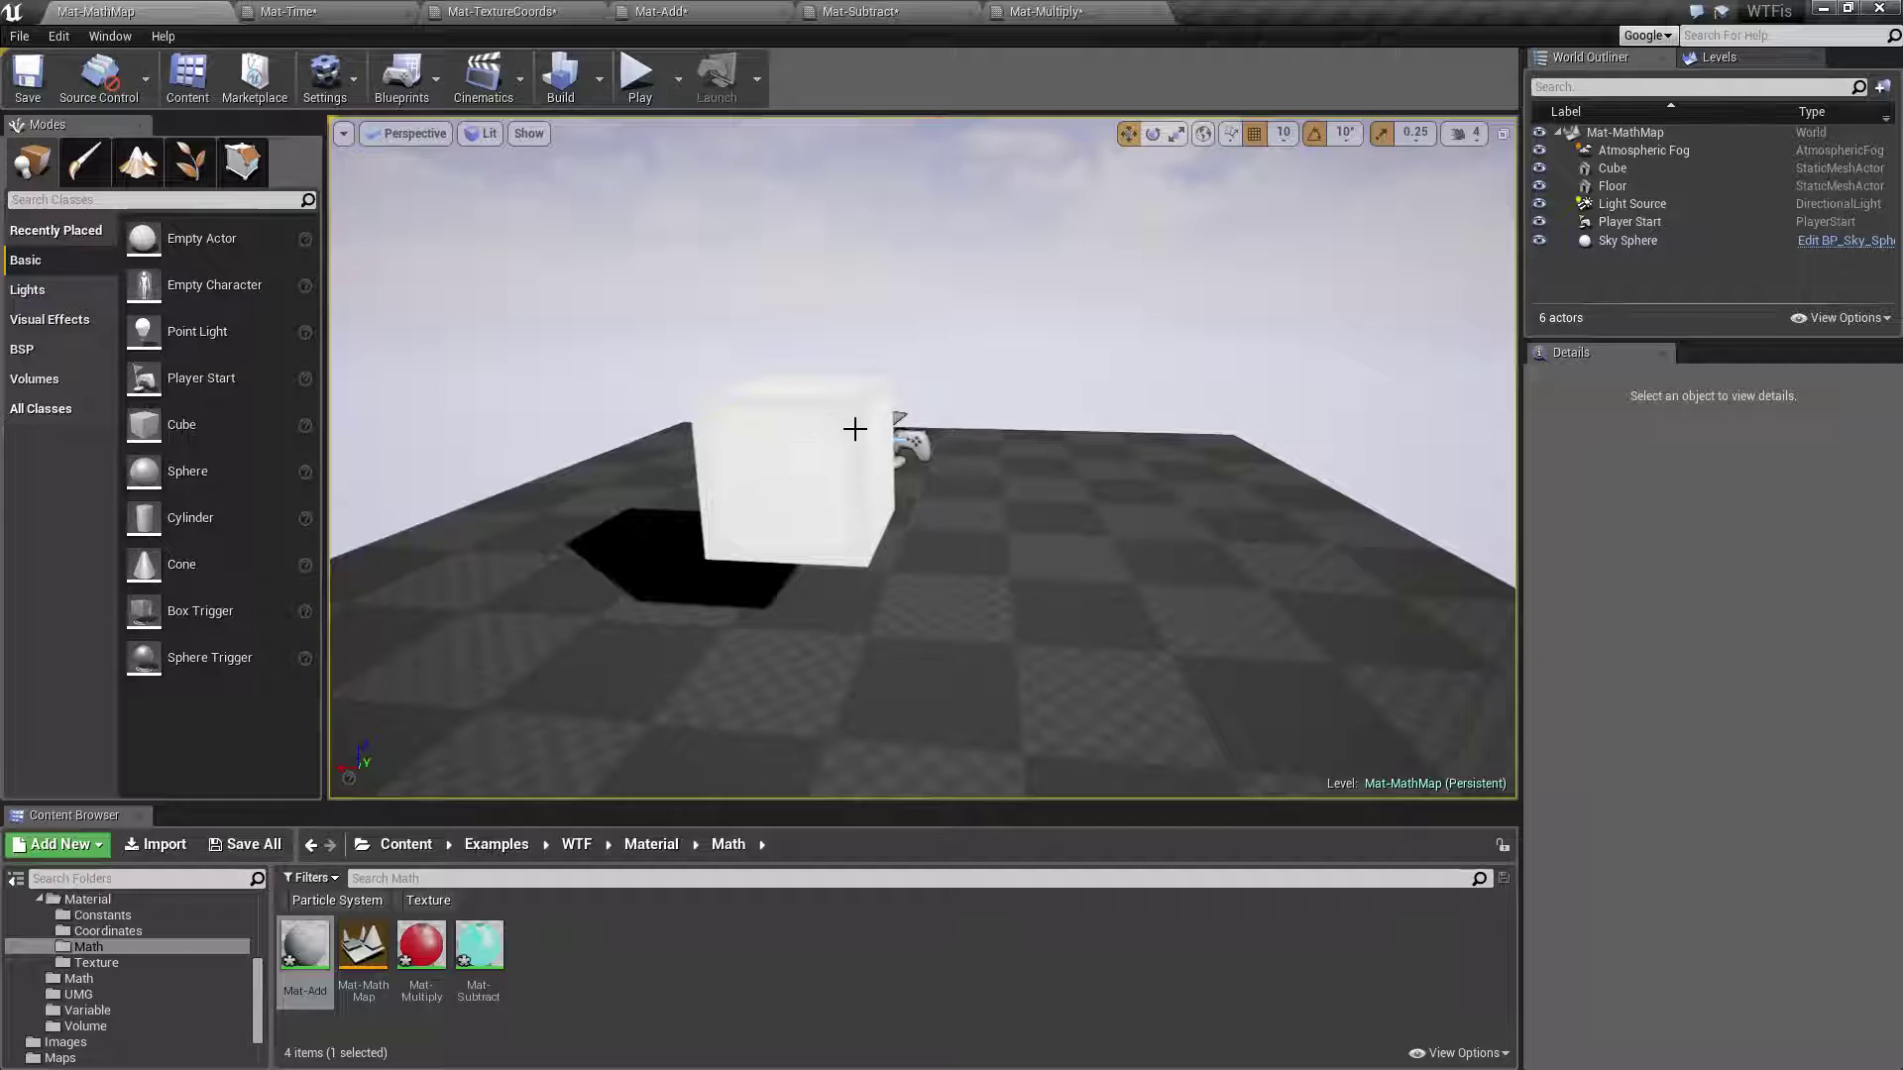
# - Wire the heart texture's RGB output into the Add node's B input and return to the level
pyautogui.click(721, 9)
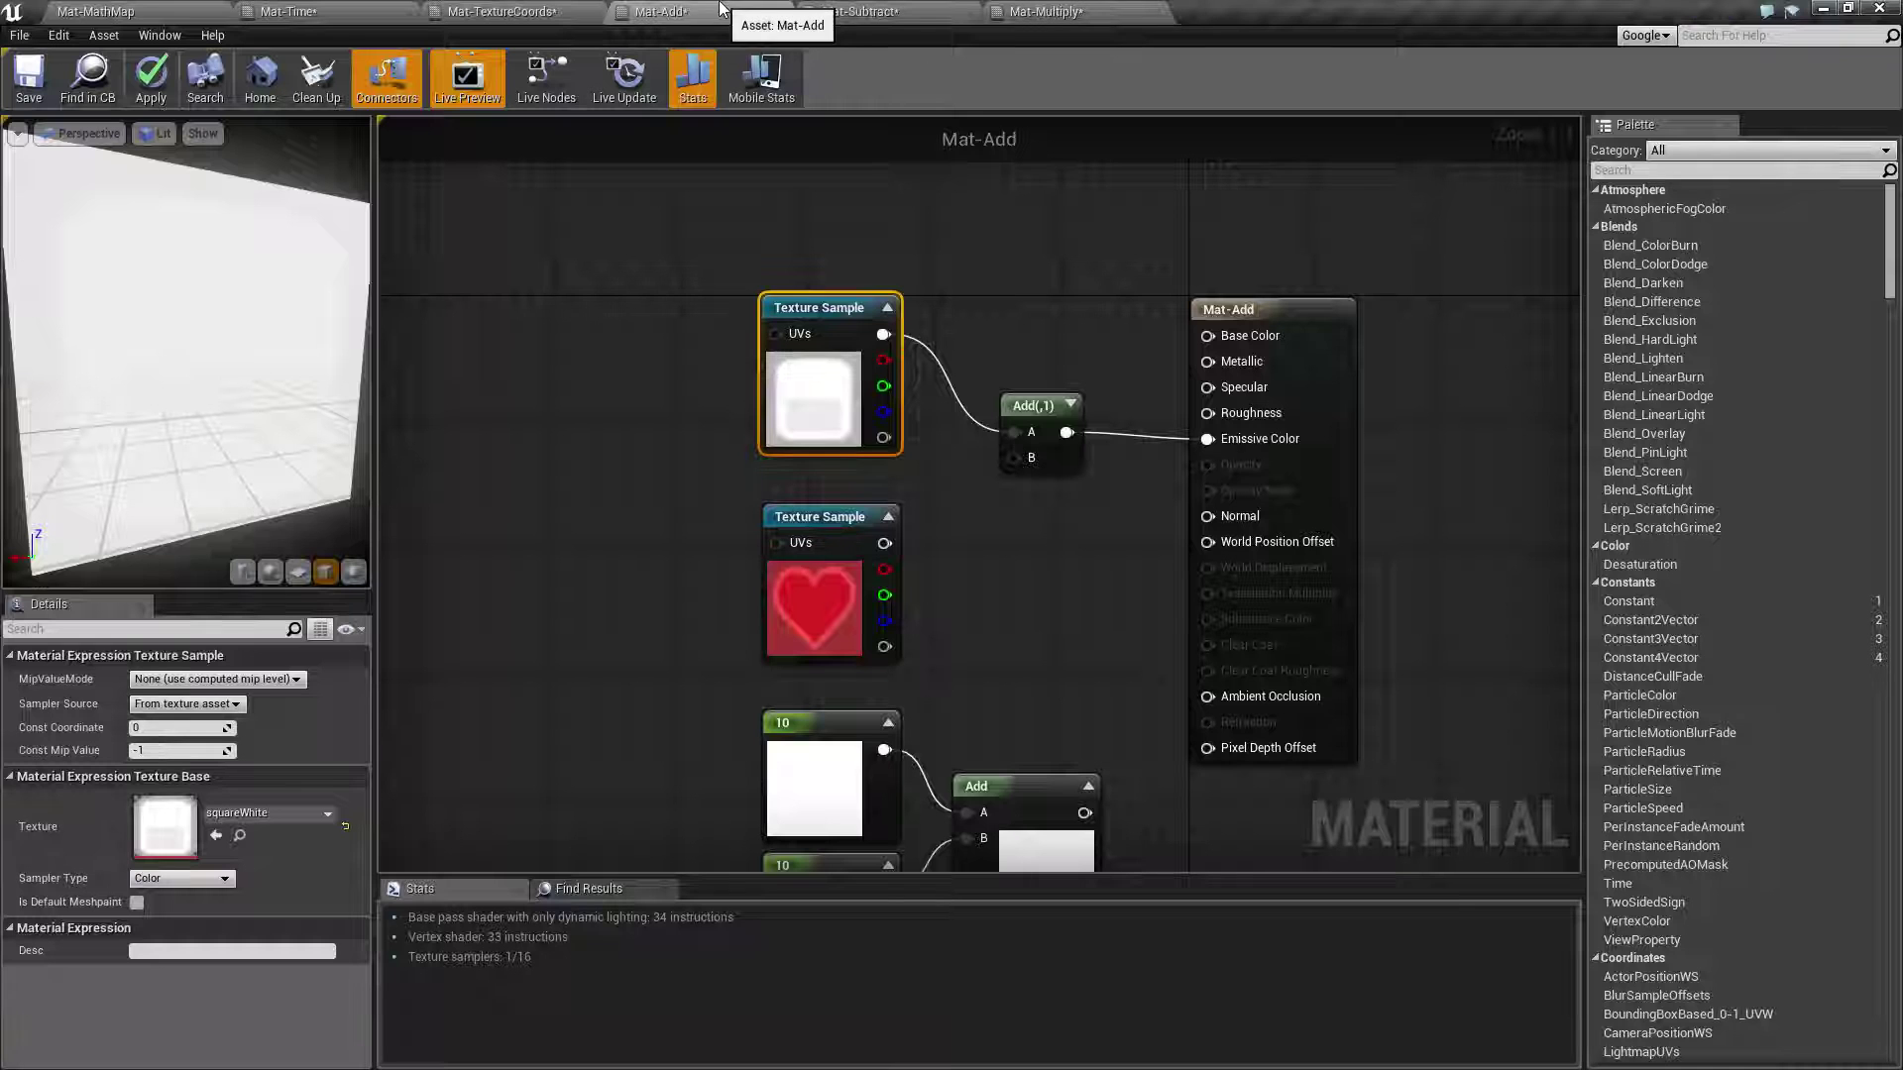
pyautogui.moveTo(991, 609); pyautogui.dragTo(1032, 404)
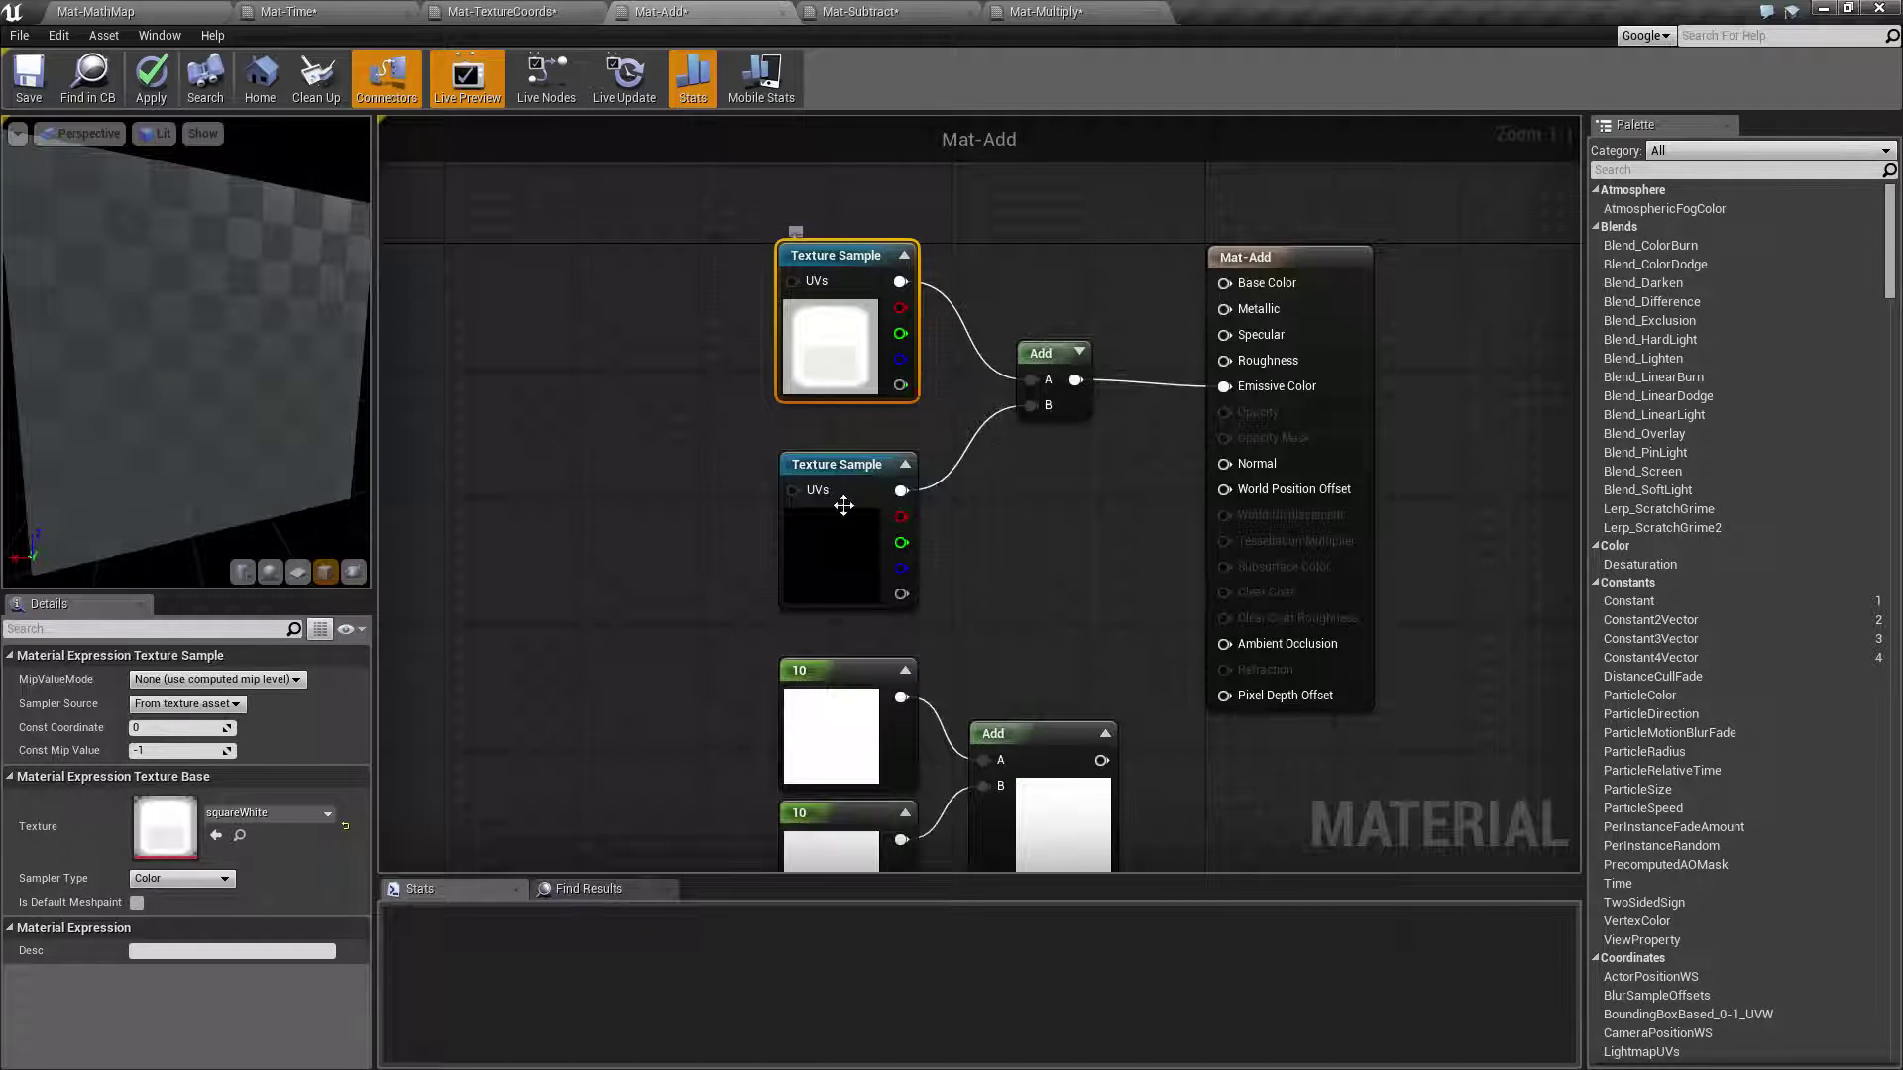
pyautogui.click(158, 11)
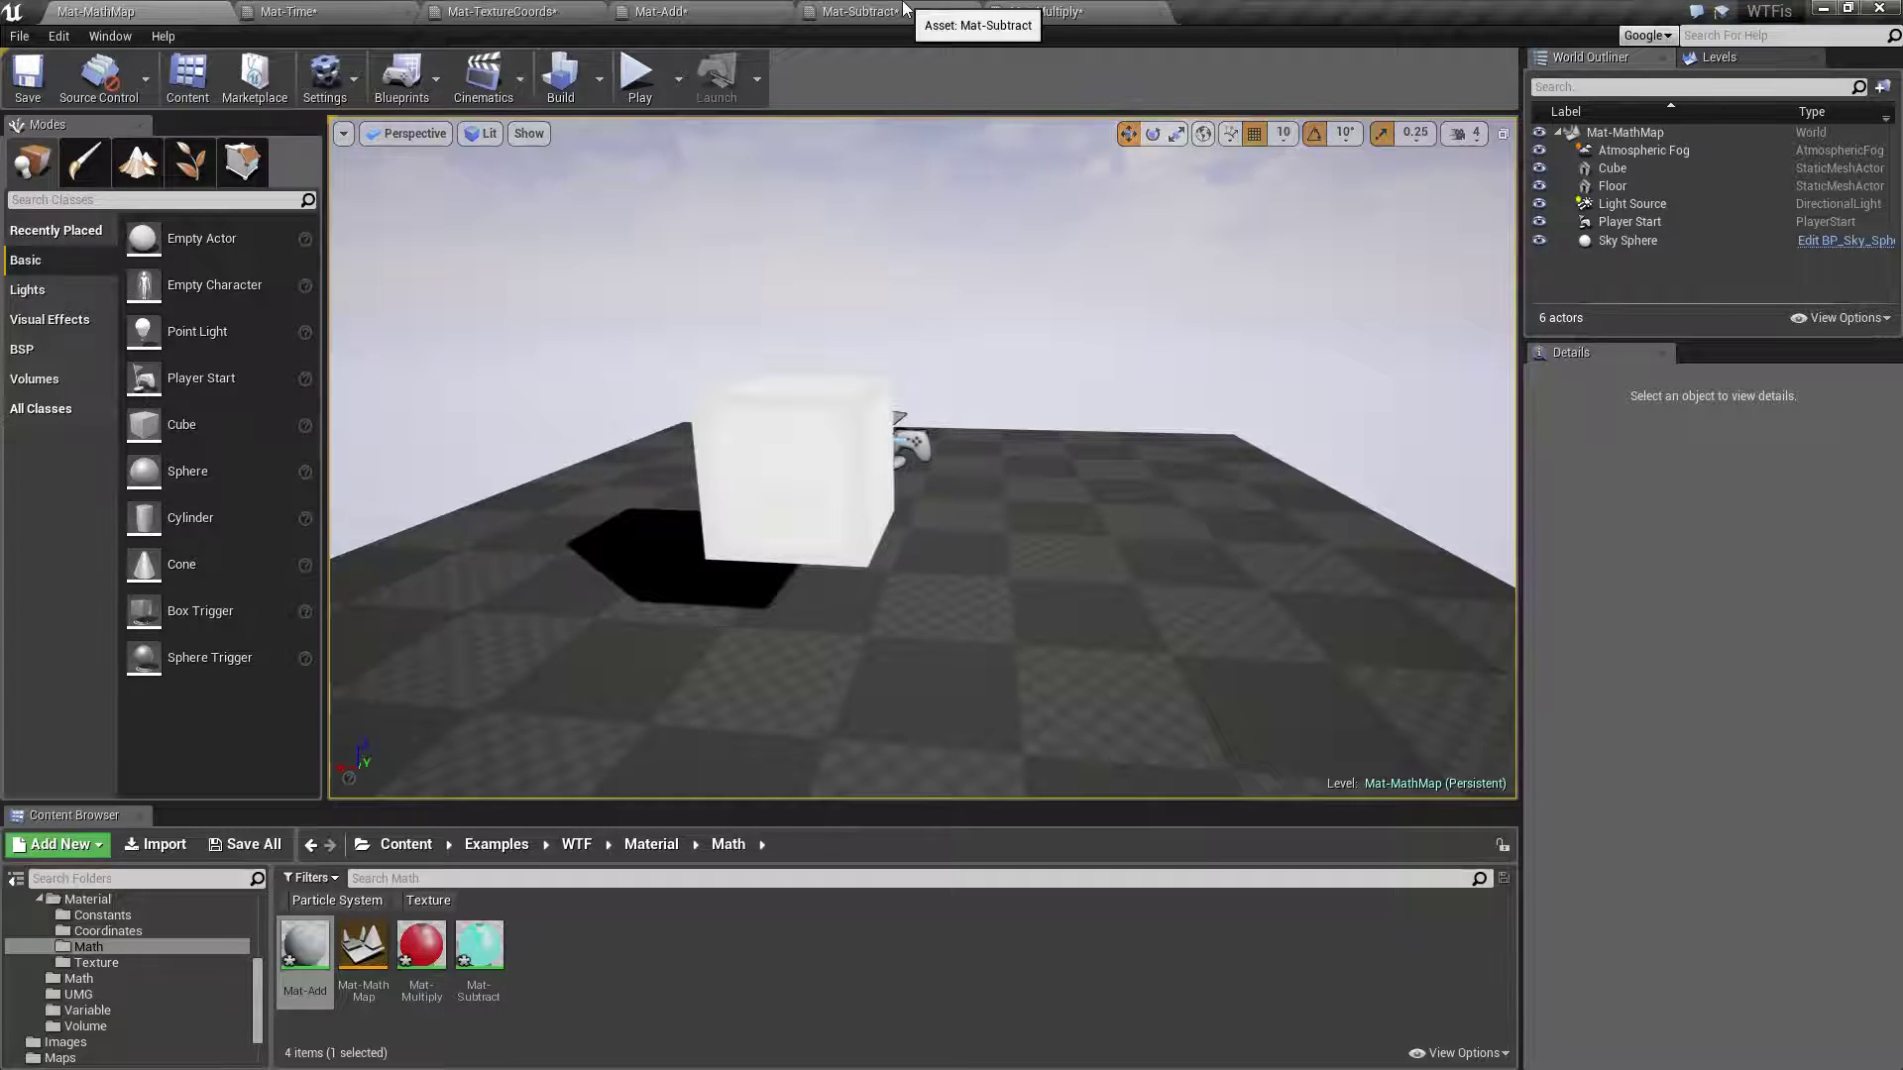
# - Return to the level and zoom in on the cube showing the pale pink summed-texture material
pyautogui.click(872, 12)
pyautogui.click(734, 18)
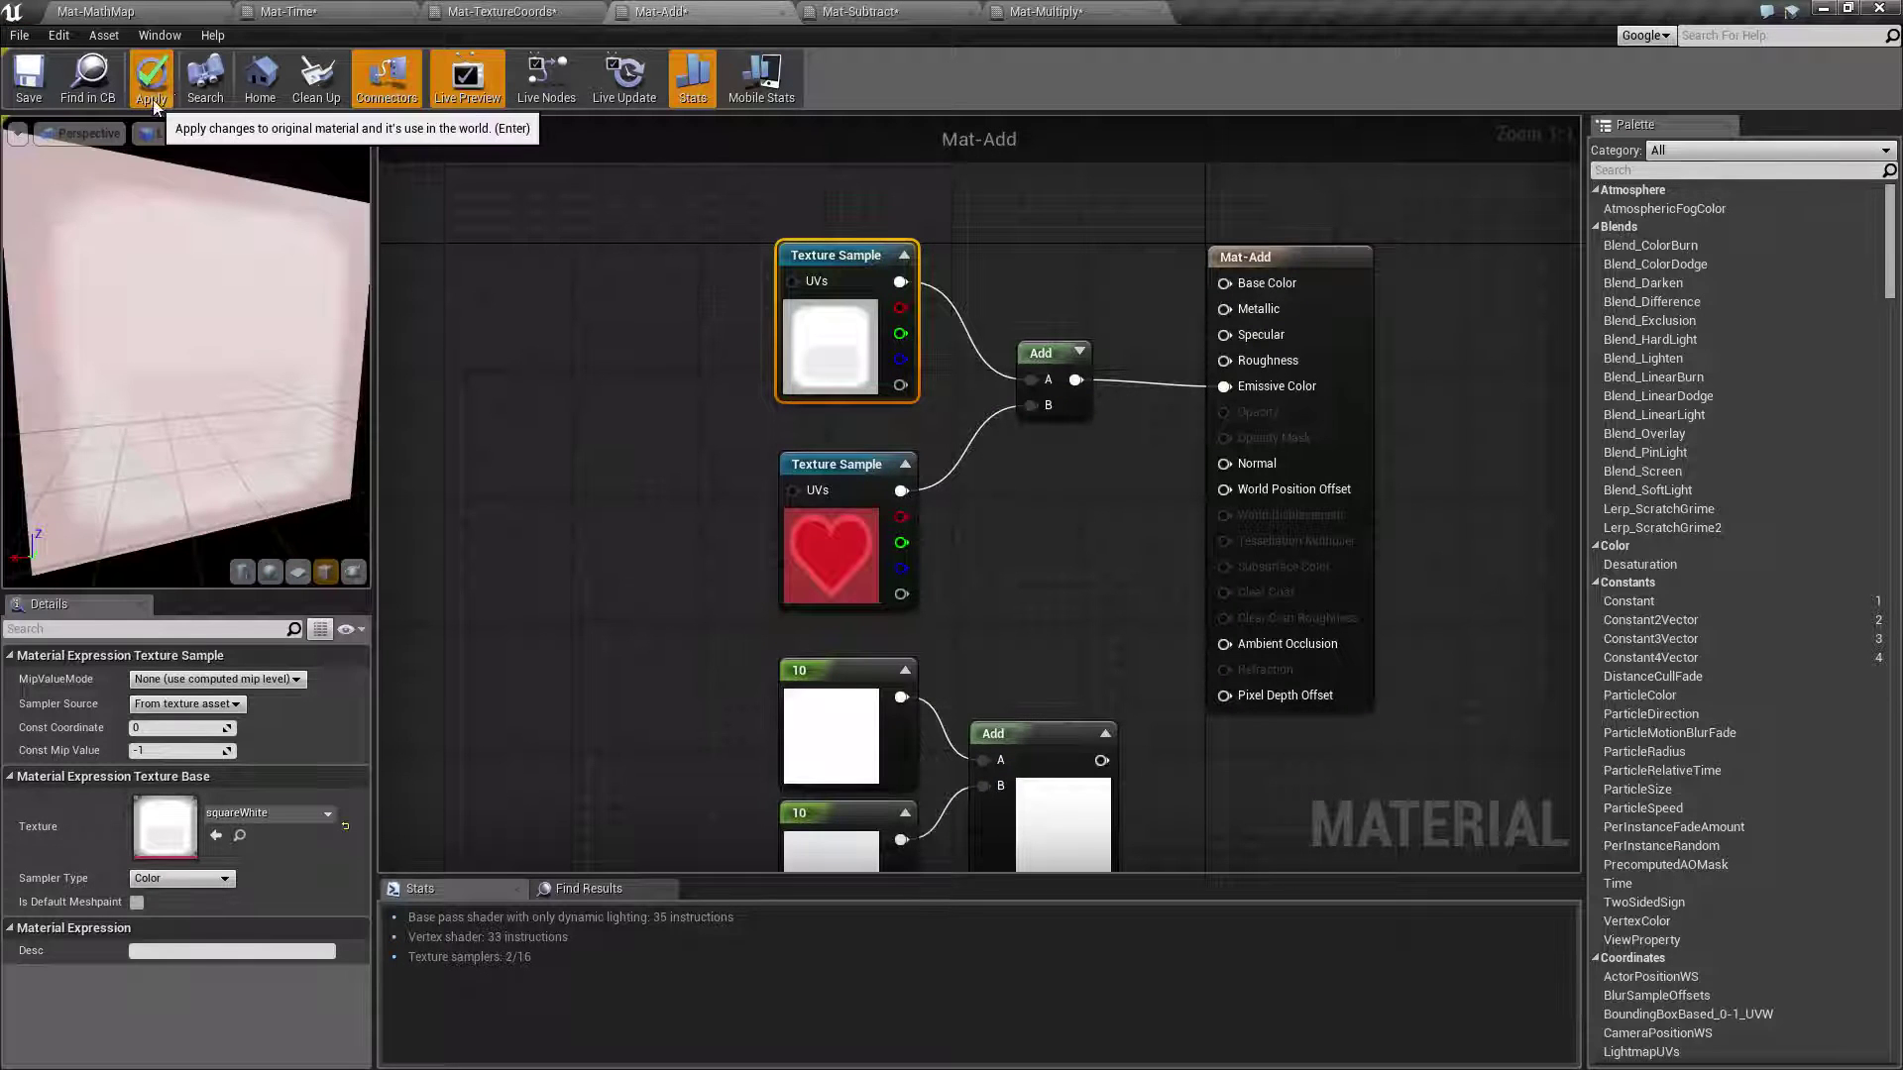
pyautogui.click(119, 11)
pyautogui.scroll(10, 922, 456)
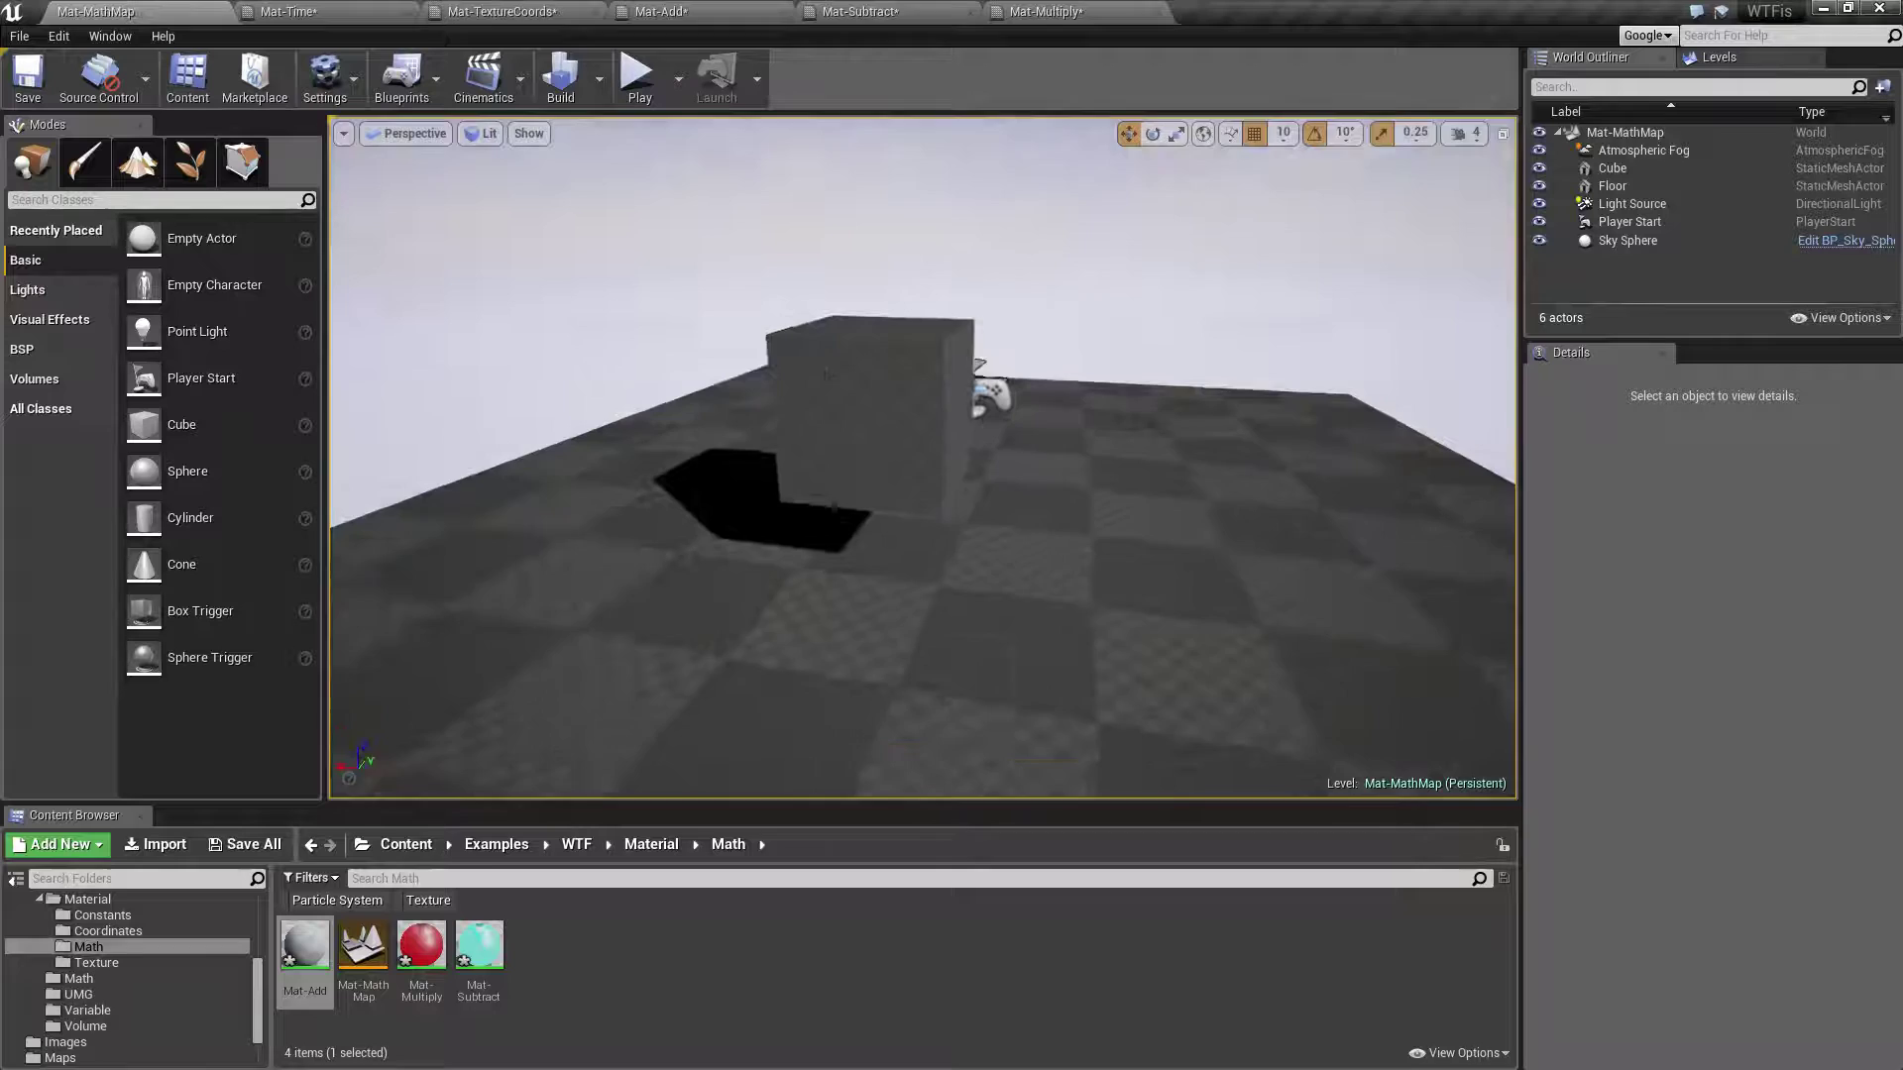
pyautogui.scroll(-10, 966, 509)
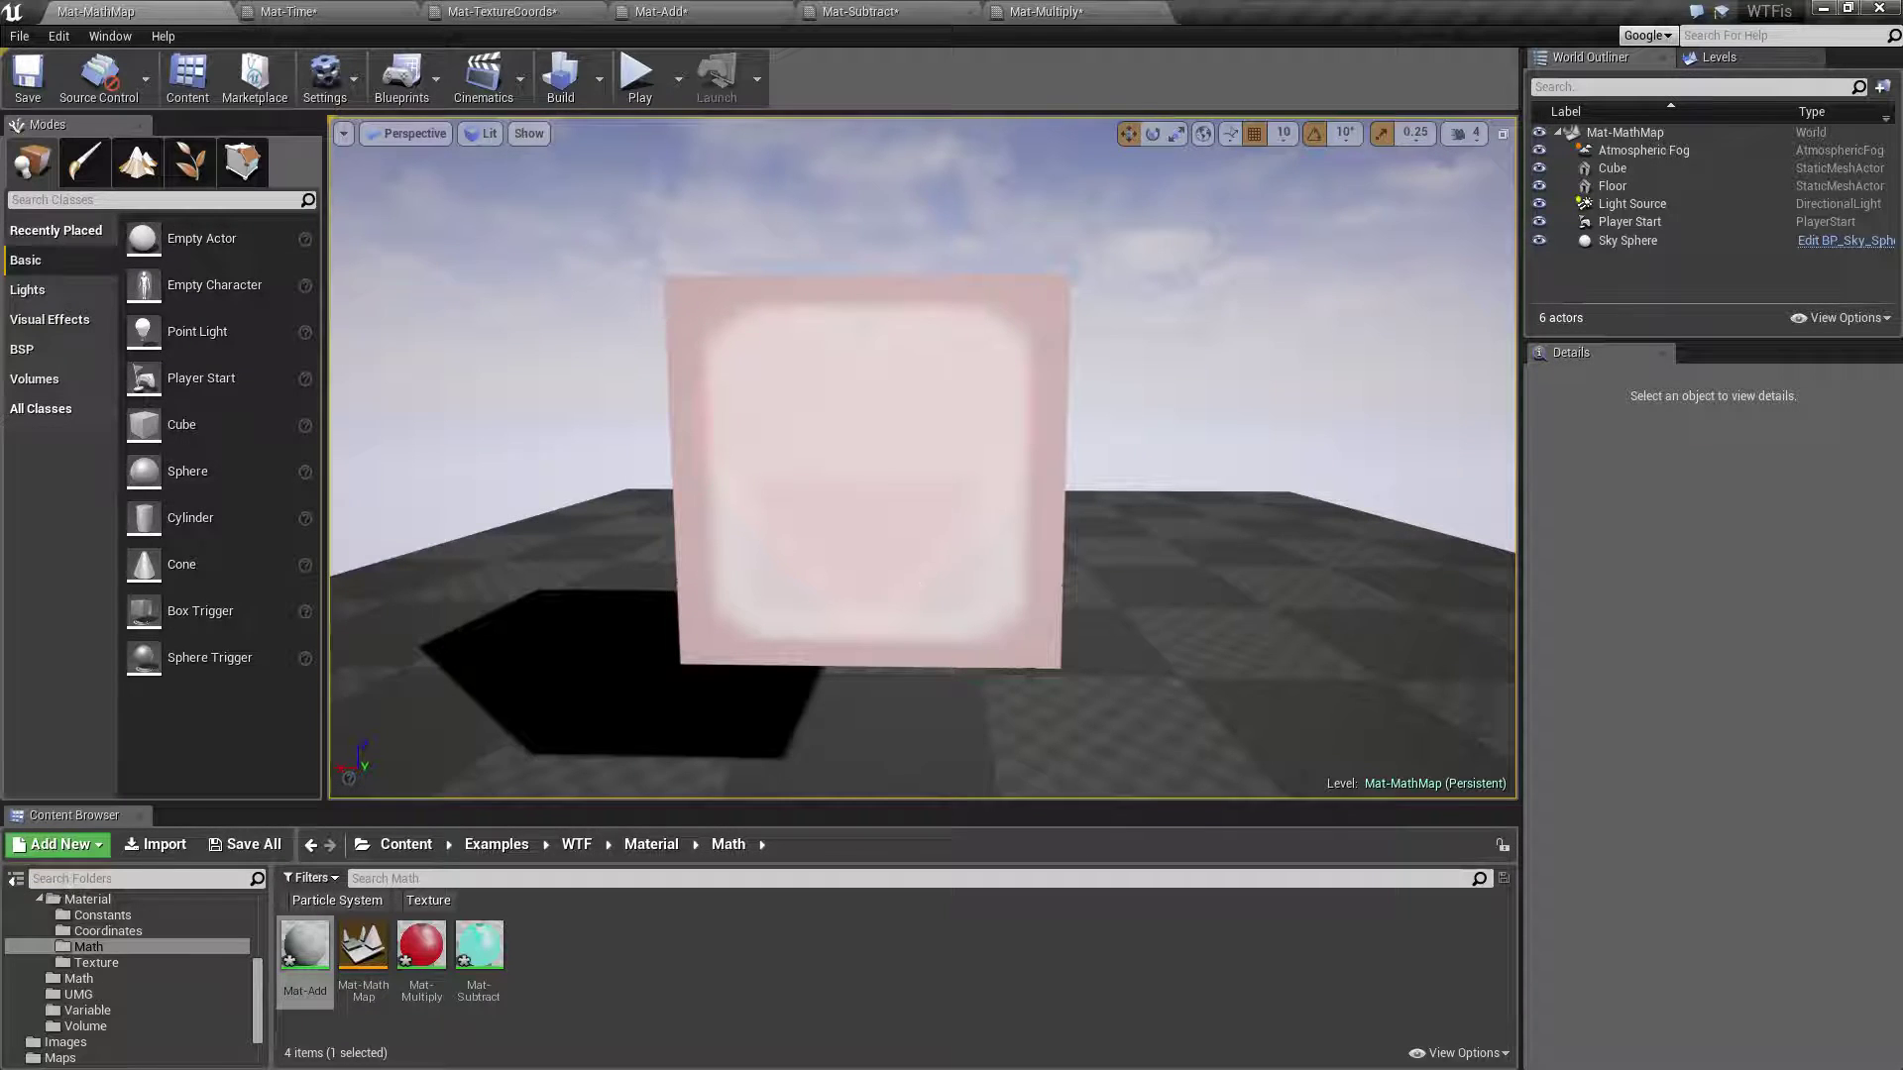
pyautogui.scroll(4, 957, 475)
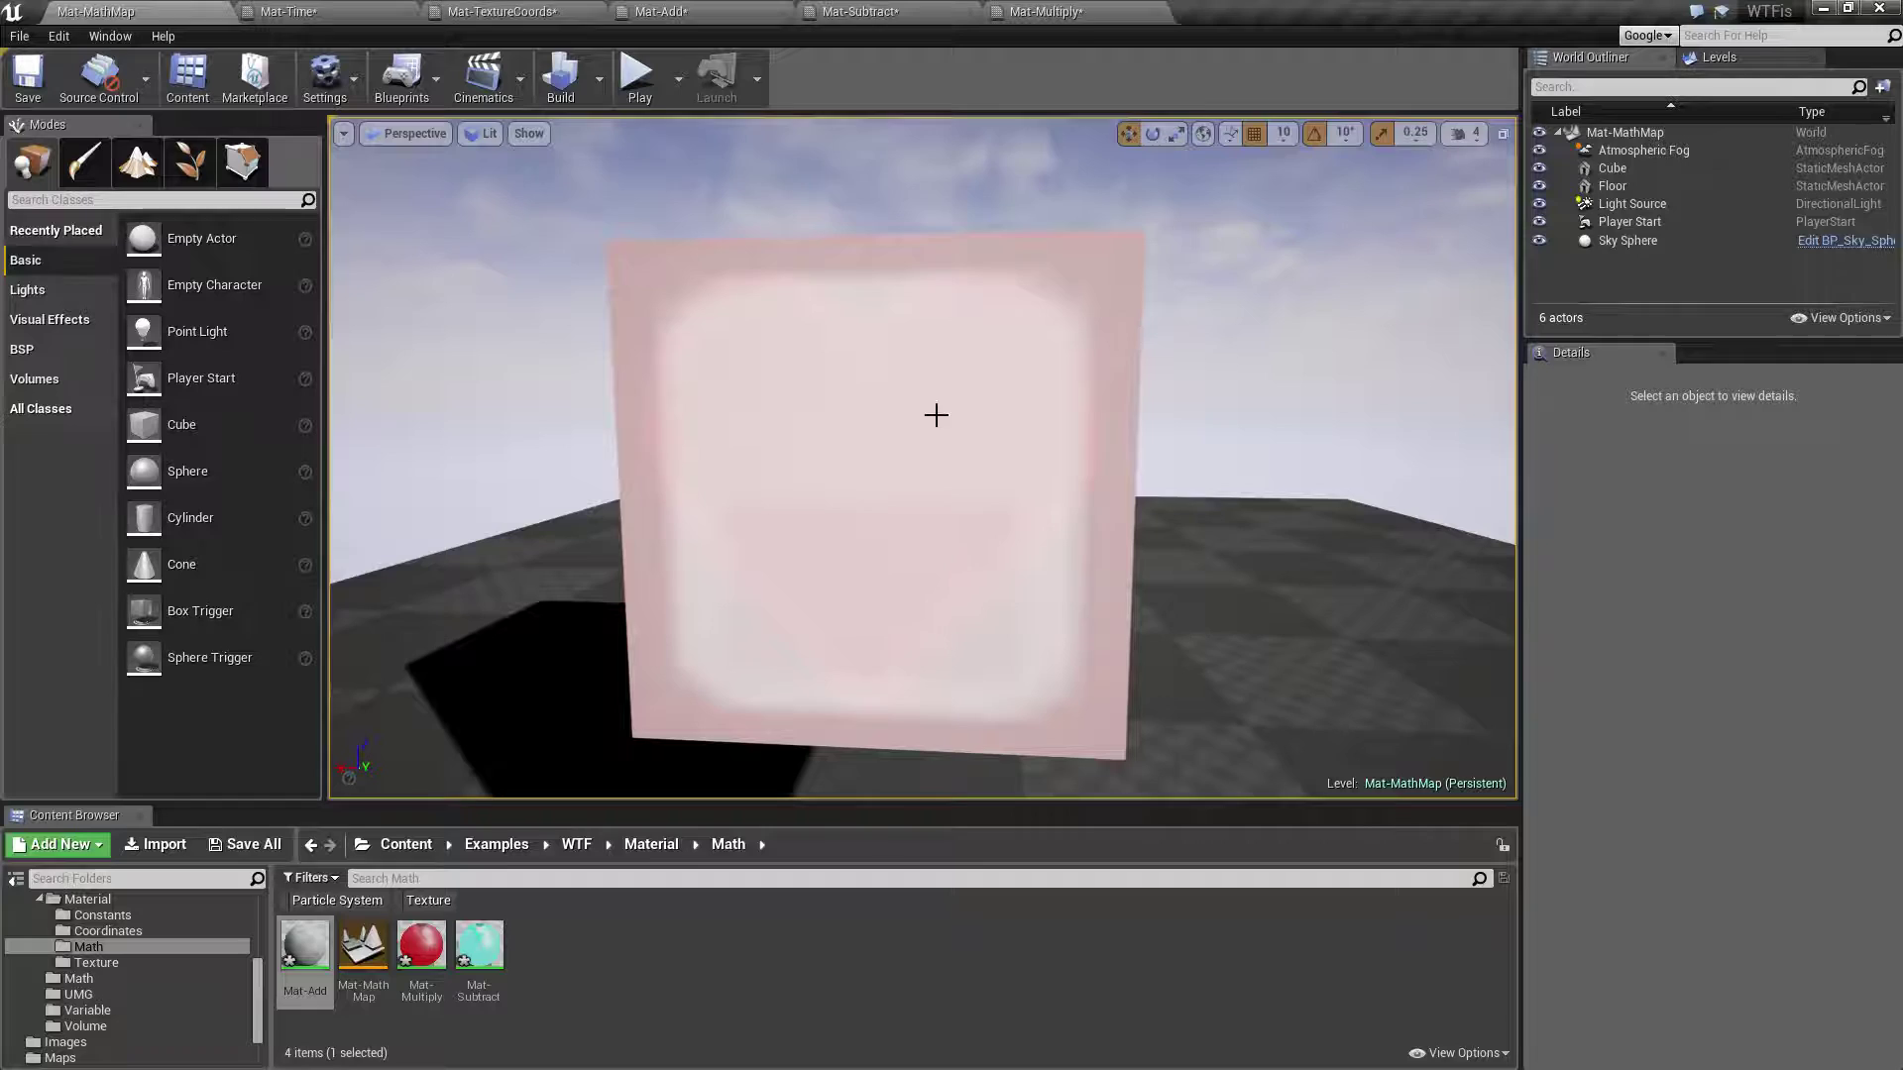
# - Connect the lower Add node of the two 10 constants to Emissive Color
pyautogui.click(659, 12)
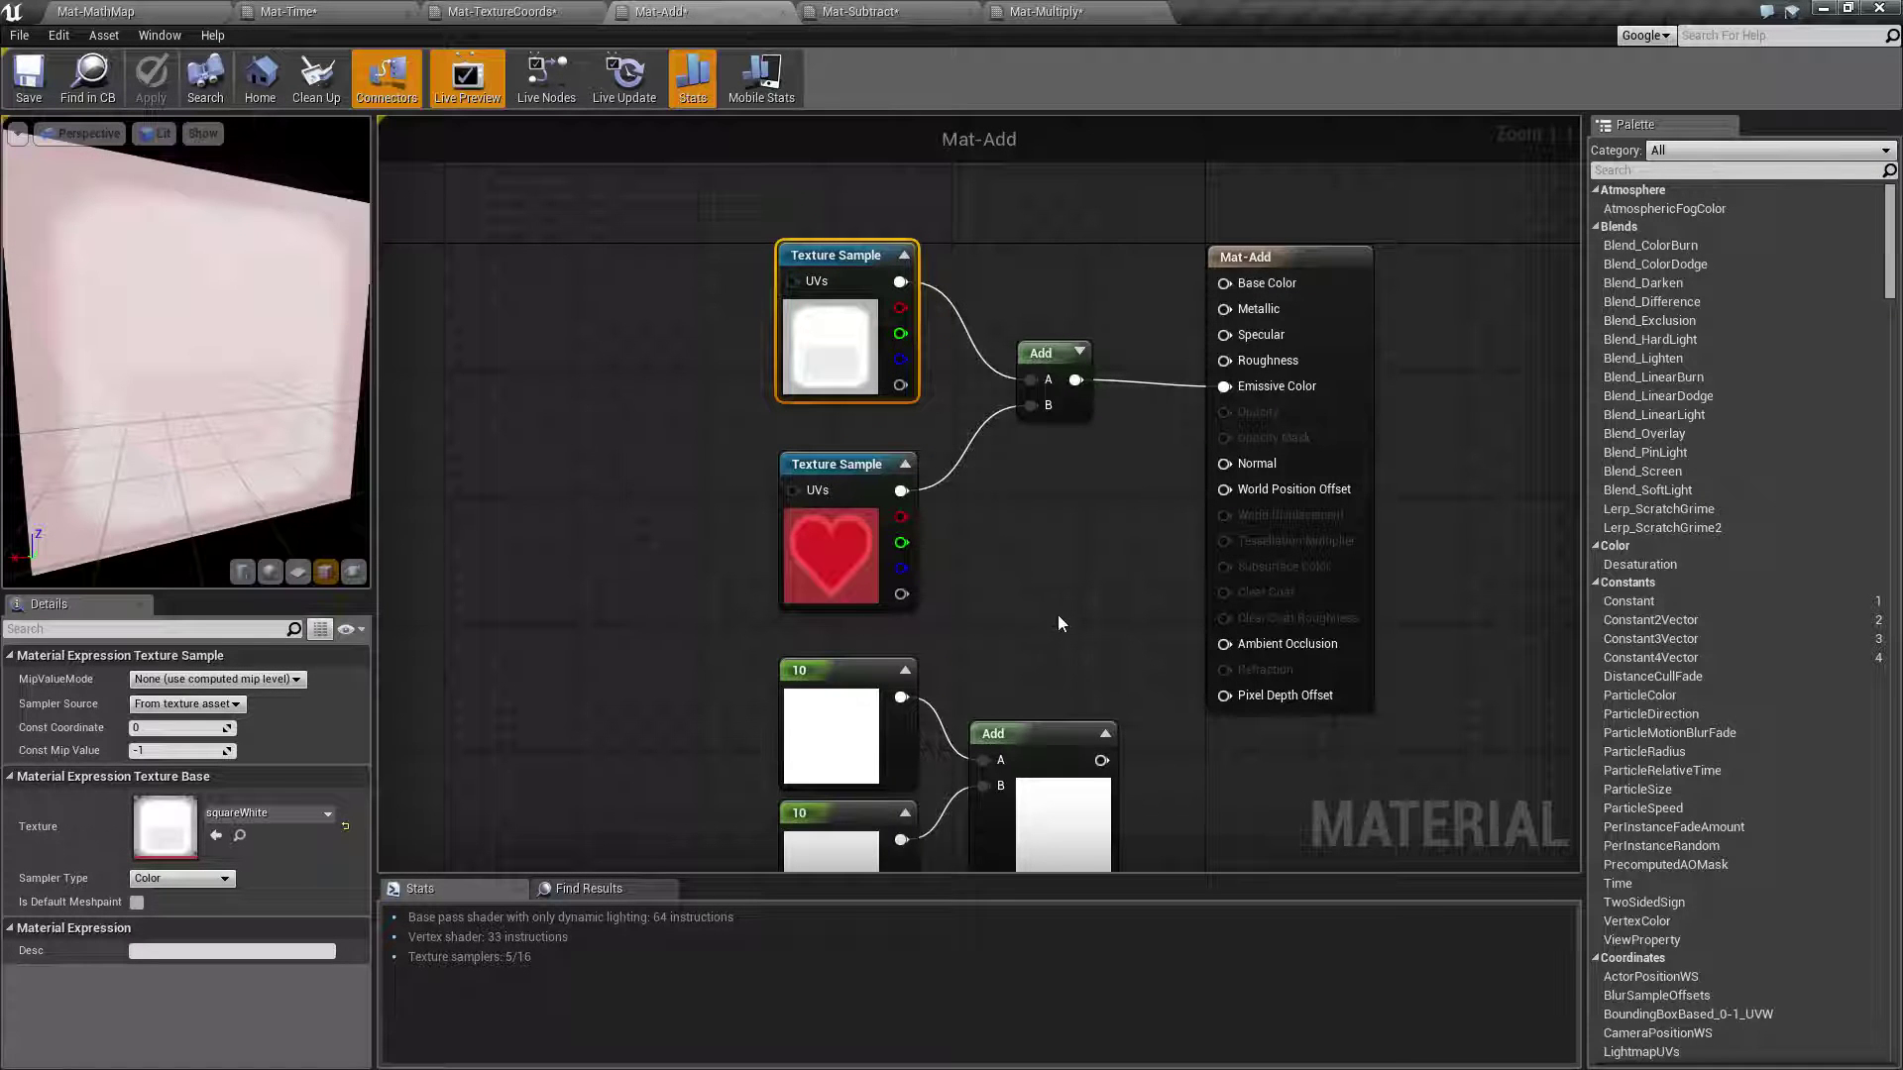
pyautogui.moveTo(1056, 615); pyautogui.dragTo(1104, 641, button='right')
pyautogui.moveTo(779, 240); pyautogui.dragTo(1128, 580)
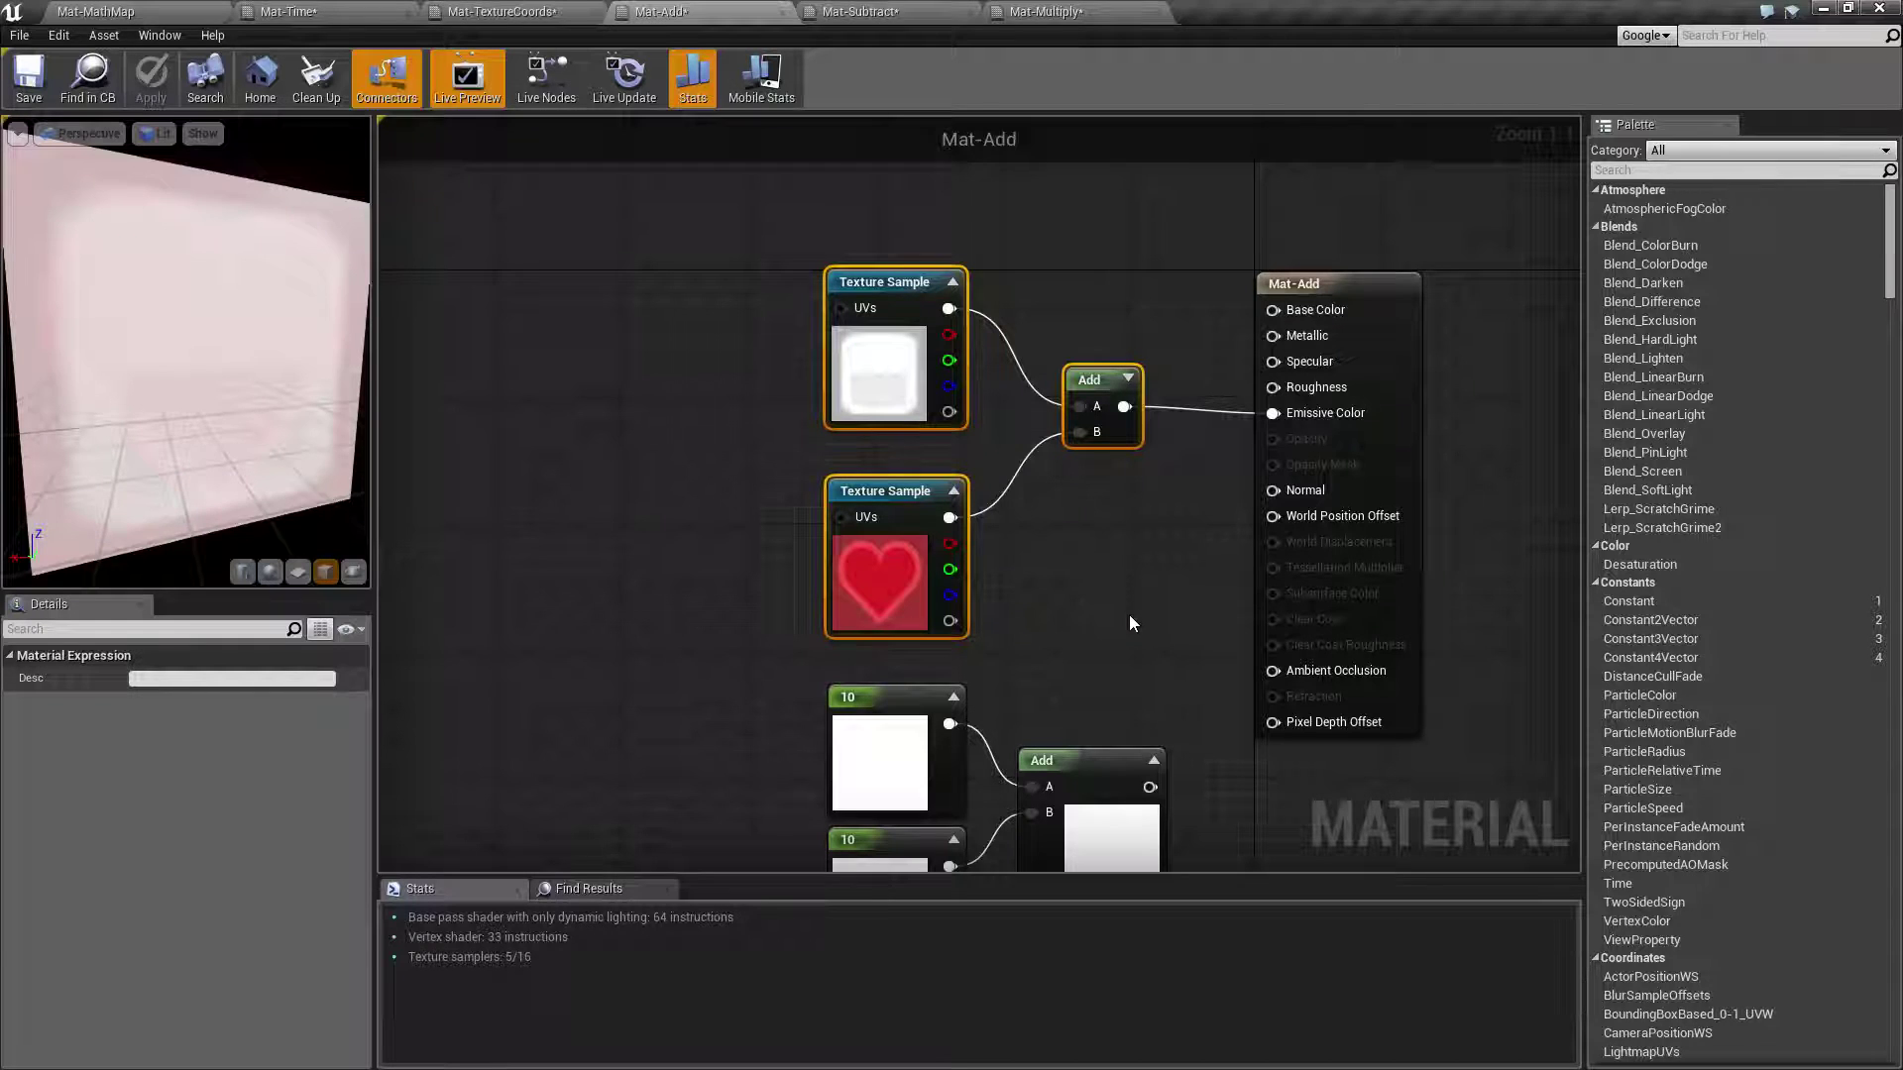
pyautogui.moveTo(1096, 651); pyautogui.dragTo(1043, 501, button='right')
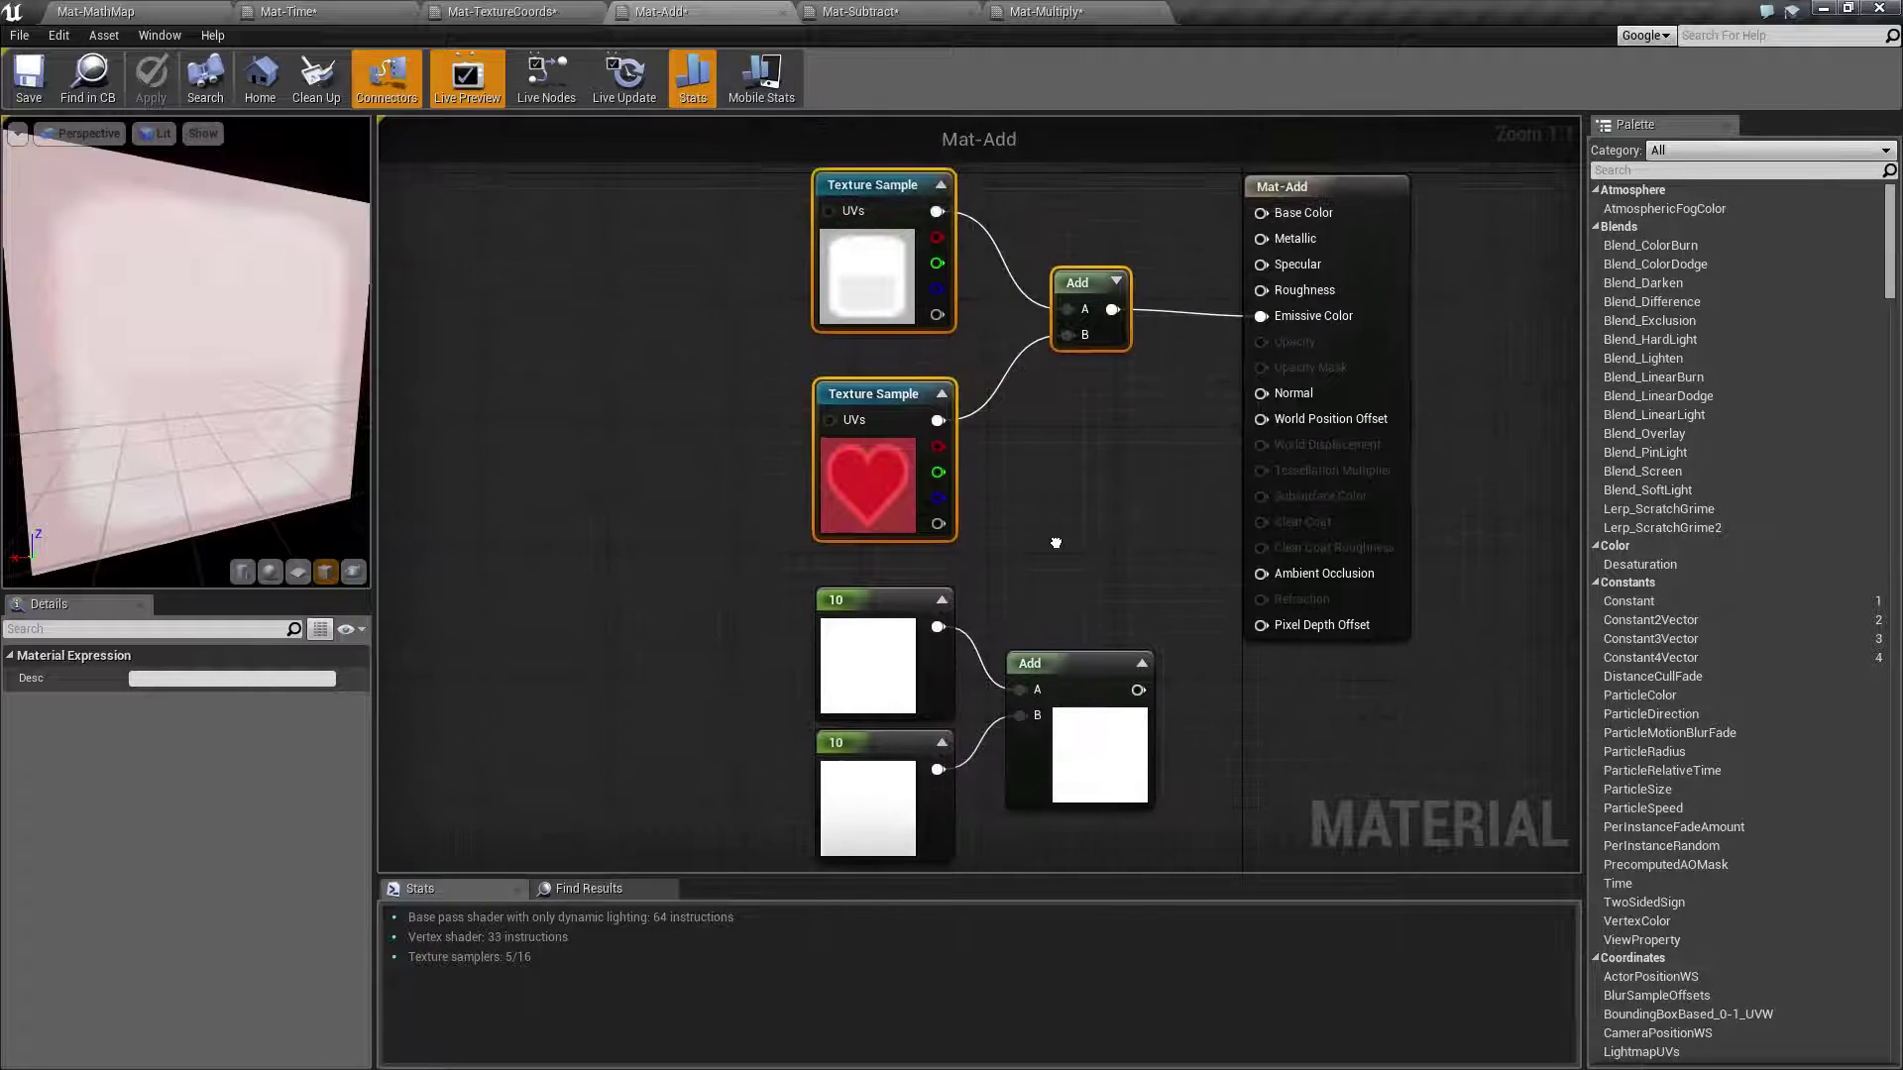
pyautogui.moveTo(1056, 543); pyautogui.dragTo(965, 522, button='right')
pyautogui.moveTo(1044, 670); pyautogui.dragTo(1169, 295)
# - Check that both constants hold 10 and inspect the lower Add node's settings
pyautogui.click(778, 603)
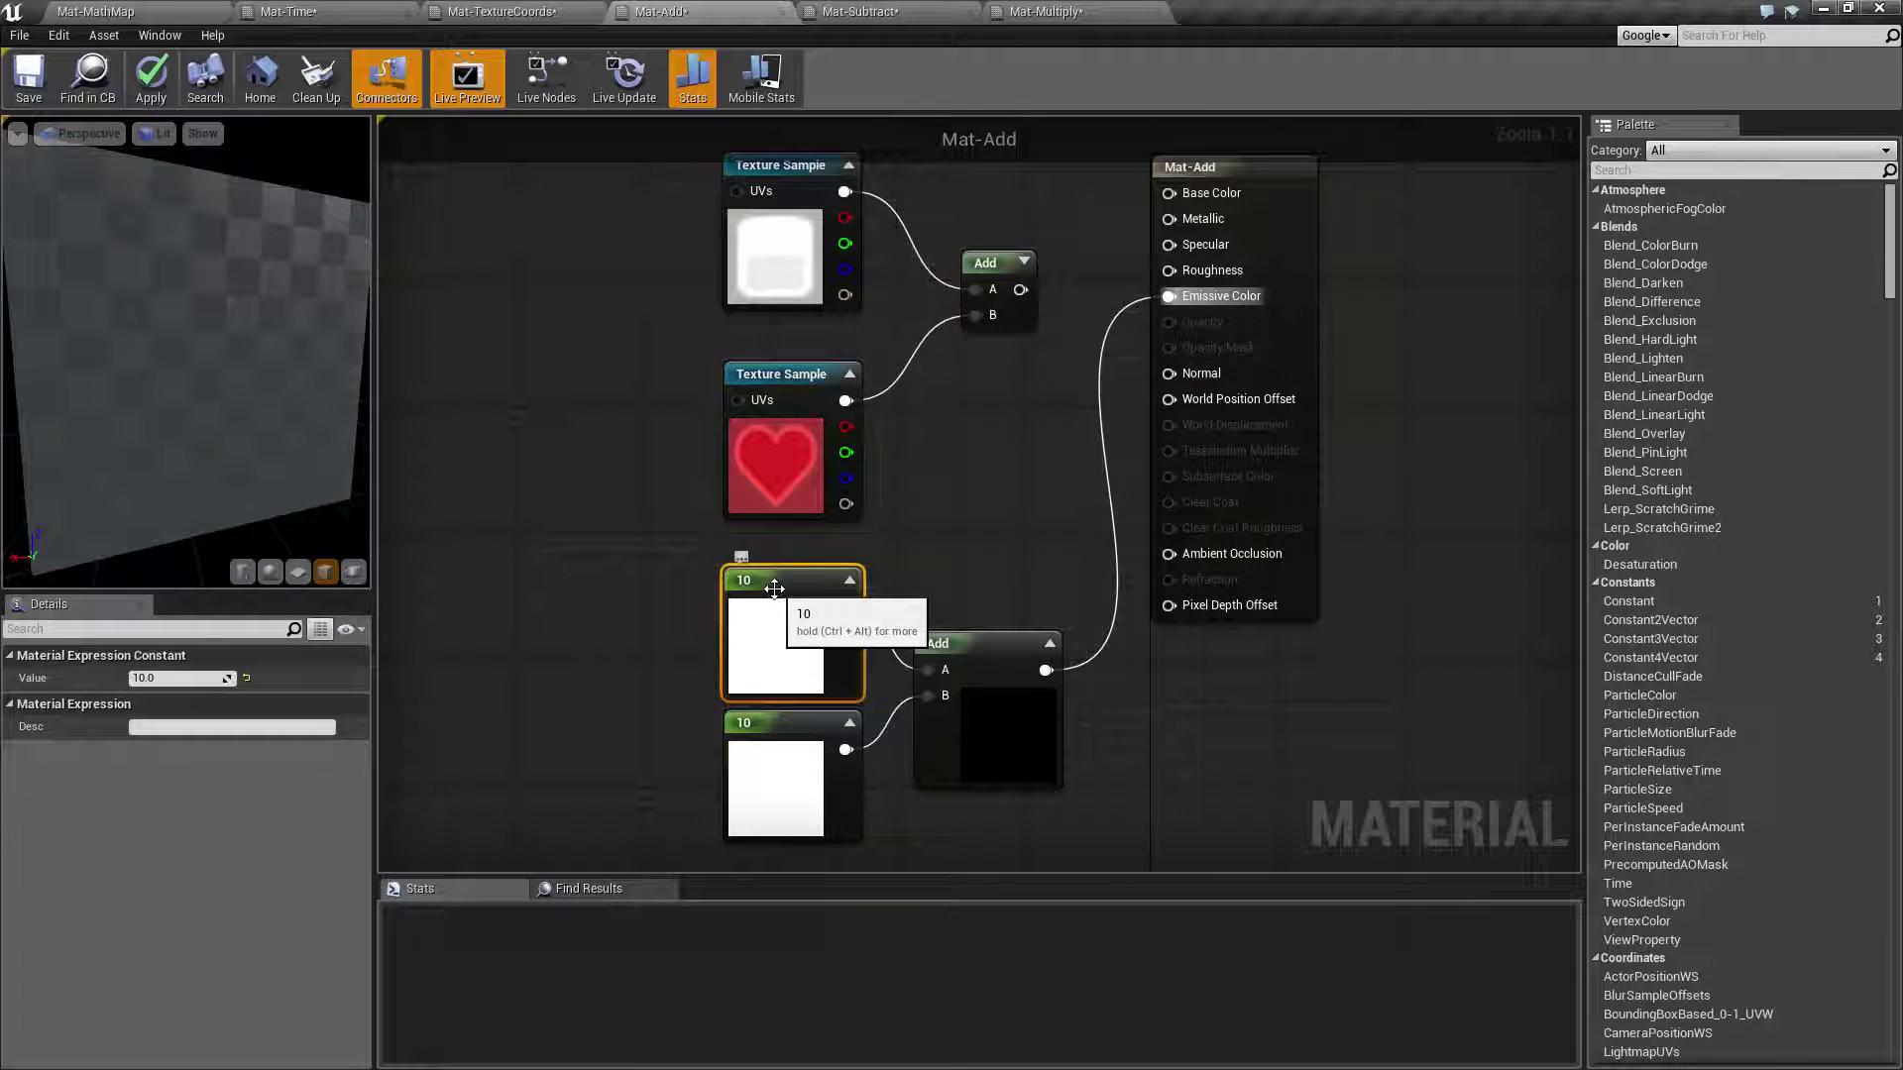
pyautogui.click(771, 730)
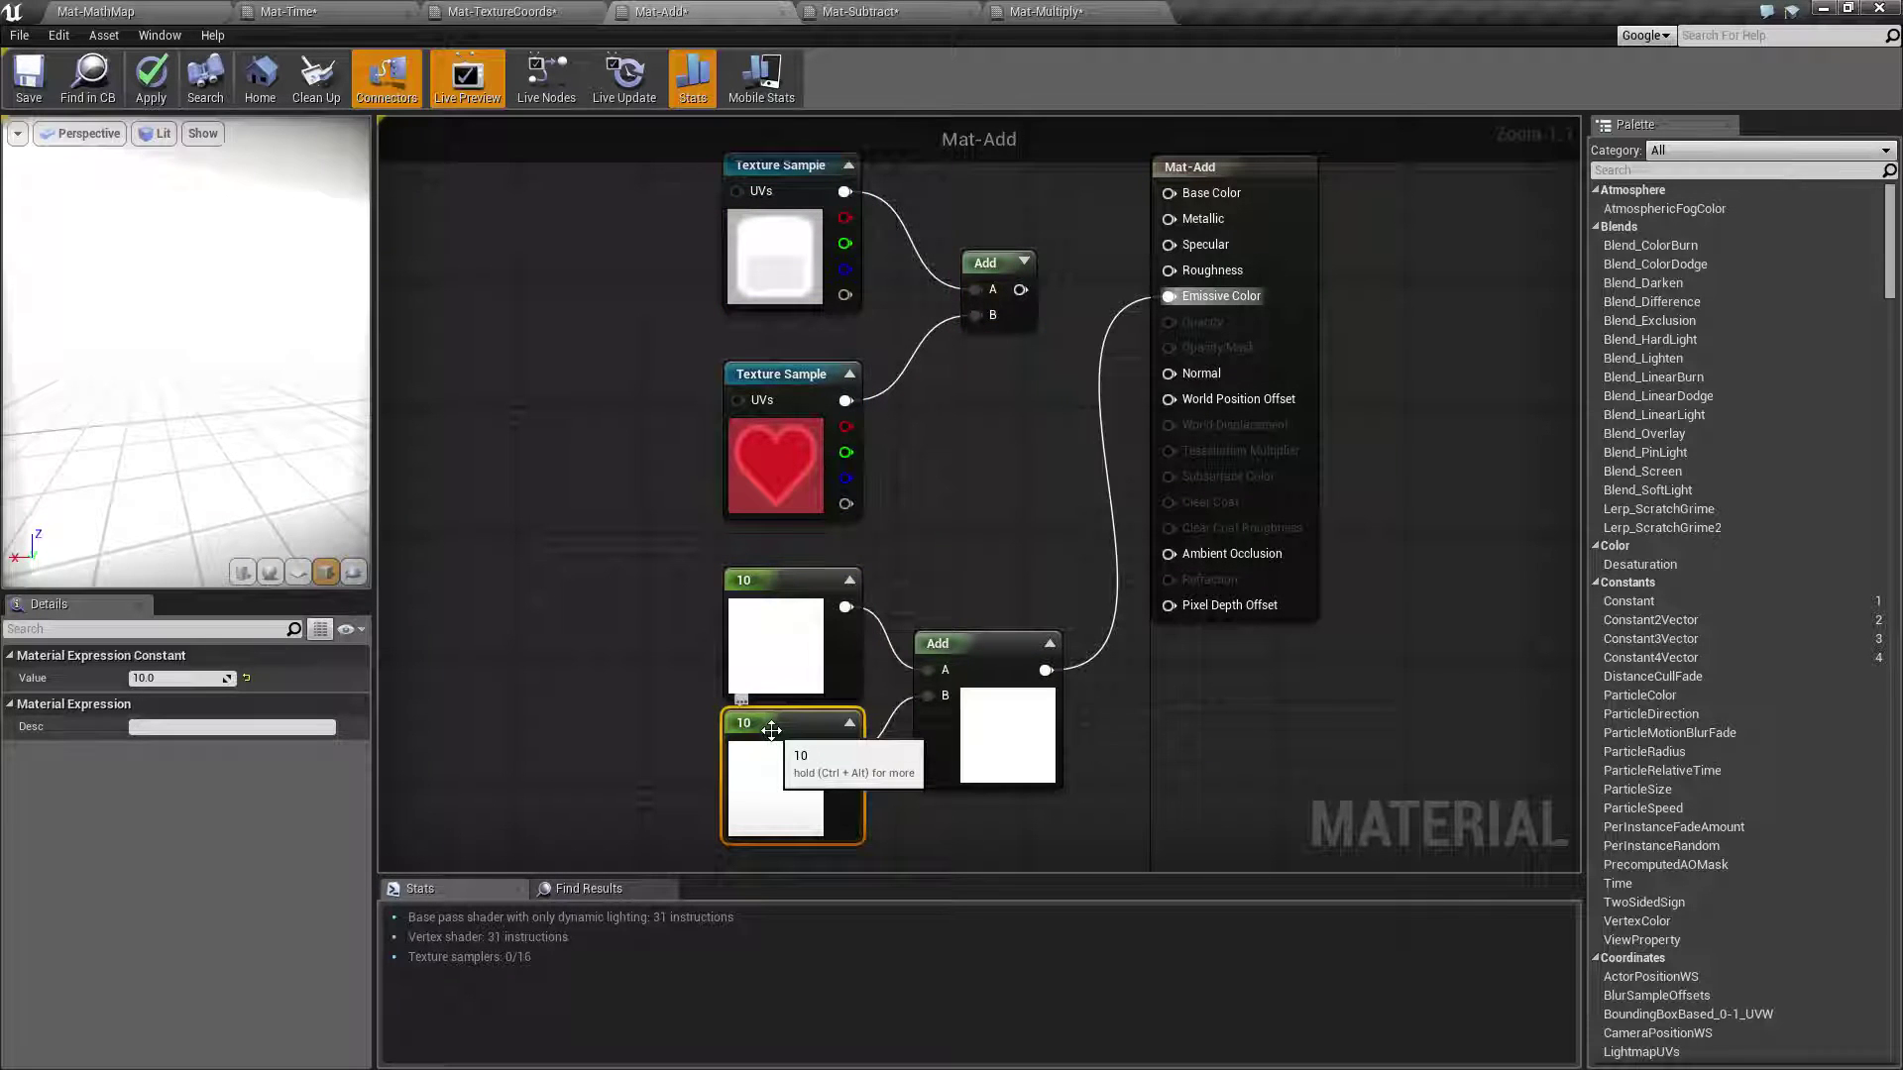
pyautogui.click(995, 649)
pyautogui.click(797, 651)
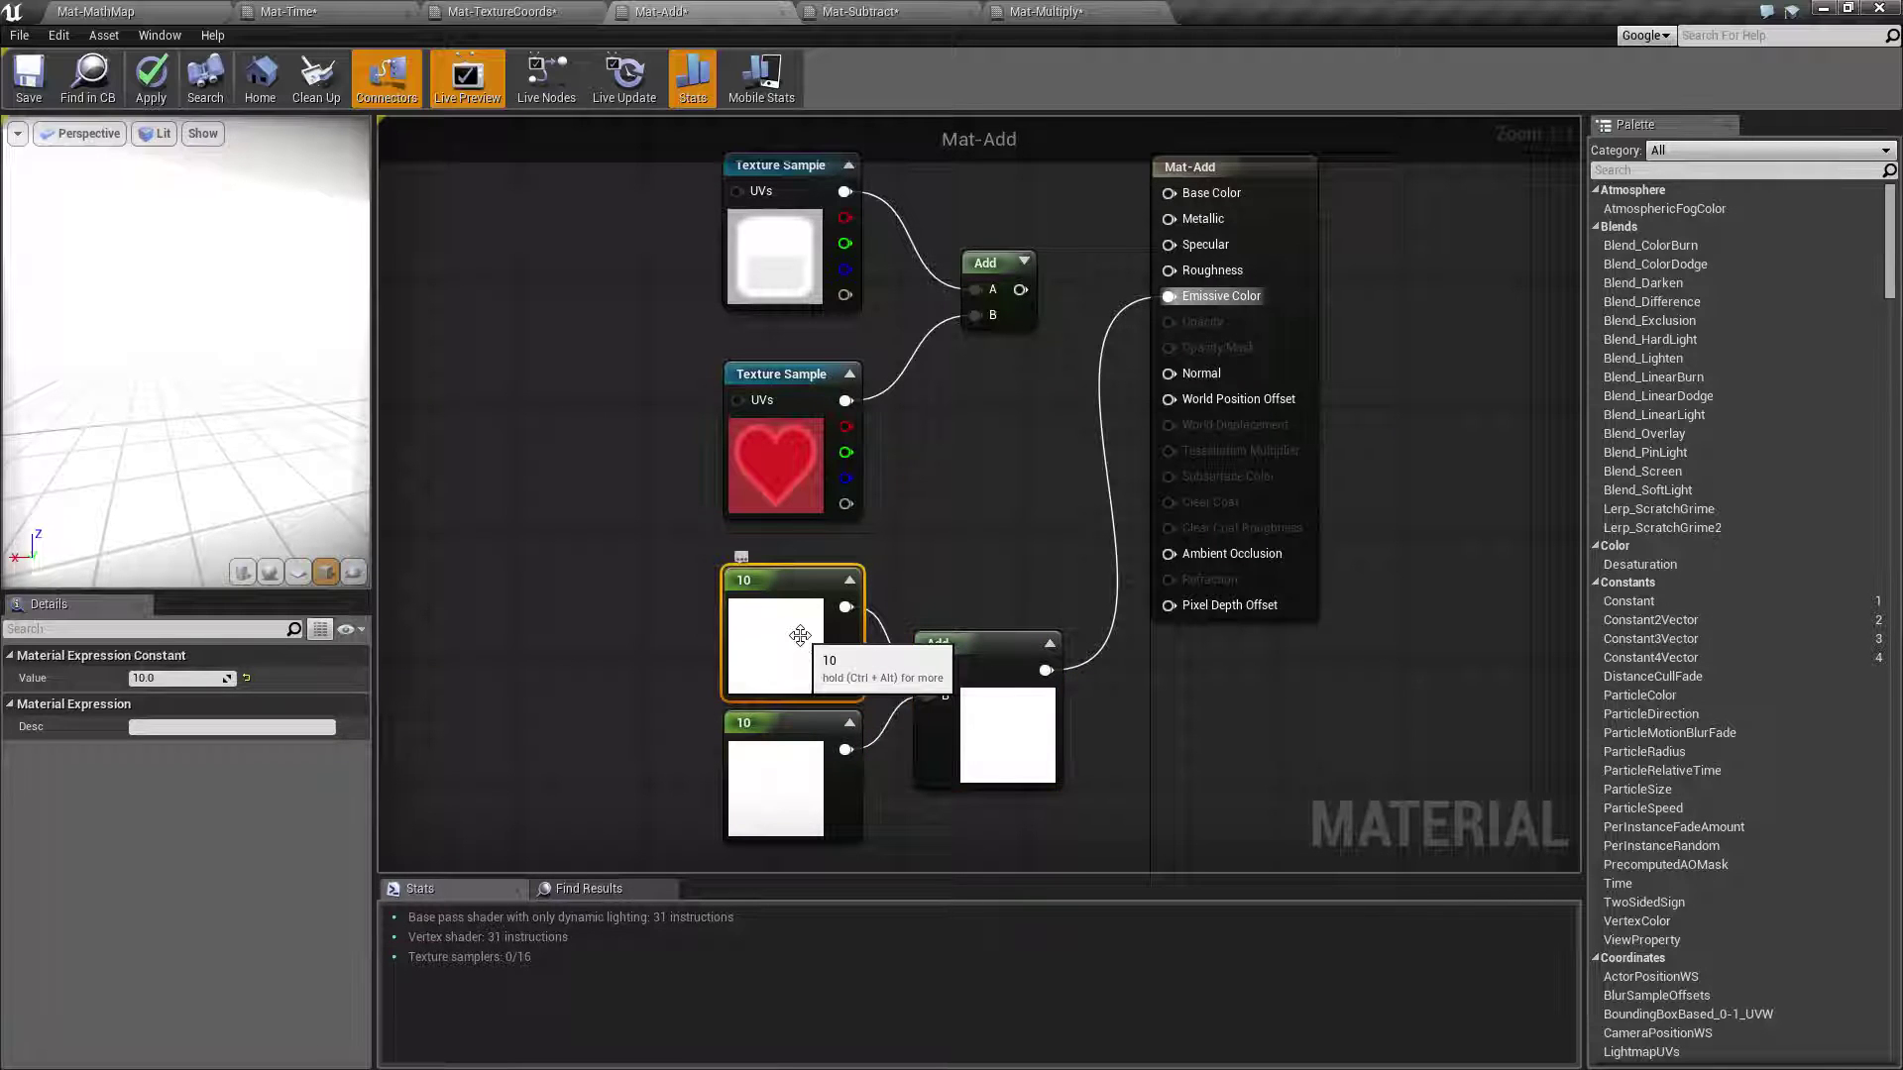
pyautogui.click(805, 753)
pyautogui.click(991, 646)
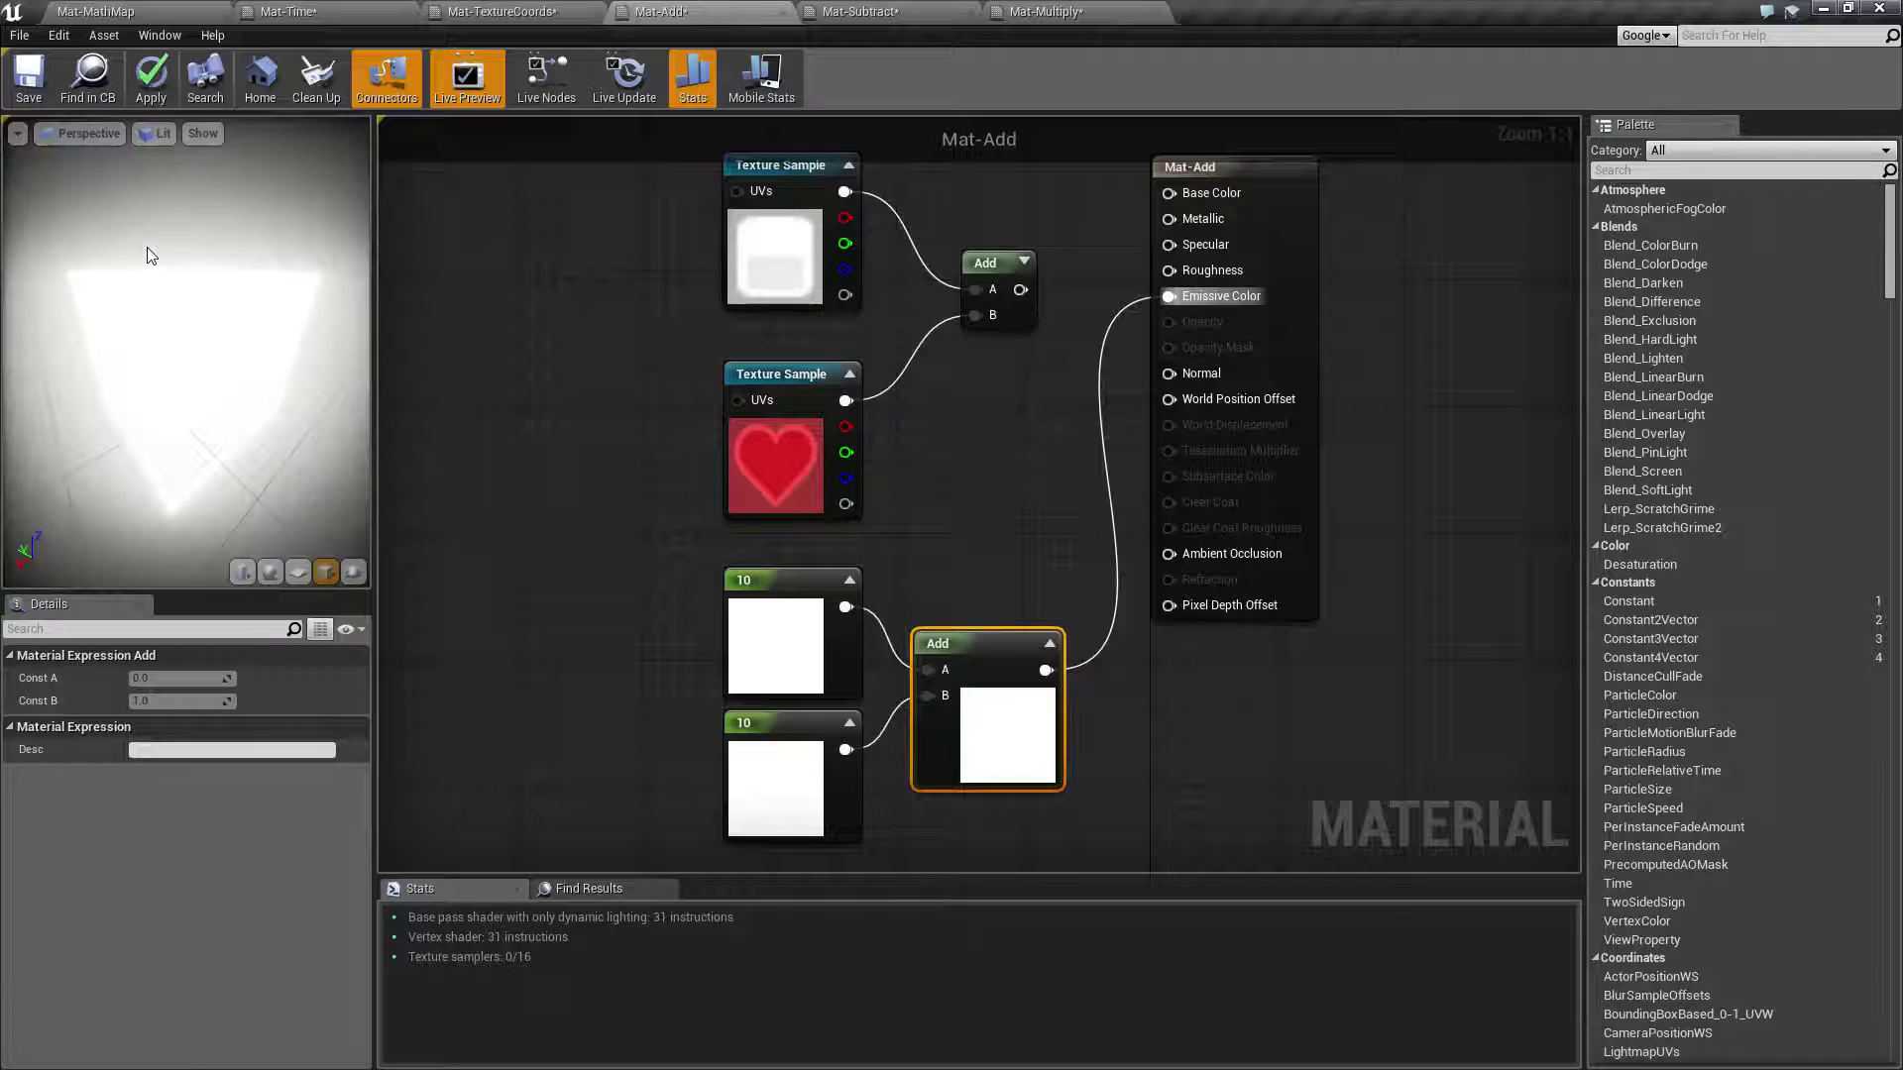
pyautogui.moveTo(250, 339); pyautogui.dragTo(238, 397)
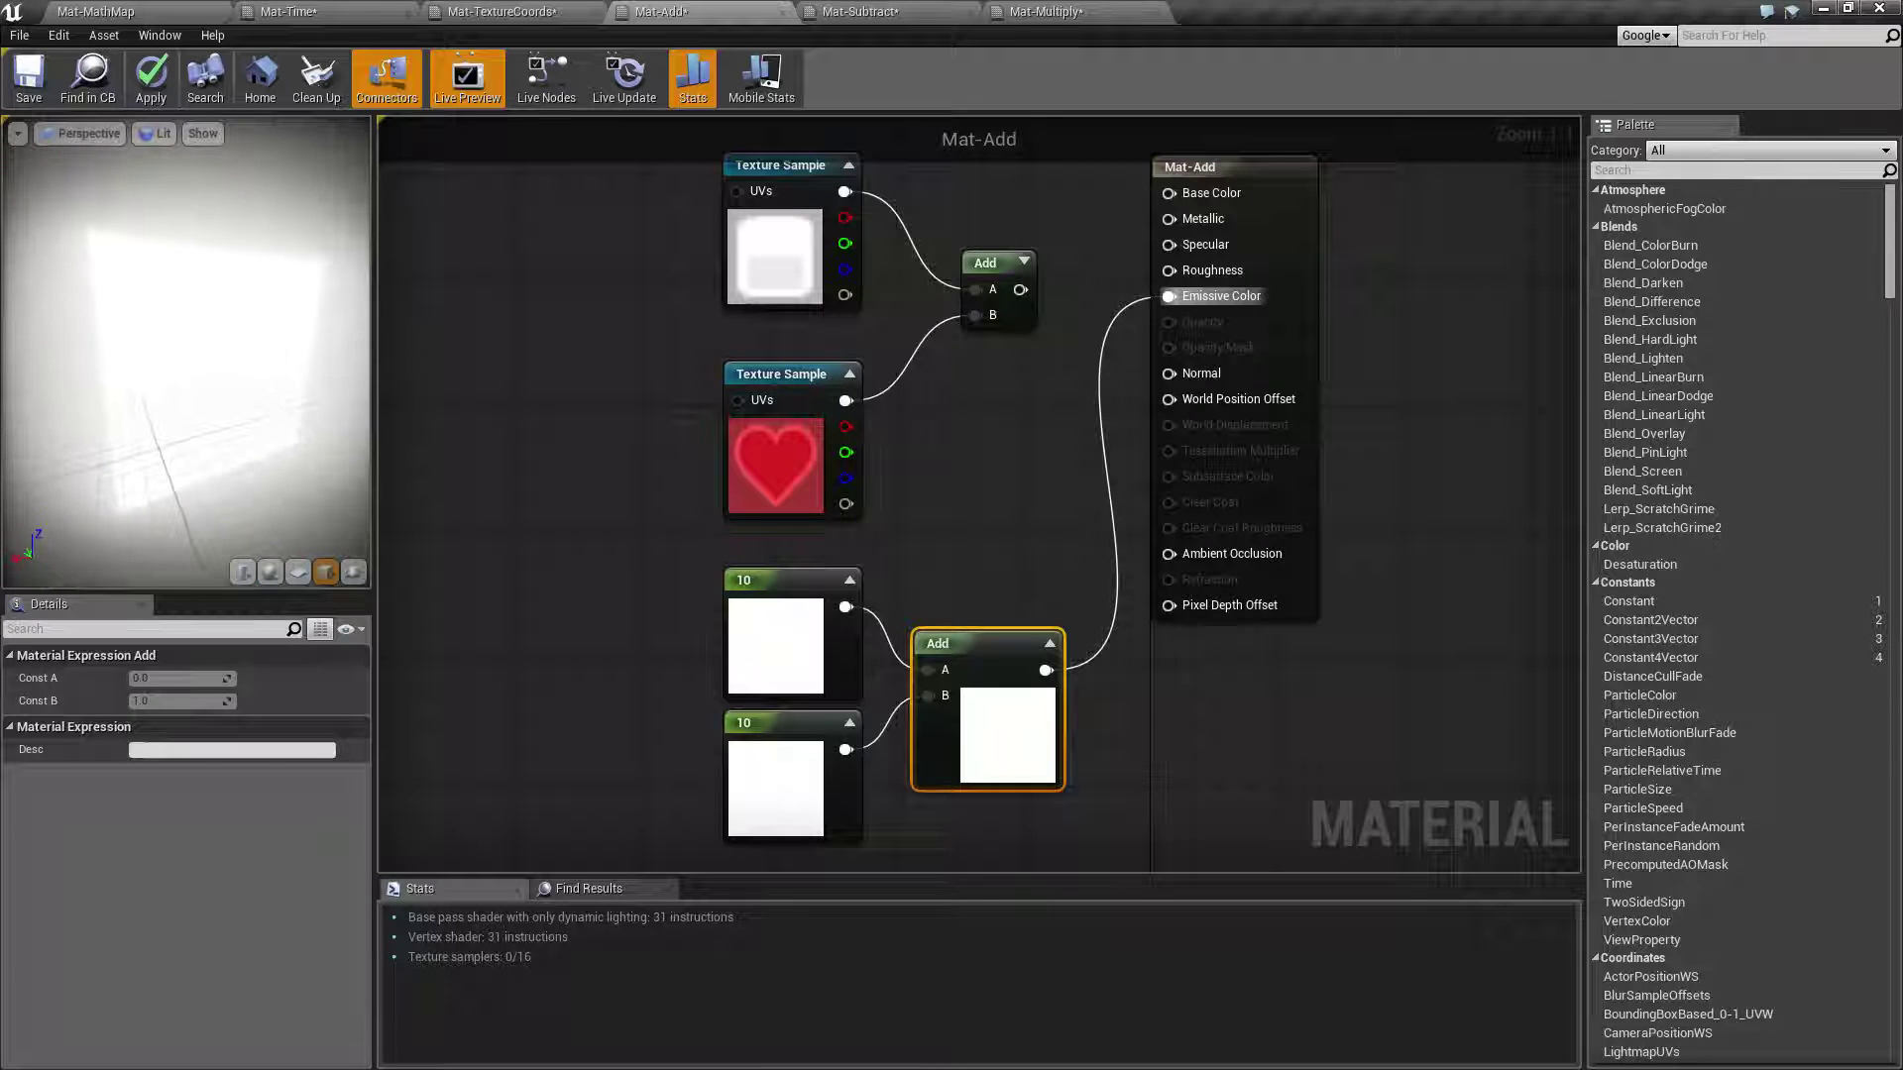
pyautogui.click(133, 11)
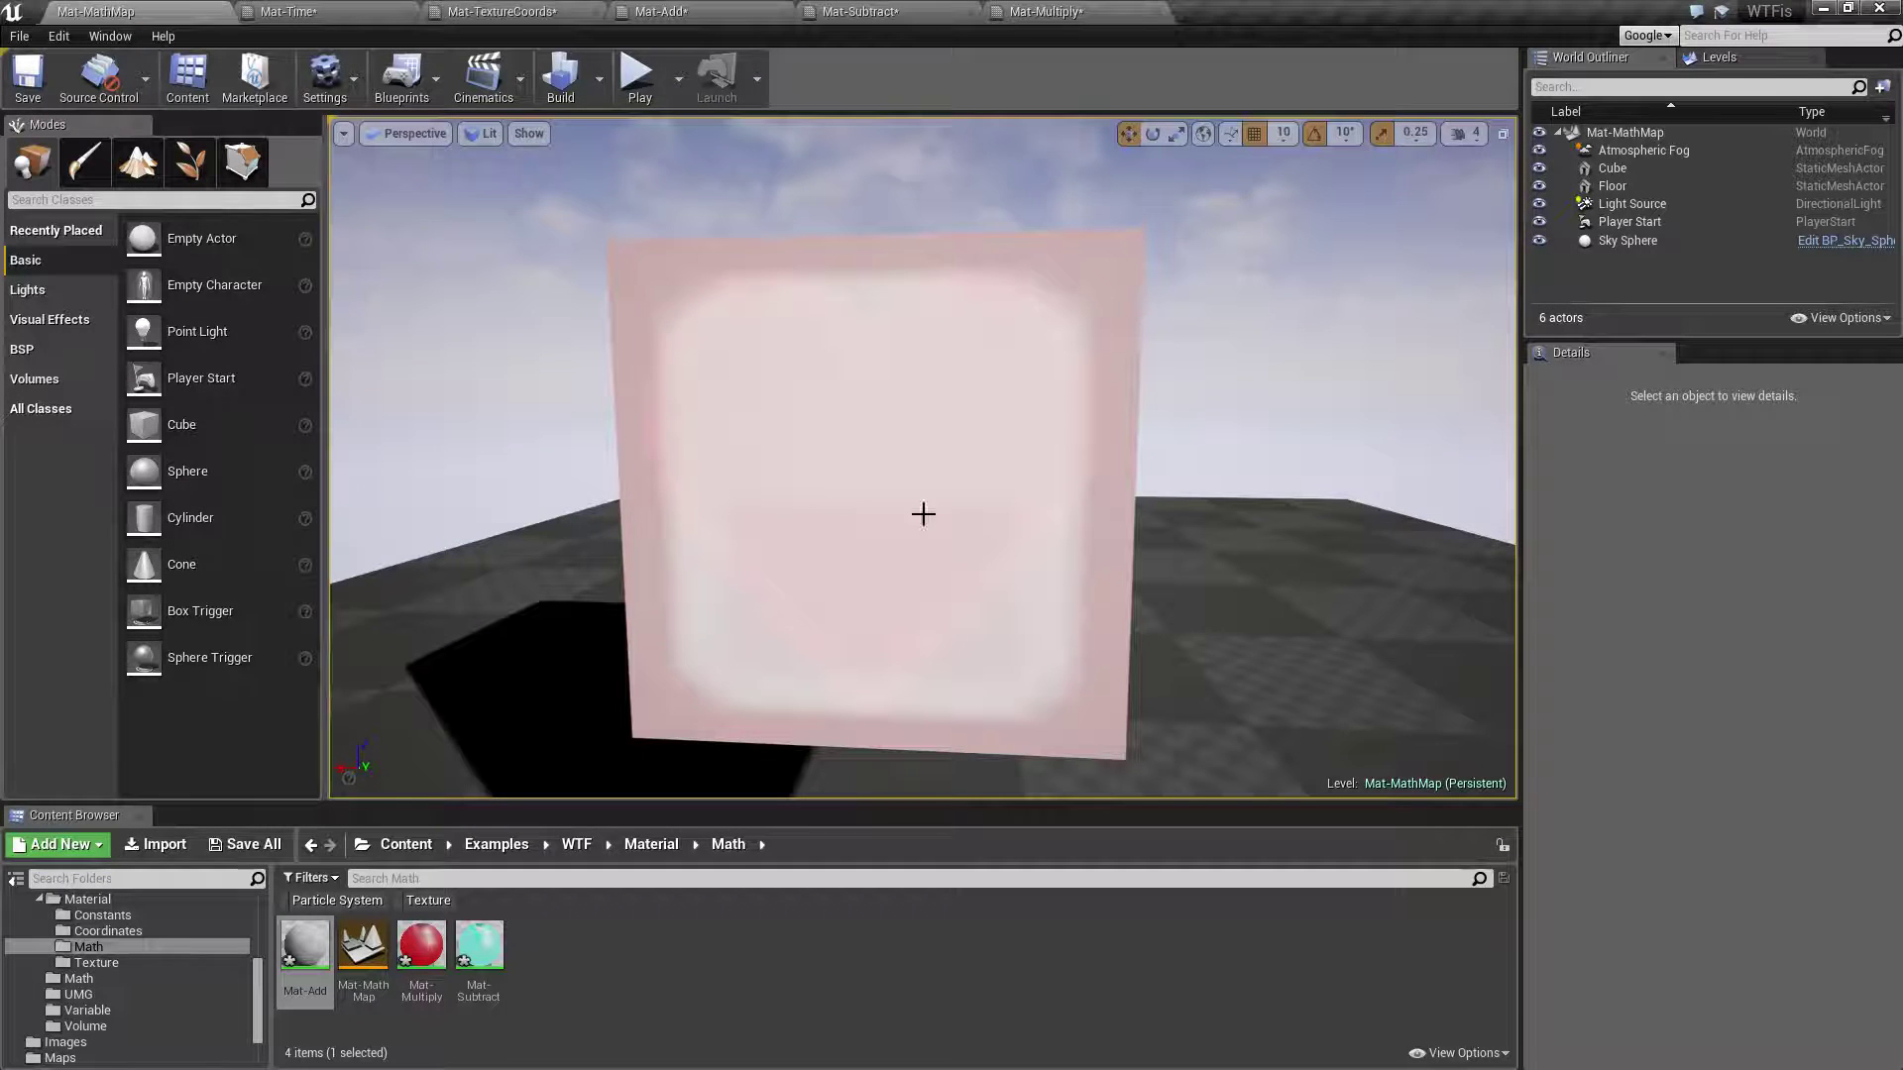
pyautogui.click(674, 11)
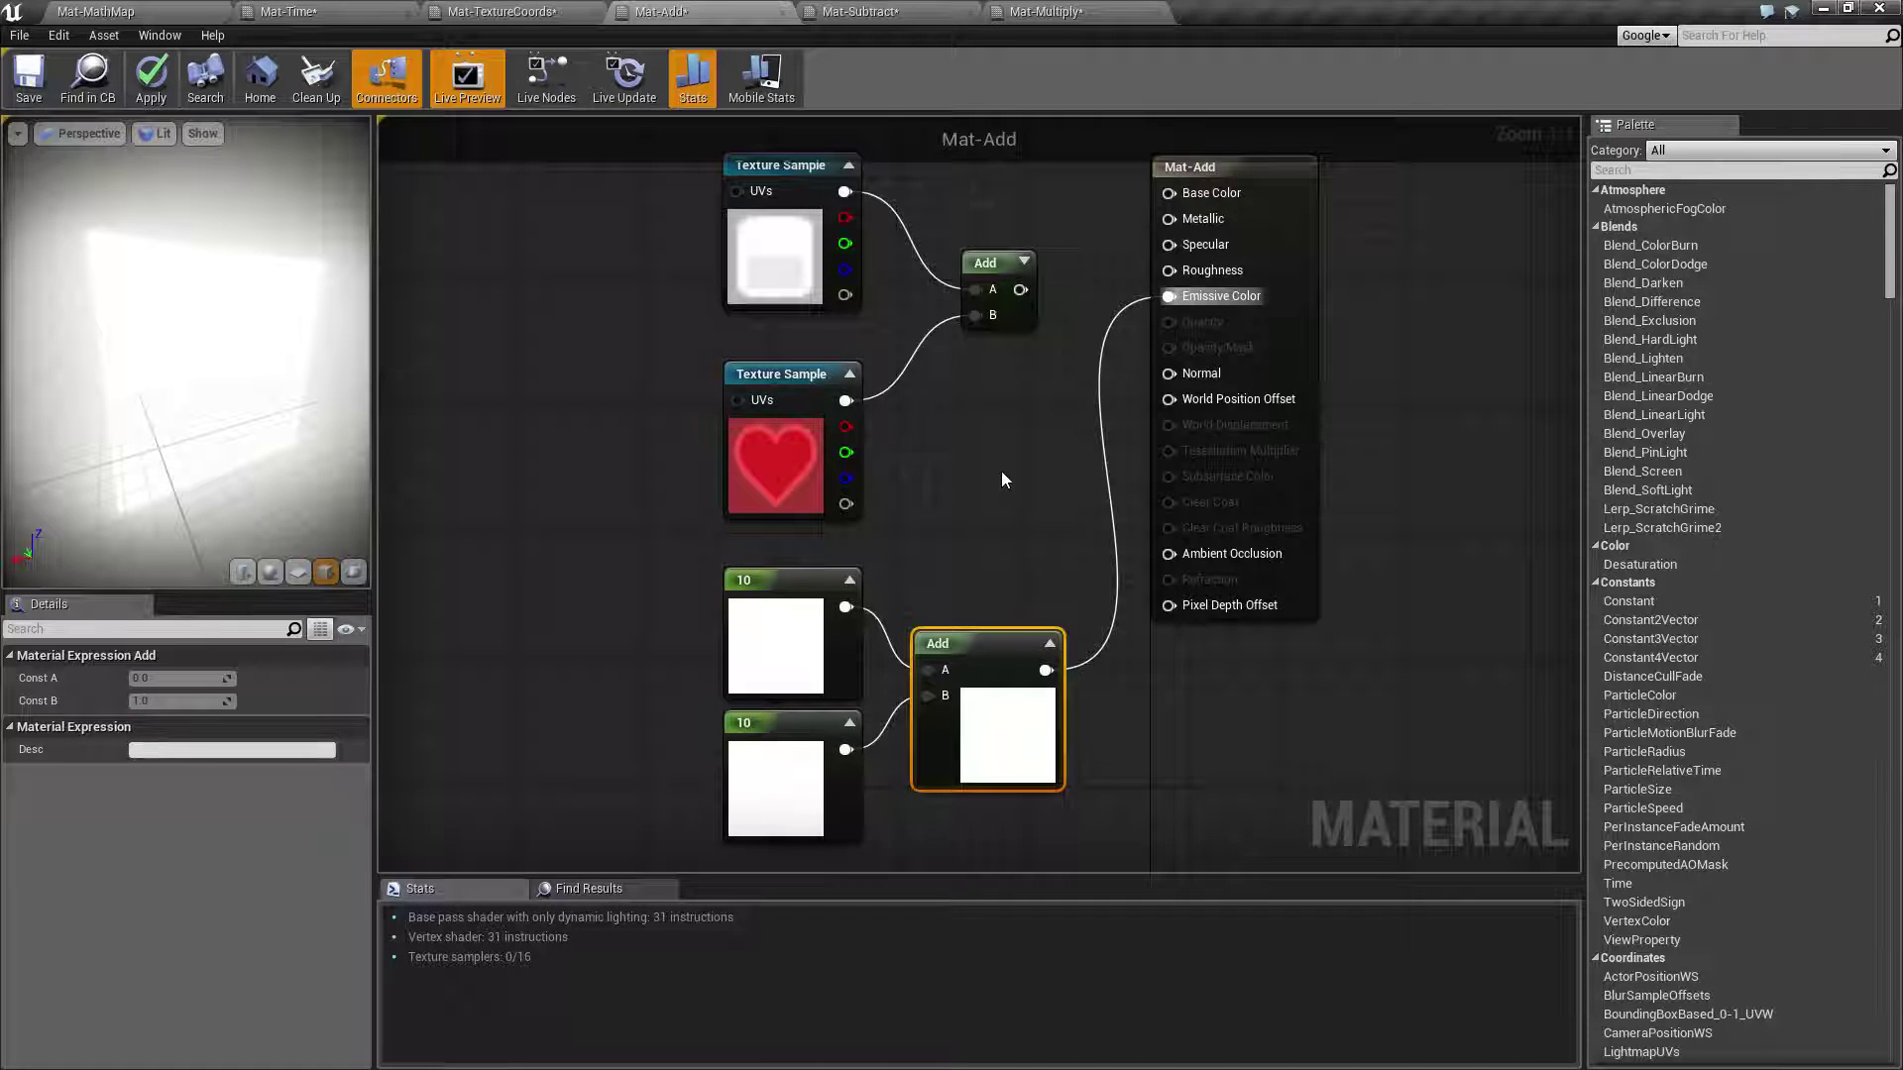
pyautogui.moveTo(995, 430); pyautogui.dragTo(1015, 414, button='right')
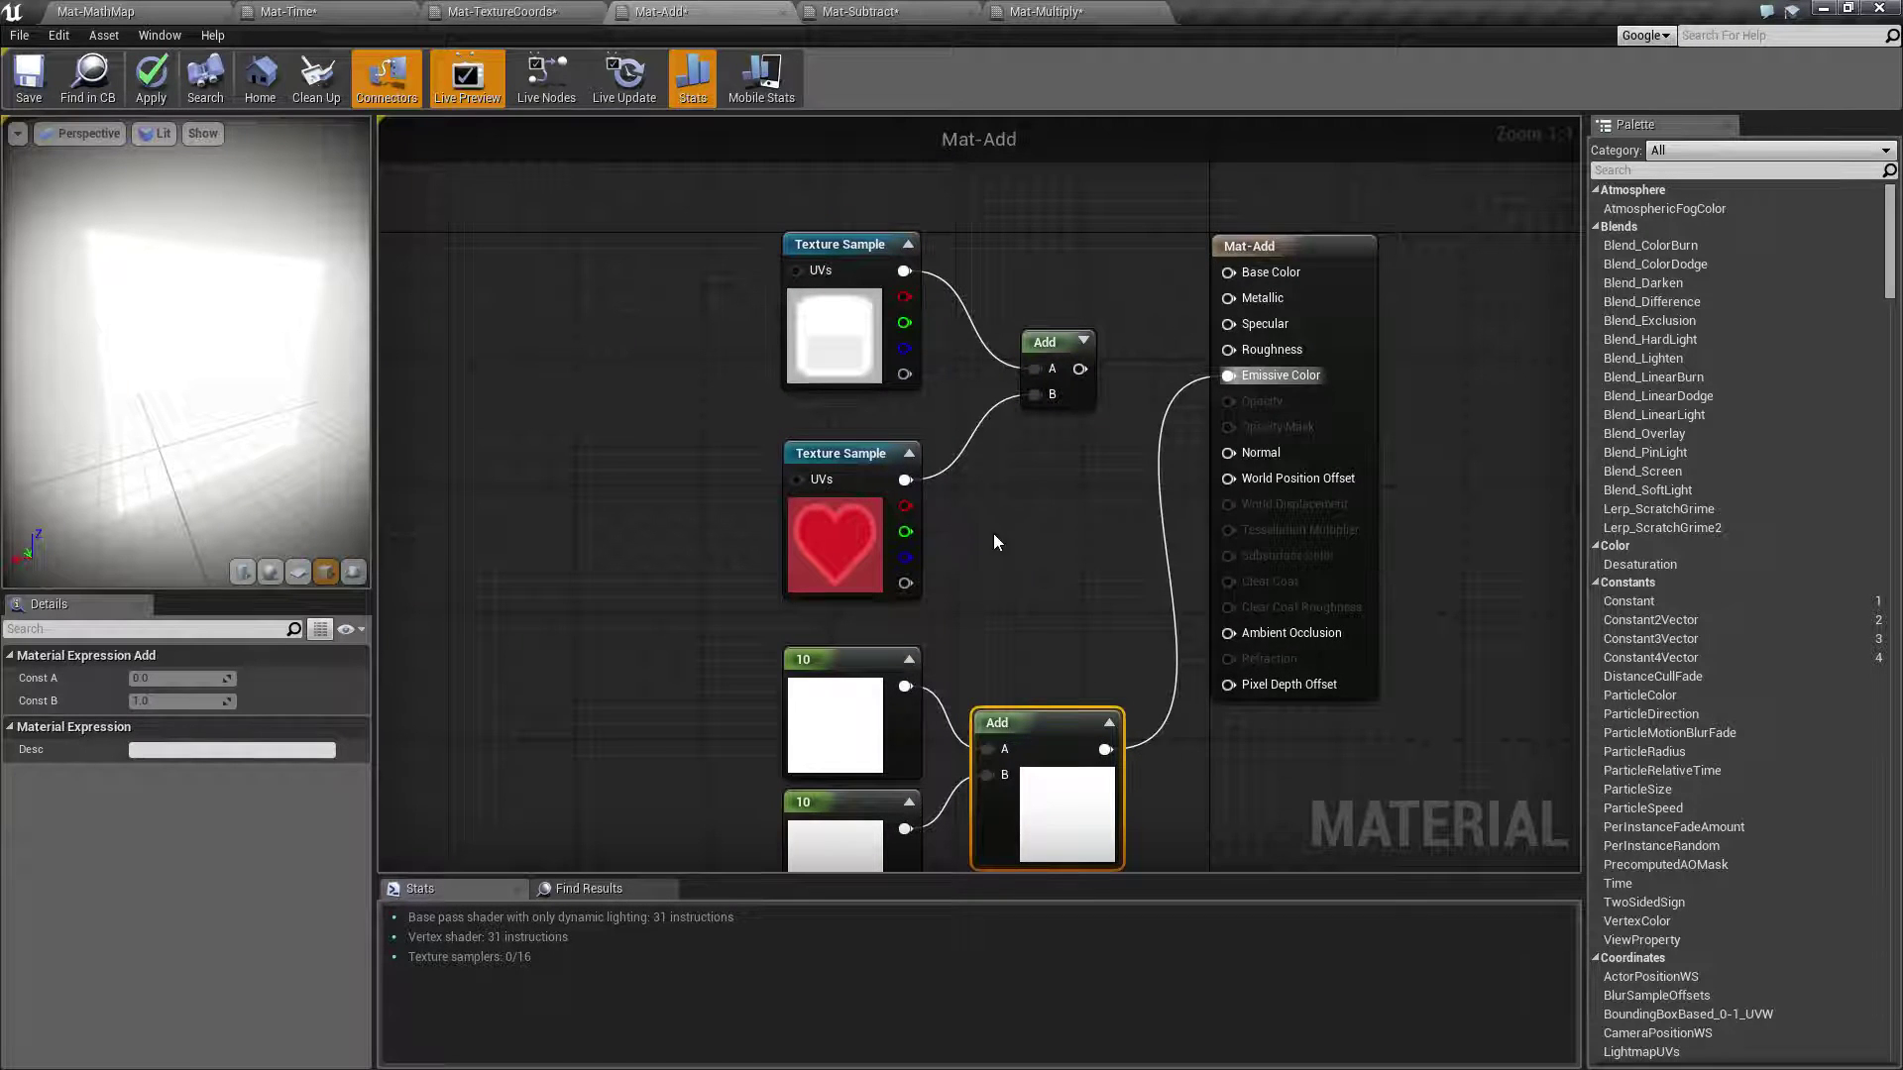
pyautogui.moveTo(993, 533)
pyautogui.mouseDown(button='right')
pyautogui.moveTo(1006, 507)
pyautogui.moveTo(1016, 540)
pyautogui.mouseUp(button='right')
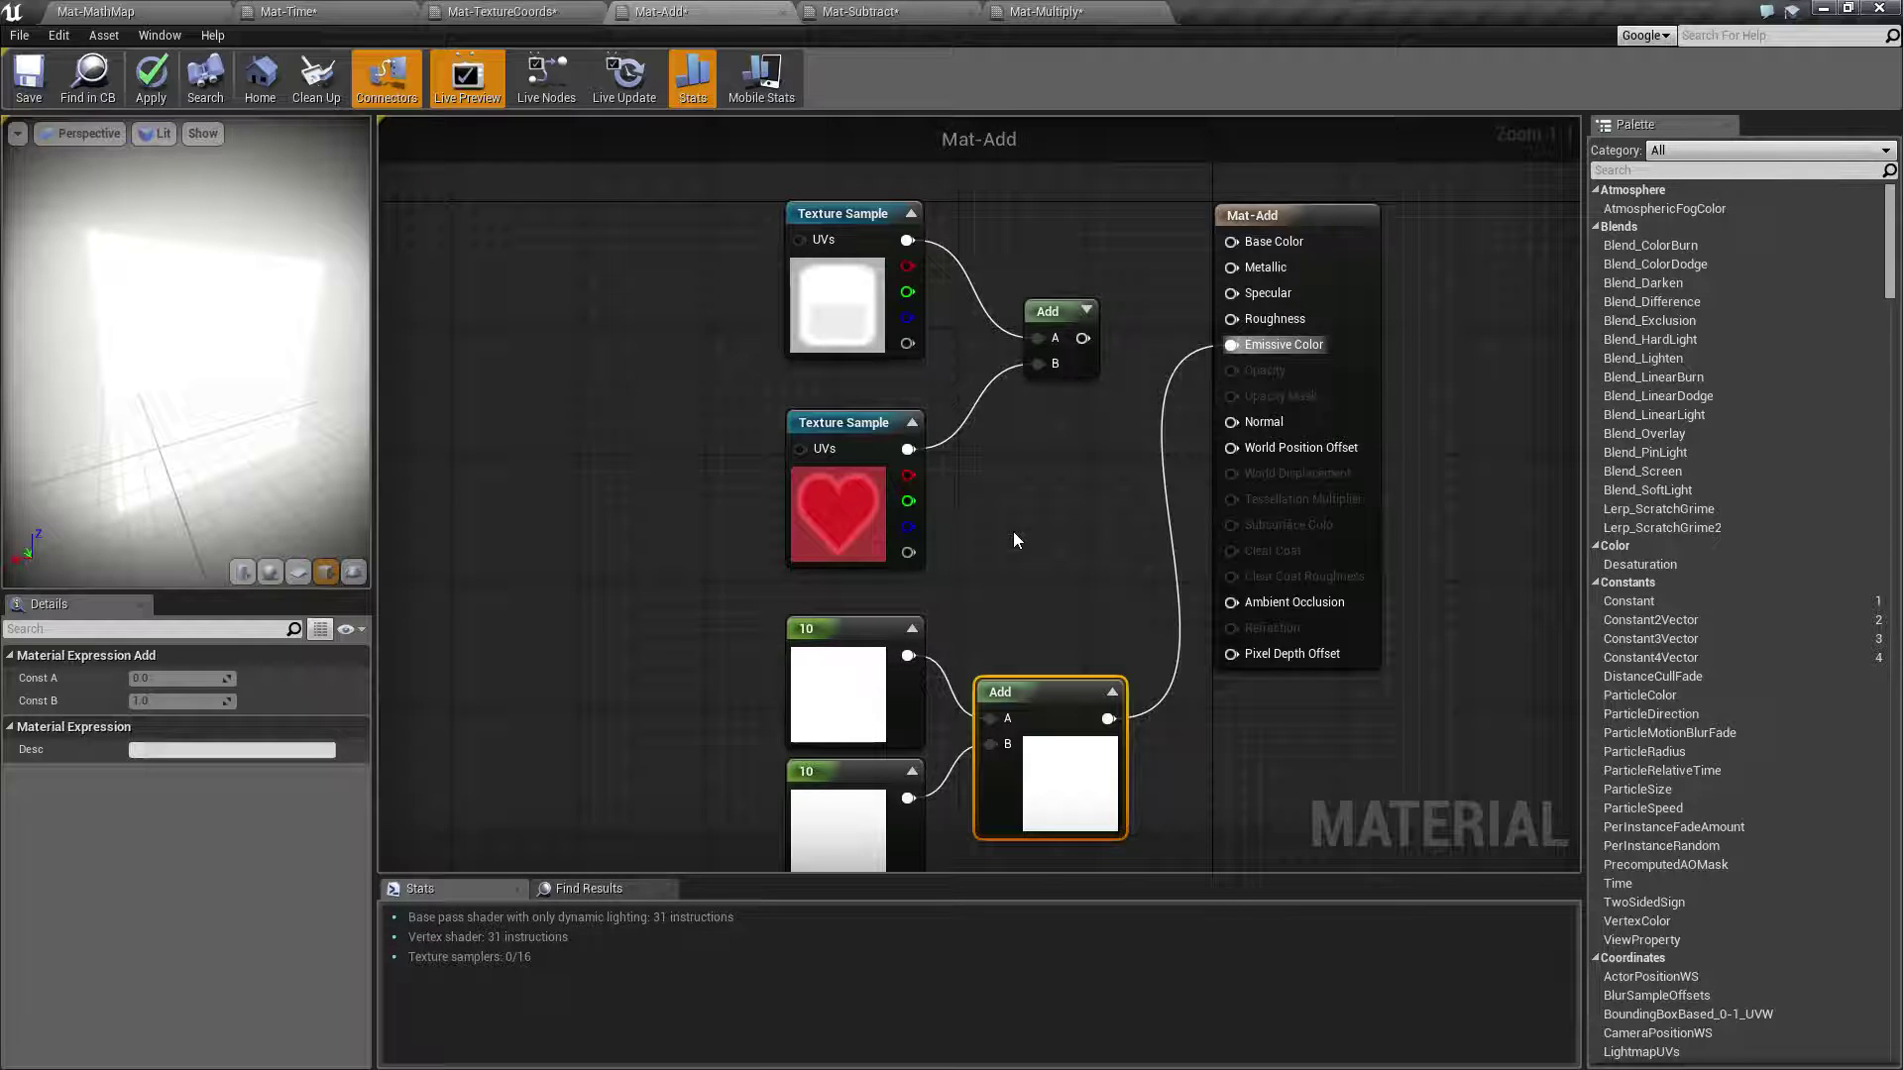
pyautogui.click(840, 301)
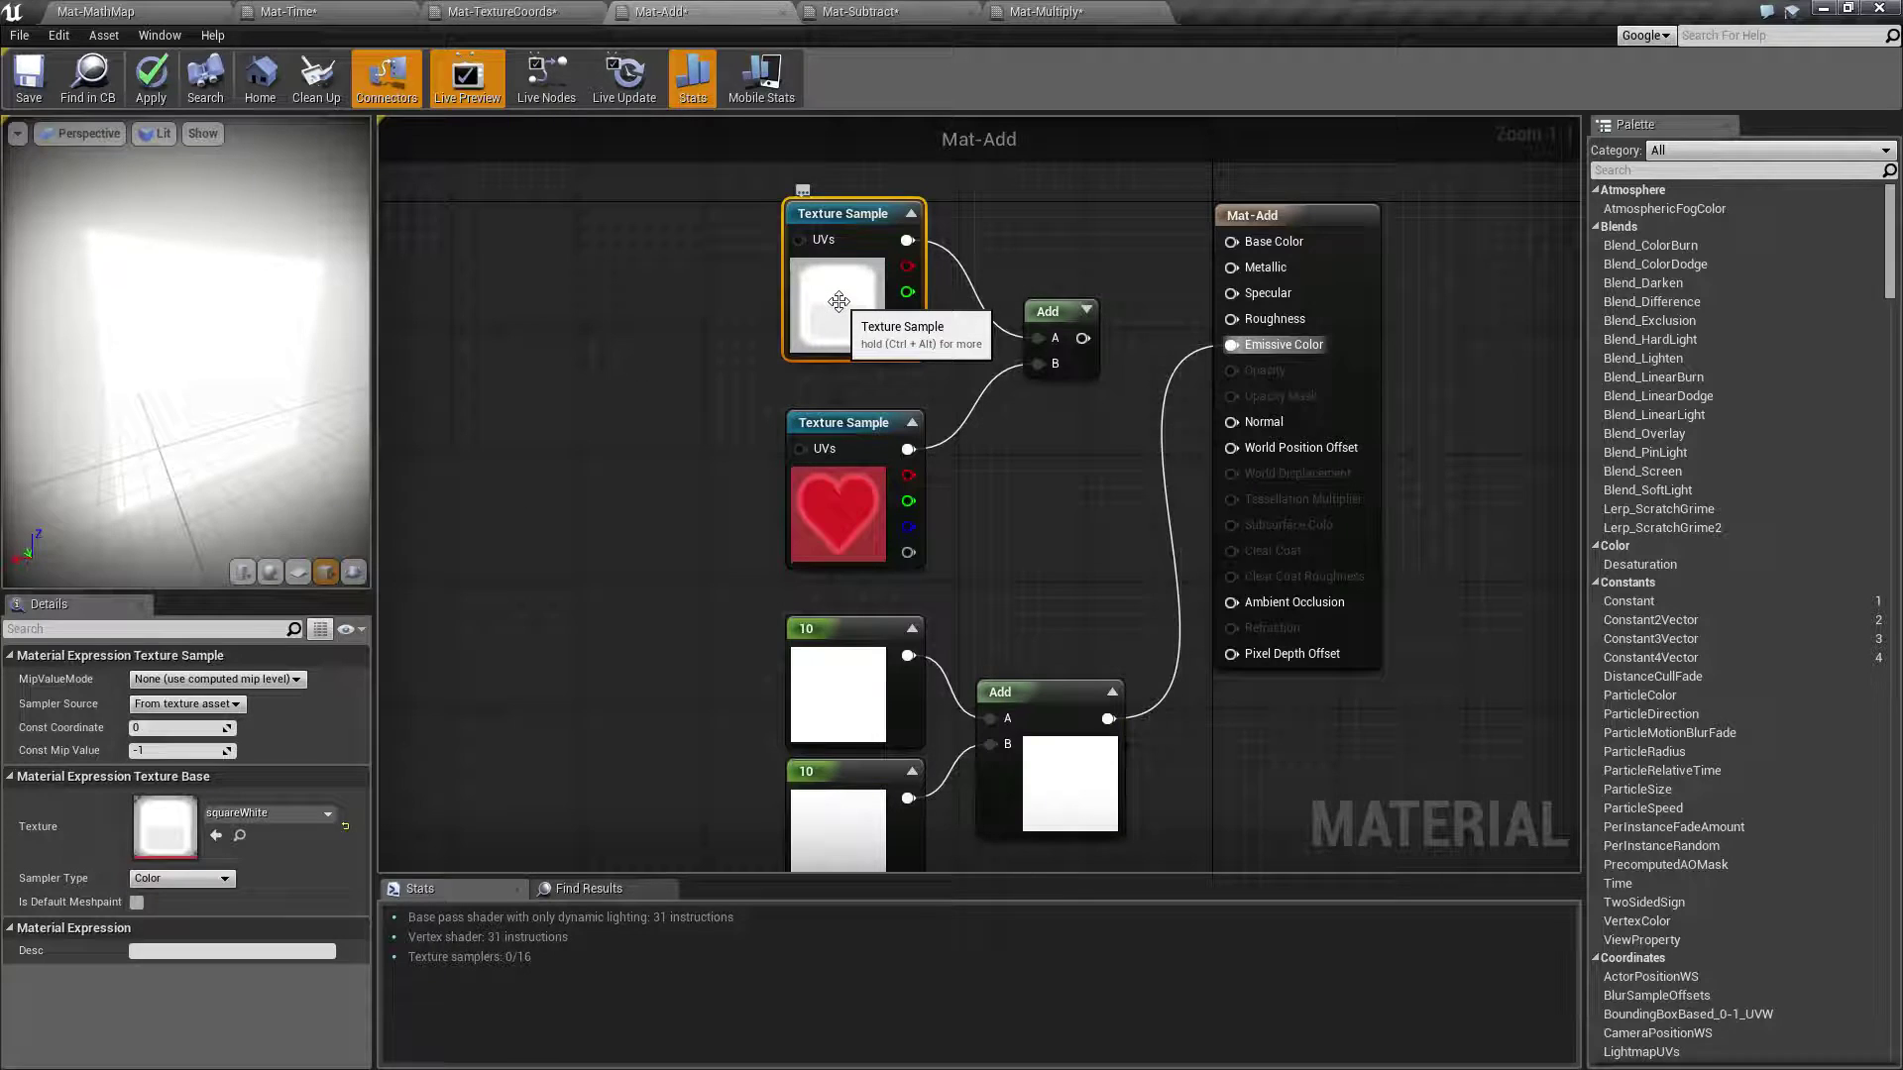
pyautogui.click(851, 499)
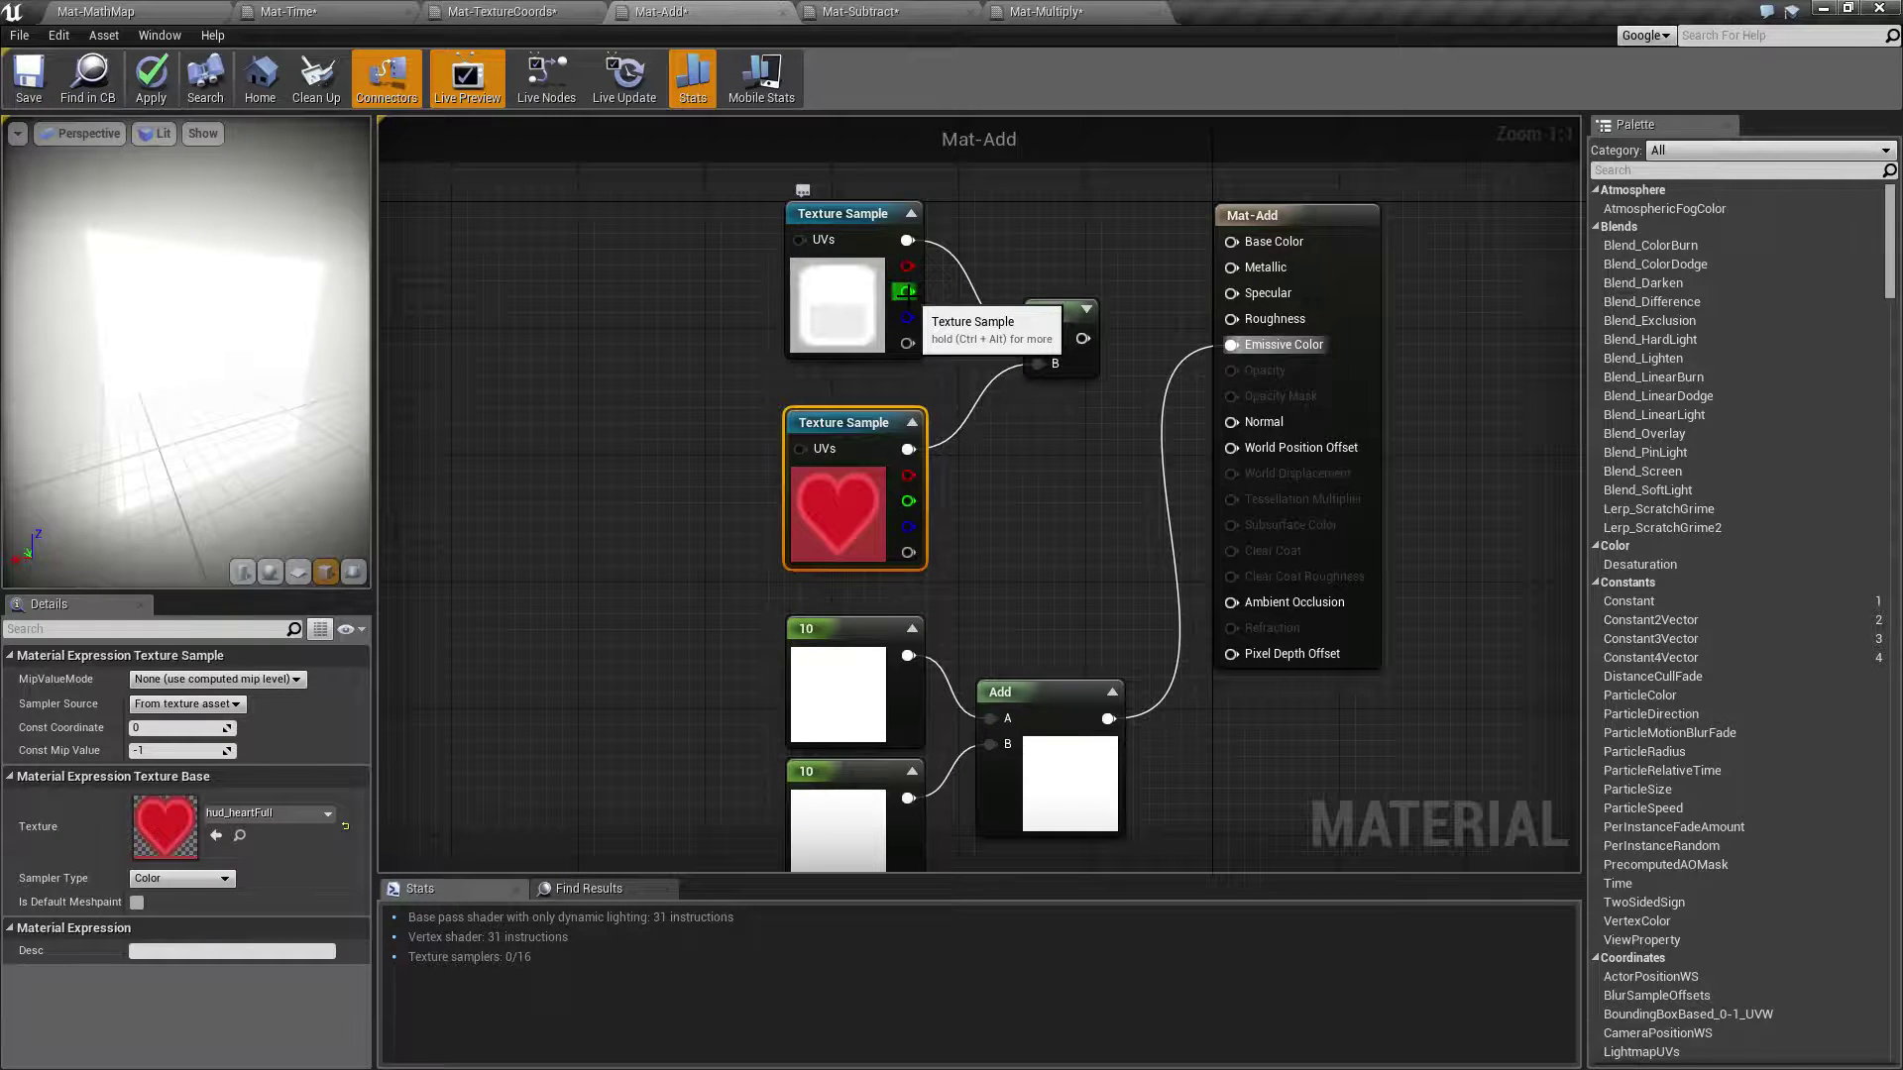
pyautogui.moveTo(1085, 504); pyautogui.dragTo(1074, 476, button='right')
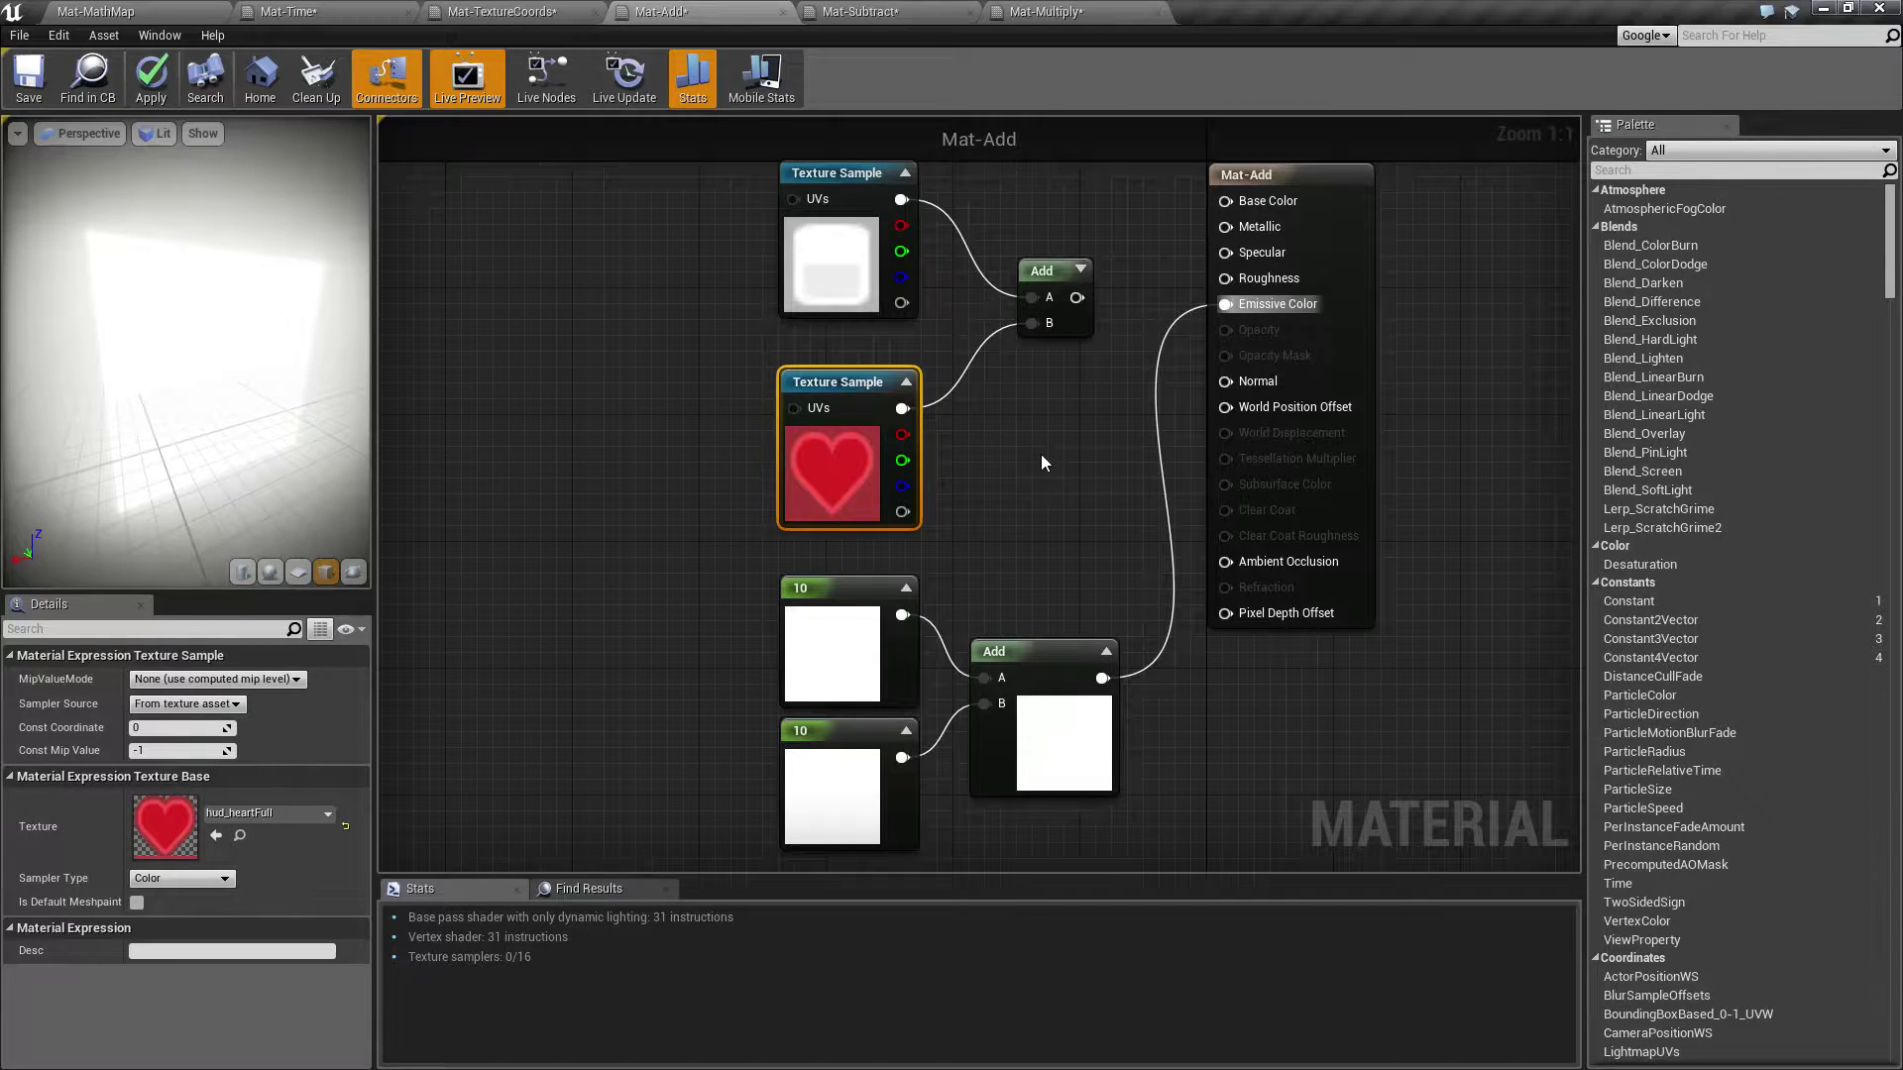
pyautogui.moveTo(1021, 495); pyautogui.dragTo(1010, 503, button='right')
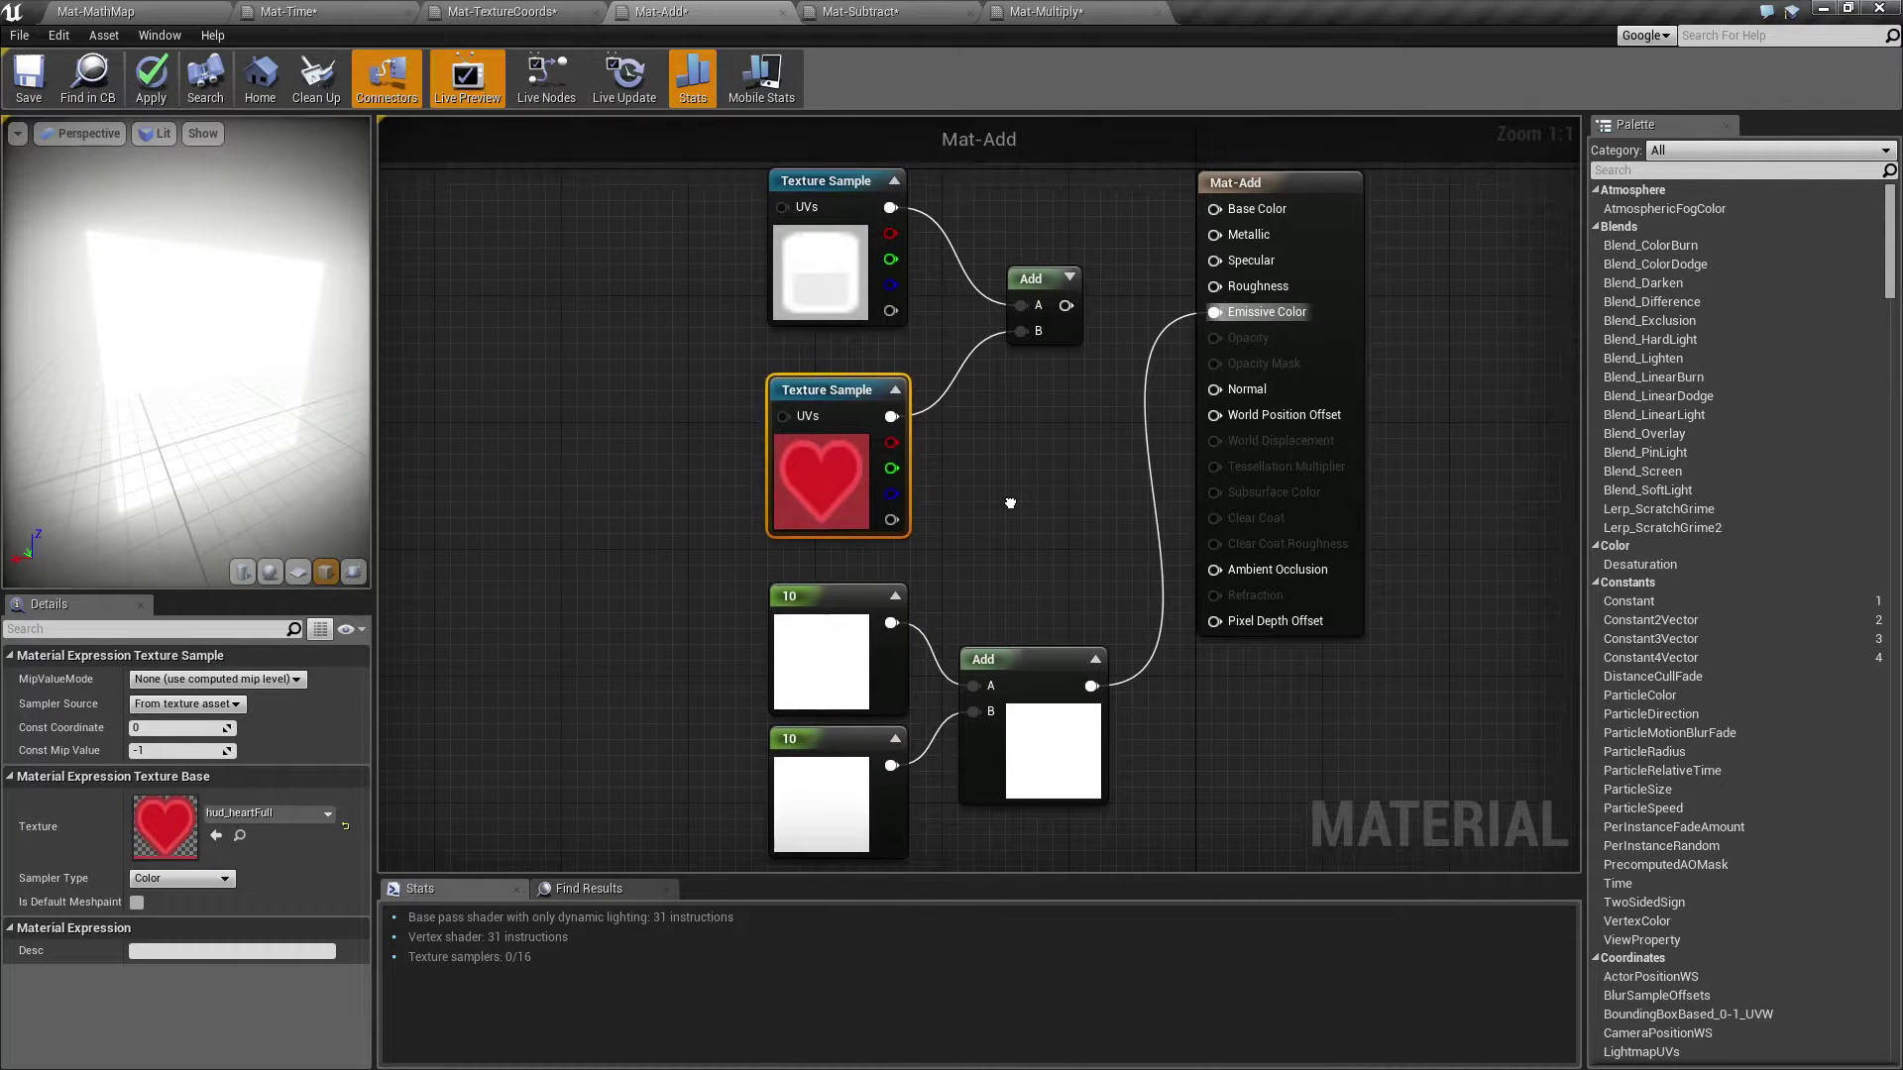